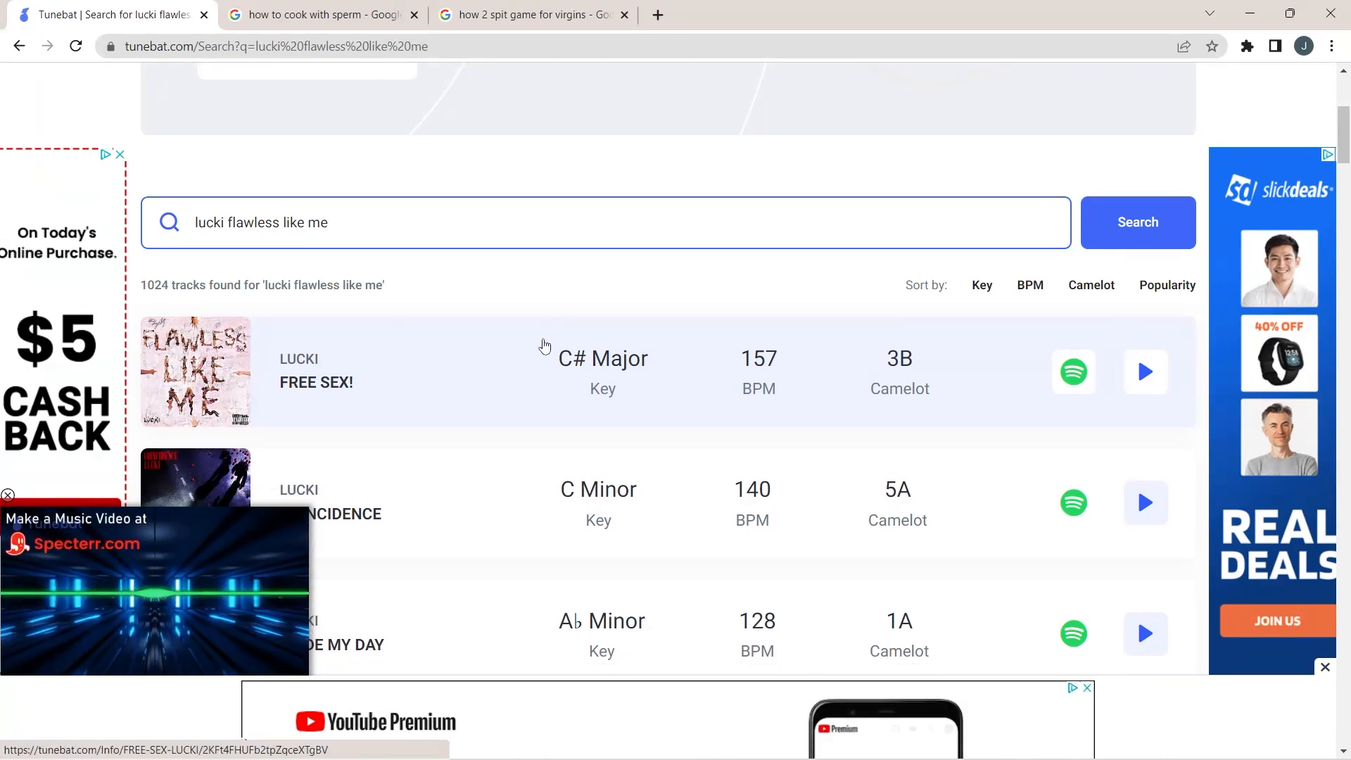
scroll(545, 345, down, 1)
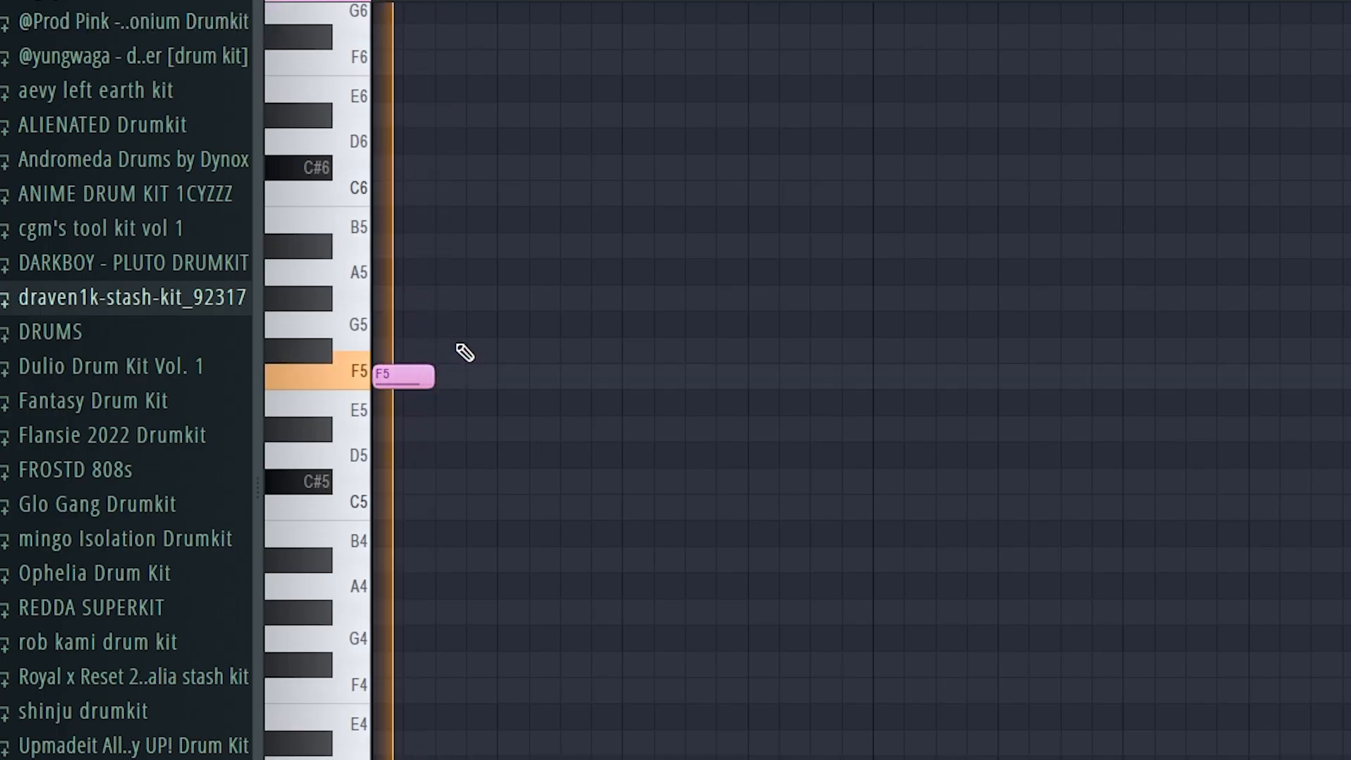
Add an A#5 note after the opening F5 and a C#5 note of the same length after that.
click(441, 247)
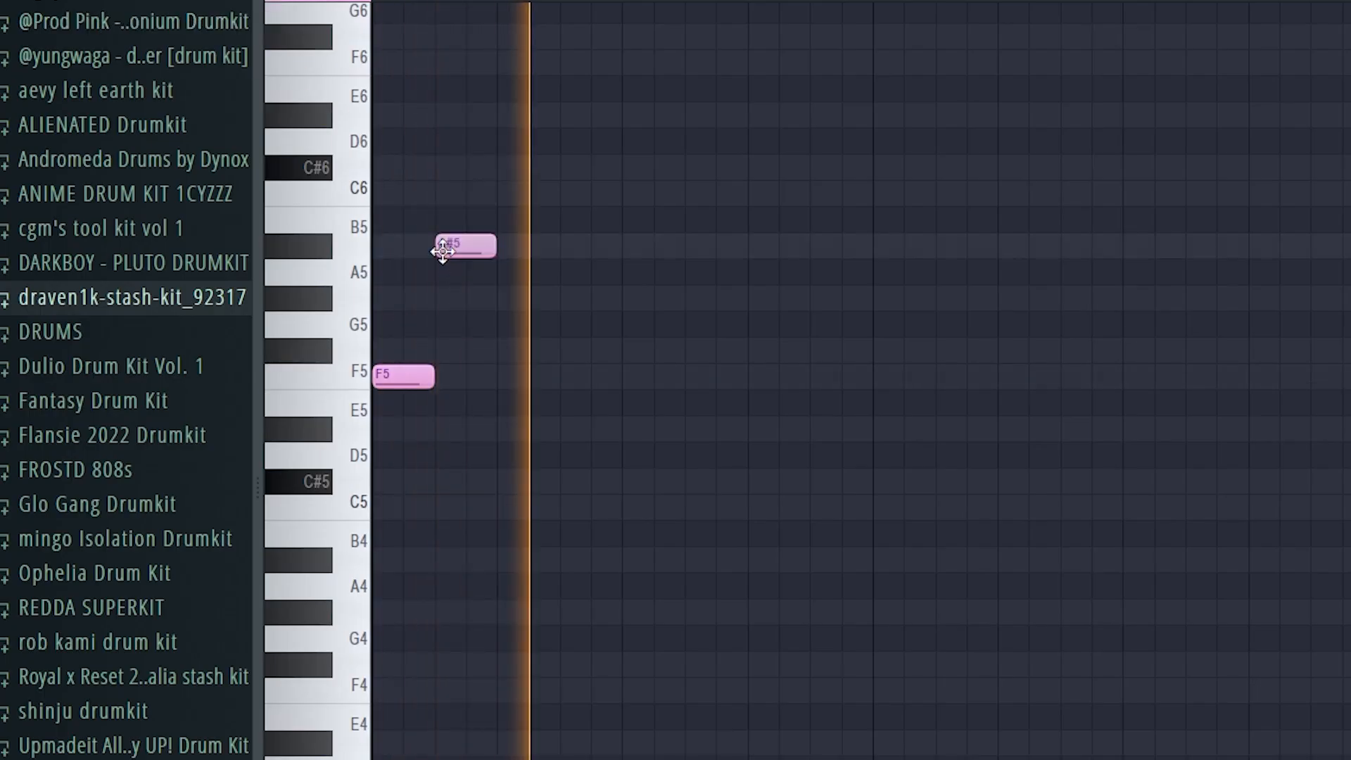
click(510, 507)
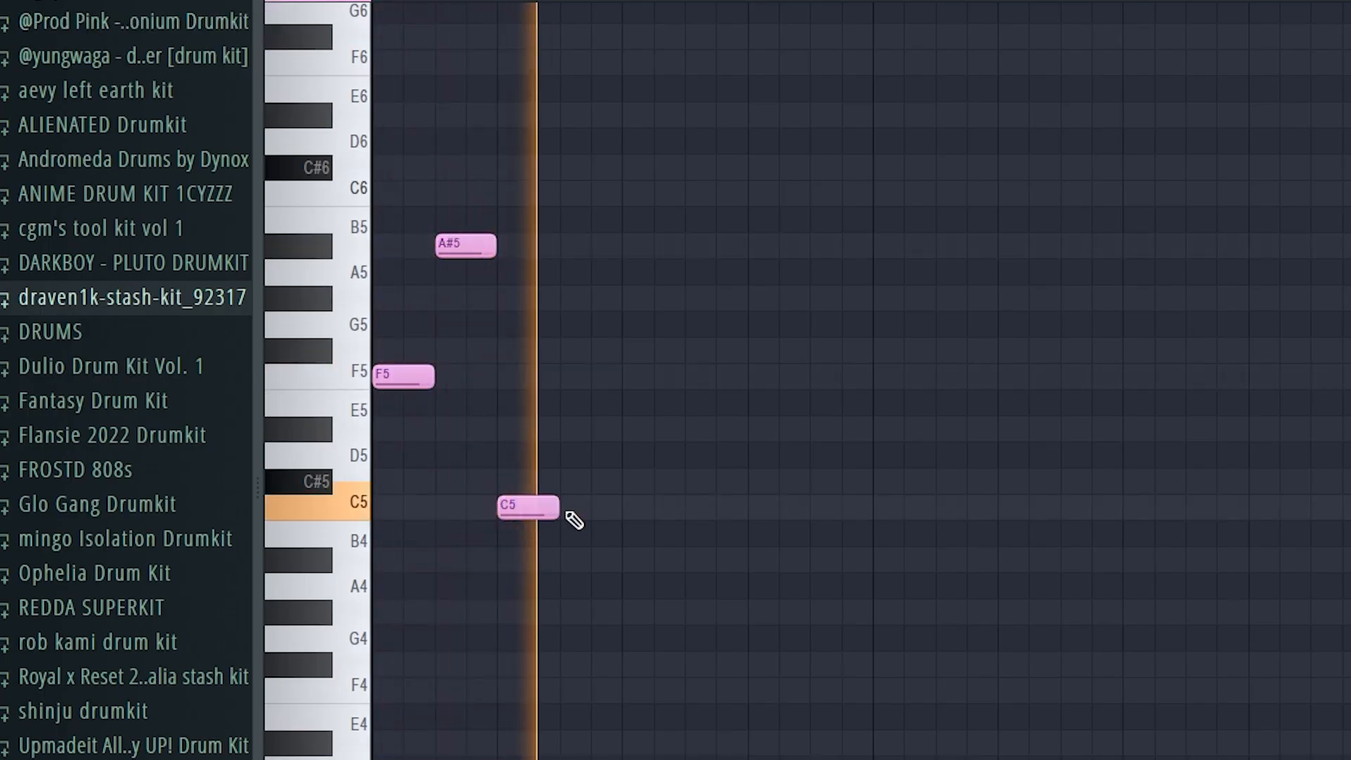
key(space)
click(520, 484)
drag(526, 485, 549, 486)
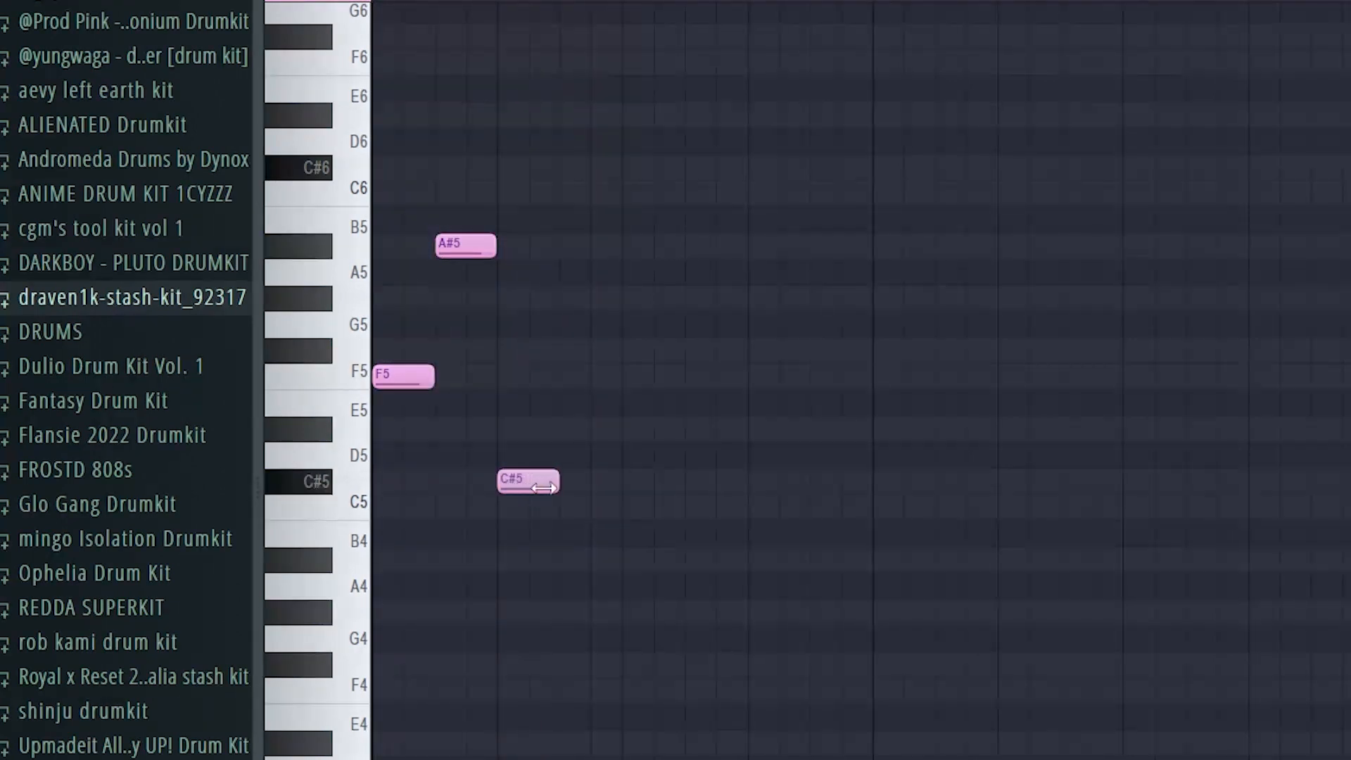
Shorten the C#5 note to one step and place a one-step D#5 note directly after it.
click(571, 427)
key(space)
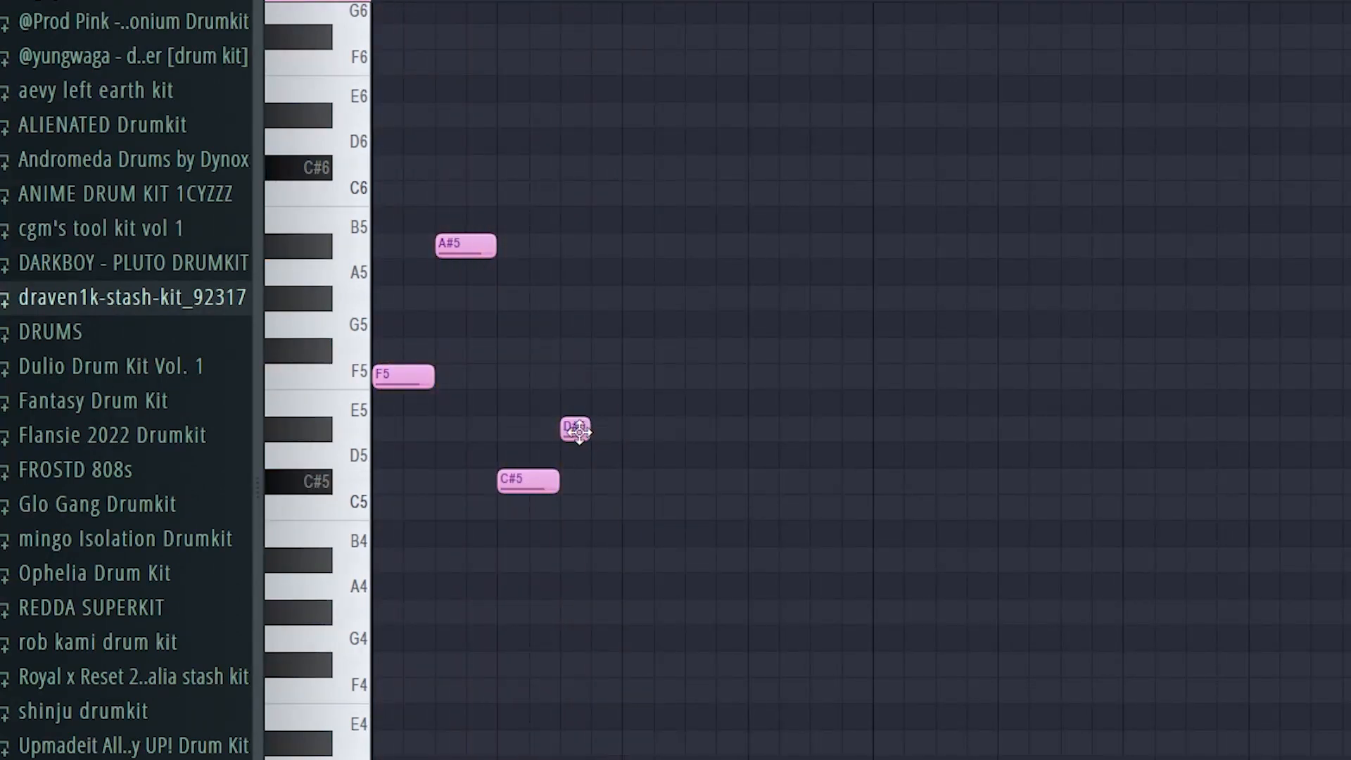
right_click(578, 430)
key(space)
drag(557, 484, 528, 484)
click(536, 427)
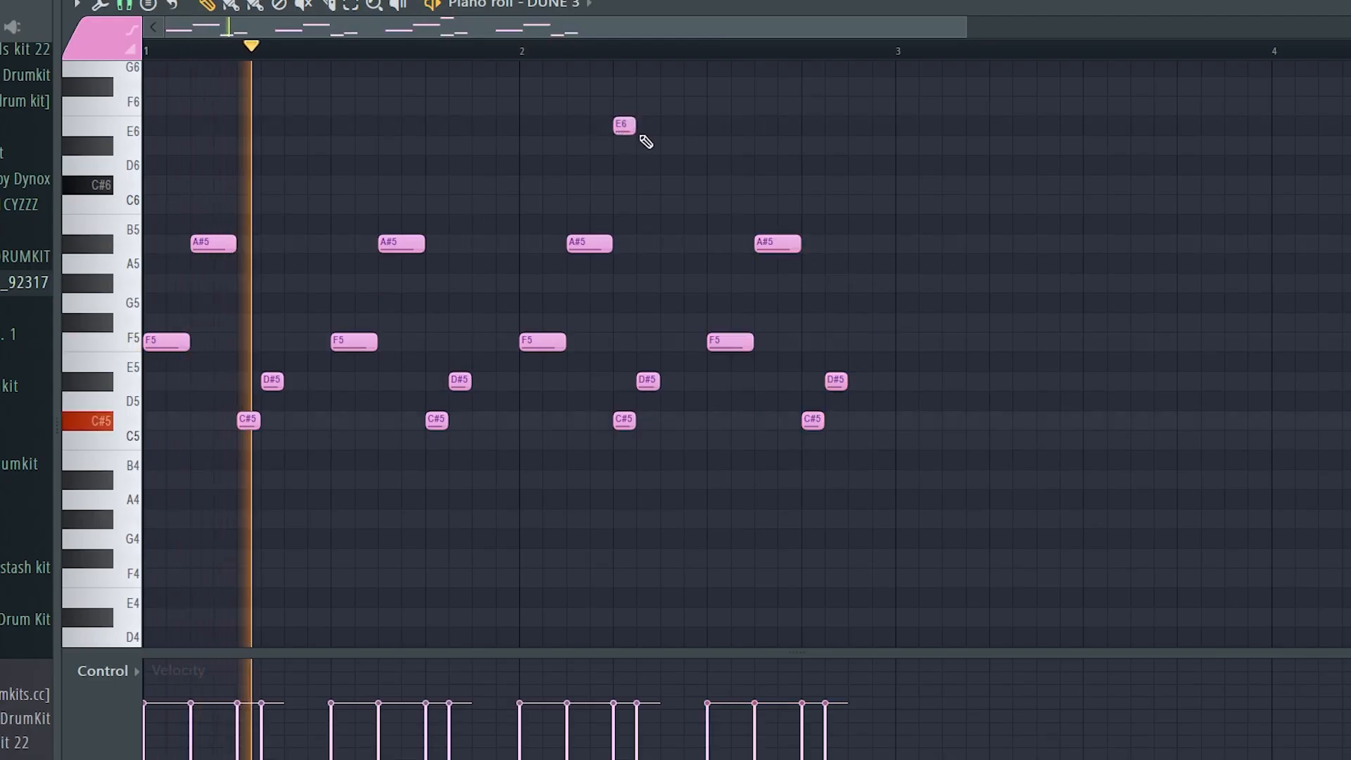
Delete the E6 note, then add a short F5 before the last F5 phrase and a short C#5 at the end of bar 2.
right_click(624, 126)
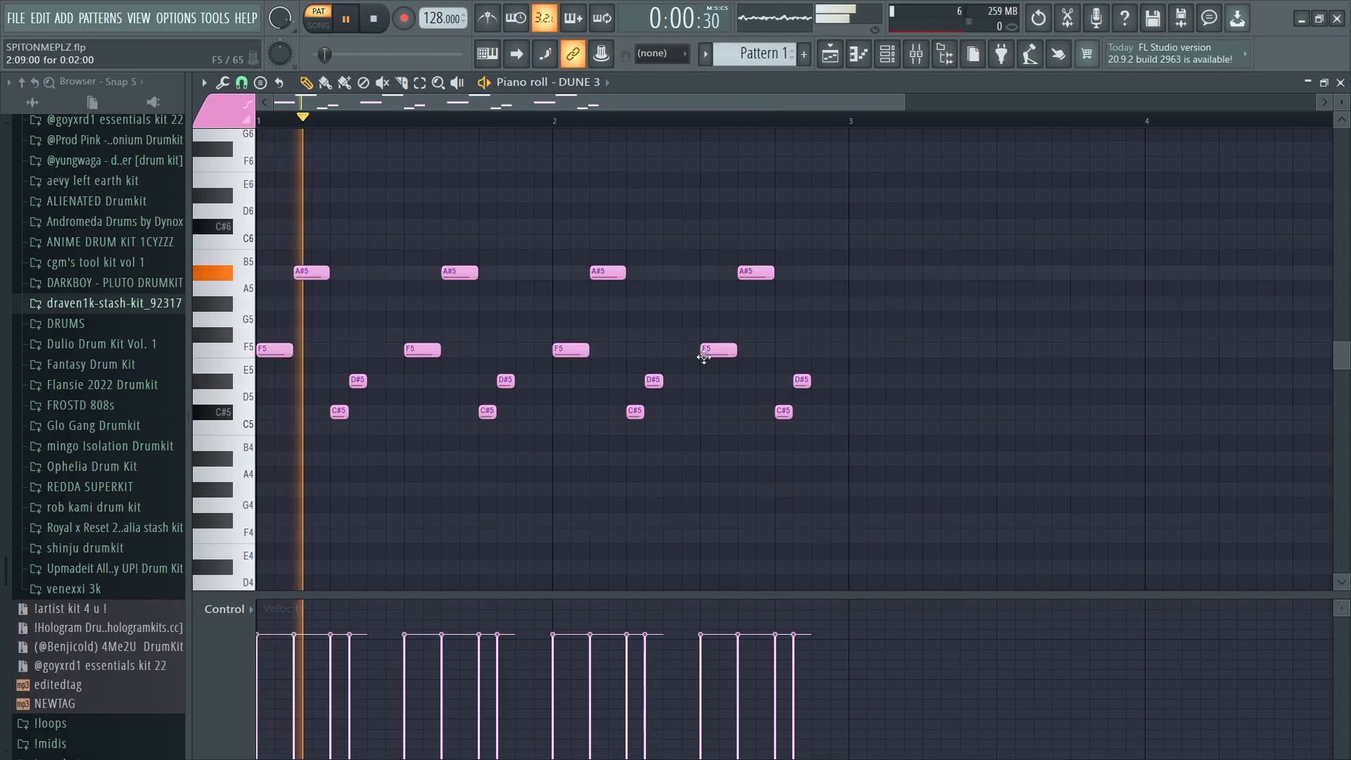
click(669, 350)
click(837, 411)
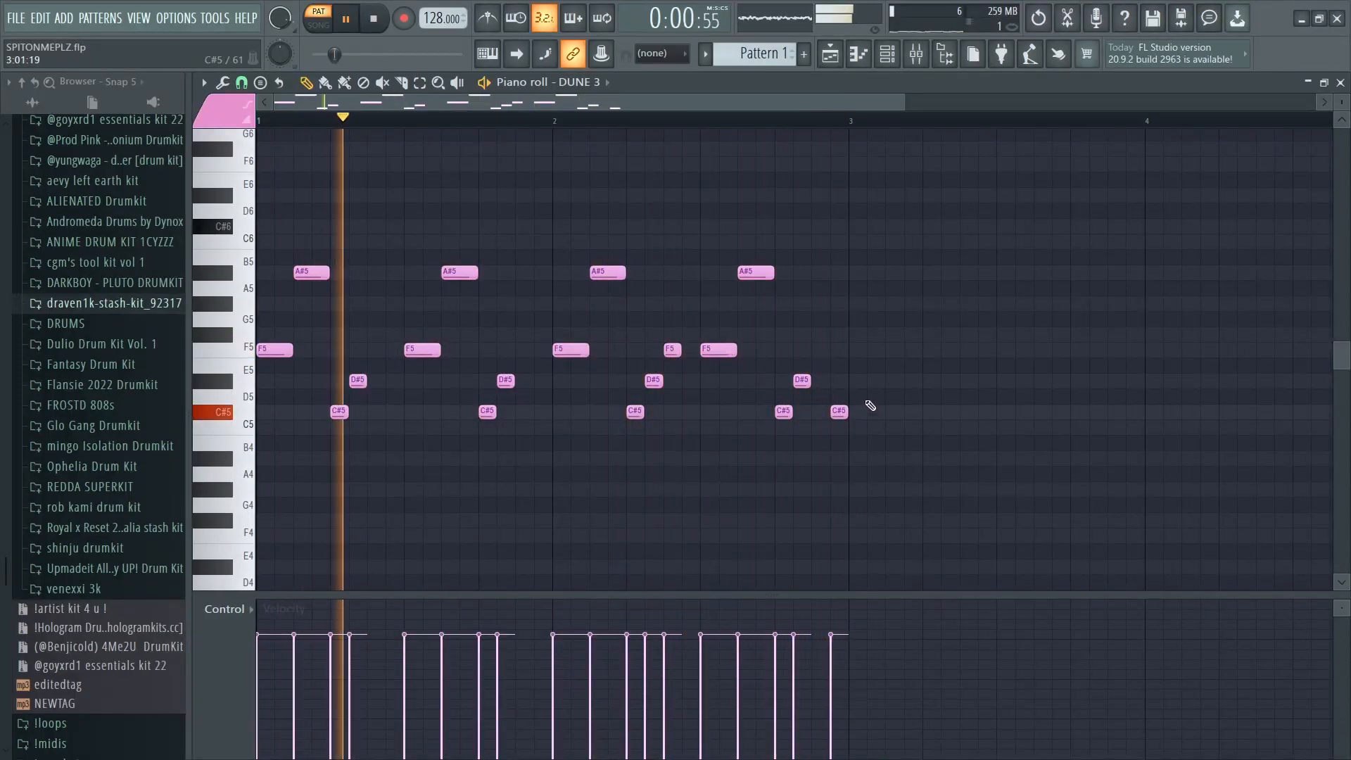
Duplicate the two-bar DUNE 3 melody so it fills four bars.
key(ctrl+b)
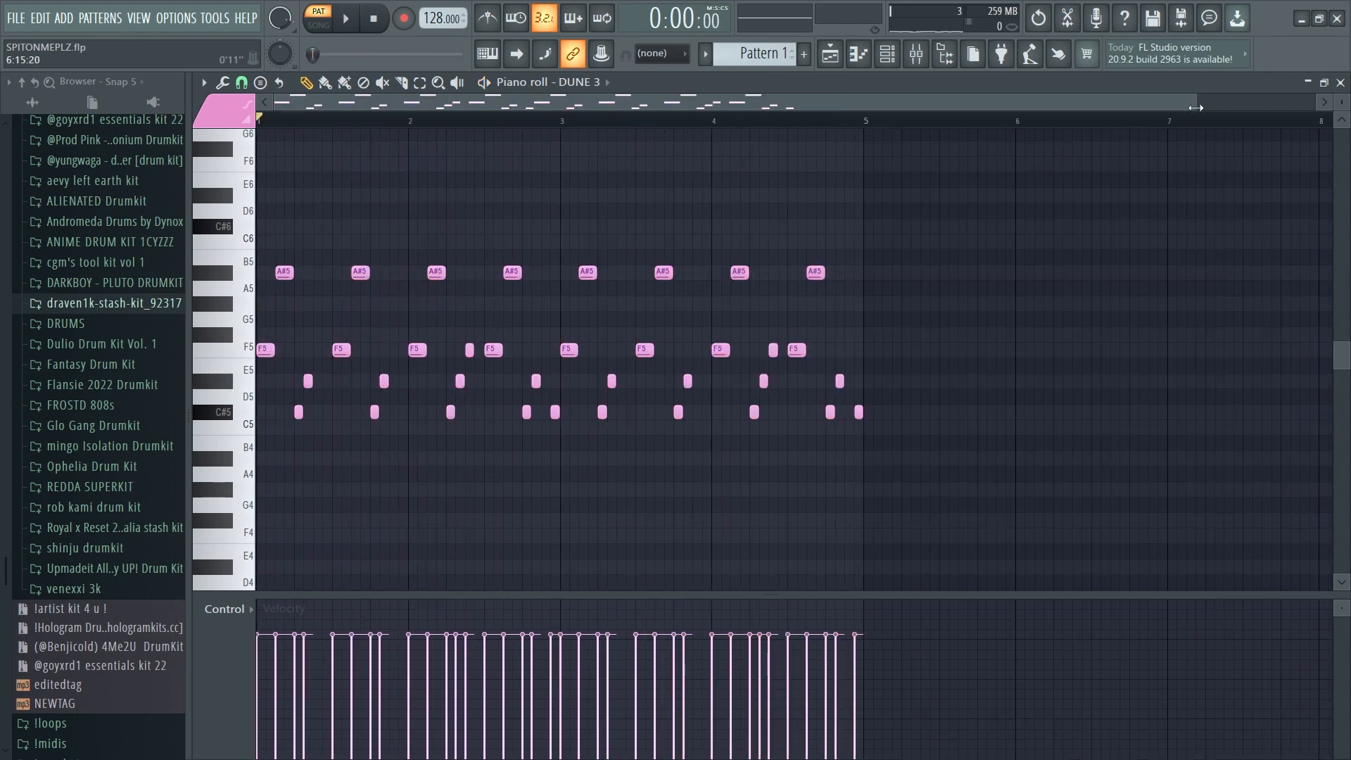
drag(1195, 108, 882, 110)
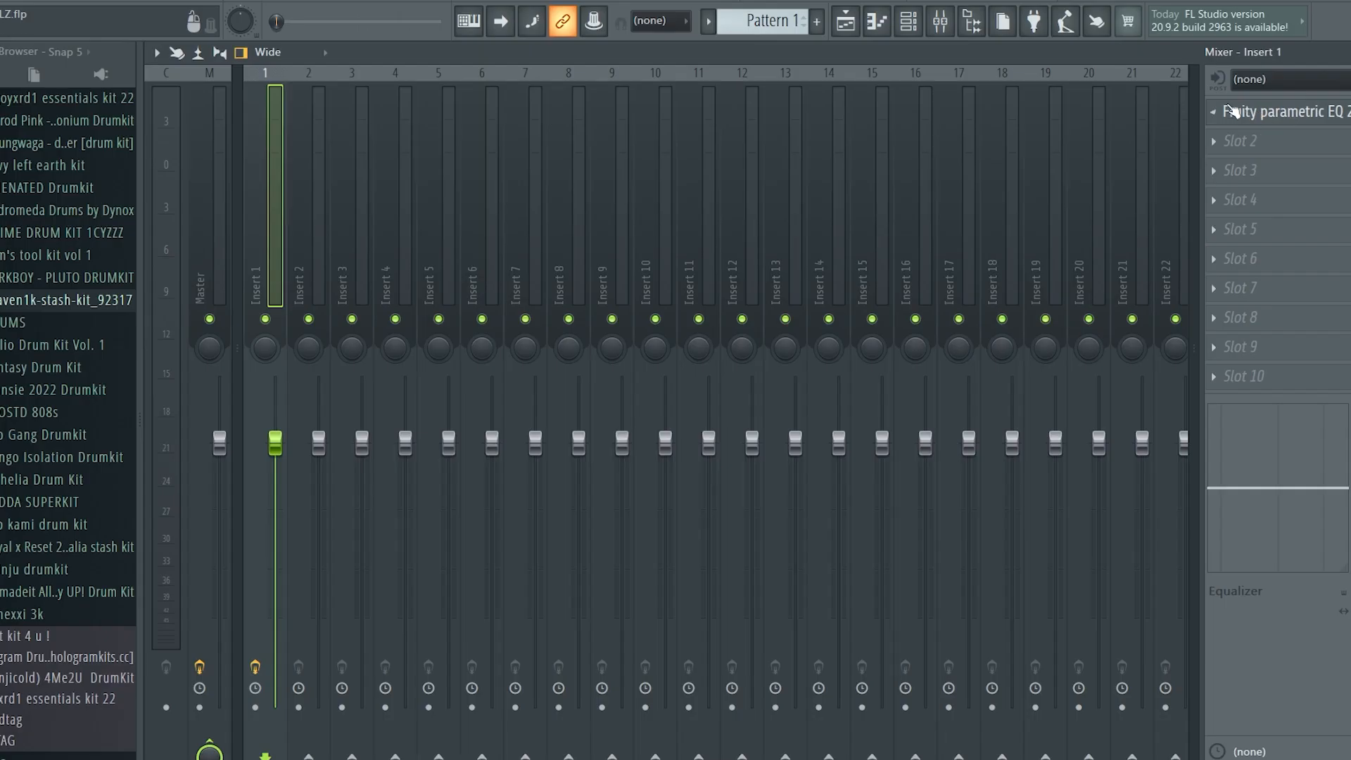
Open Fruity parametric EQ 2 on Insert 1 and load its 30Hz + 18kHz cut preset.
click(1232, 111)
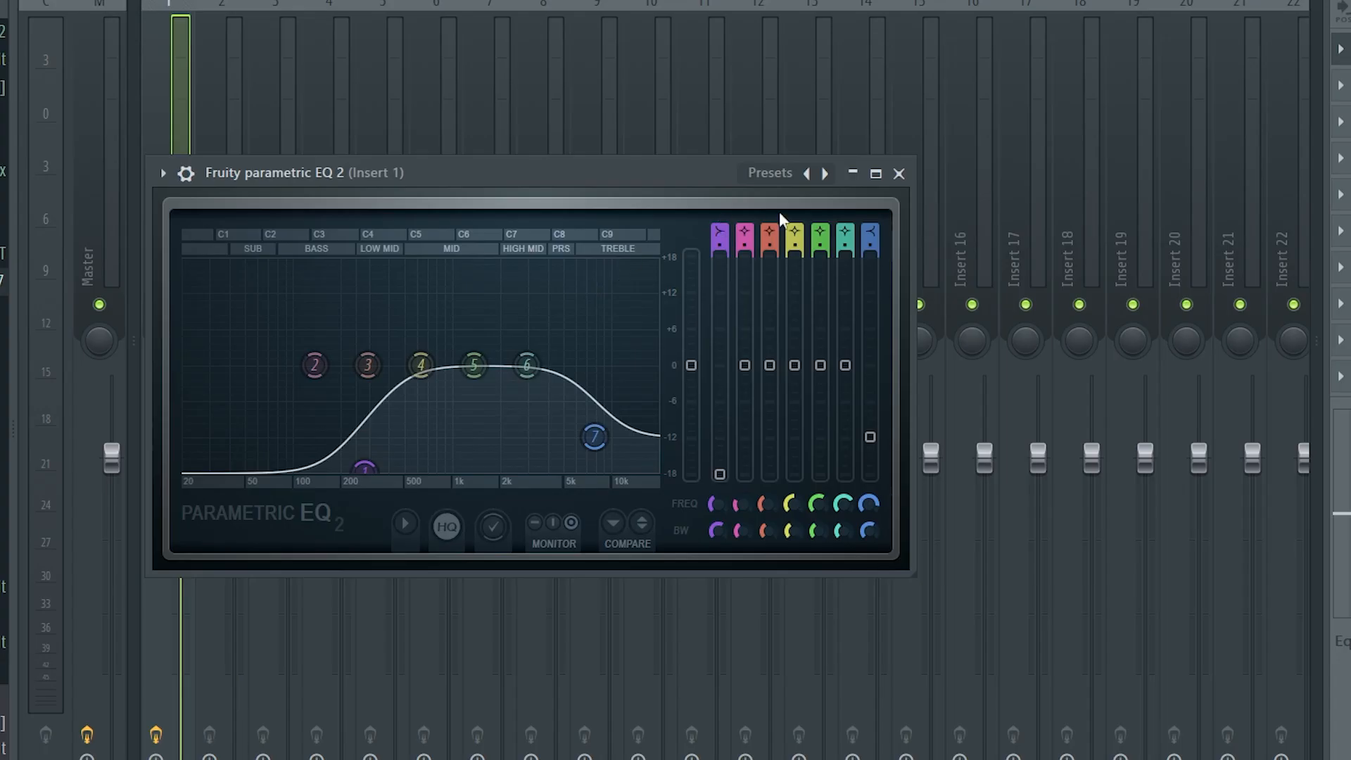
click(825, 174)
click(825, 174)
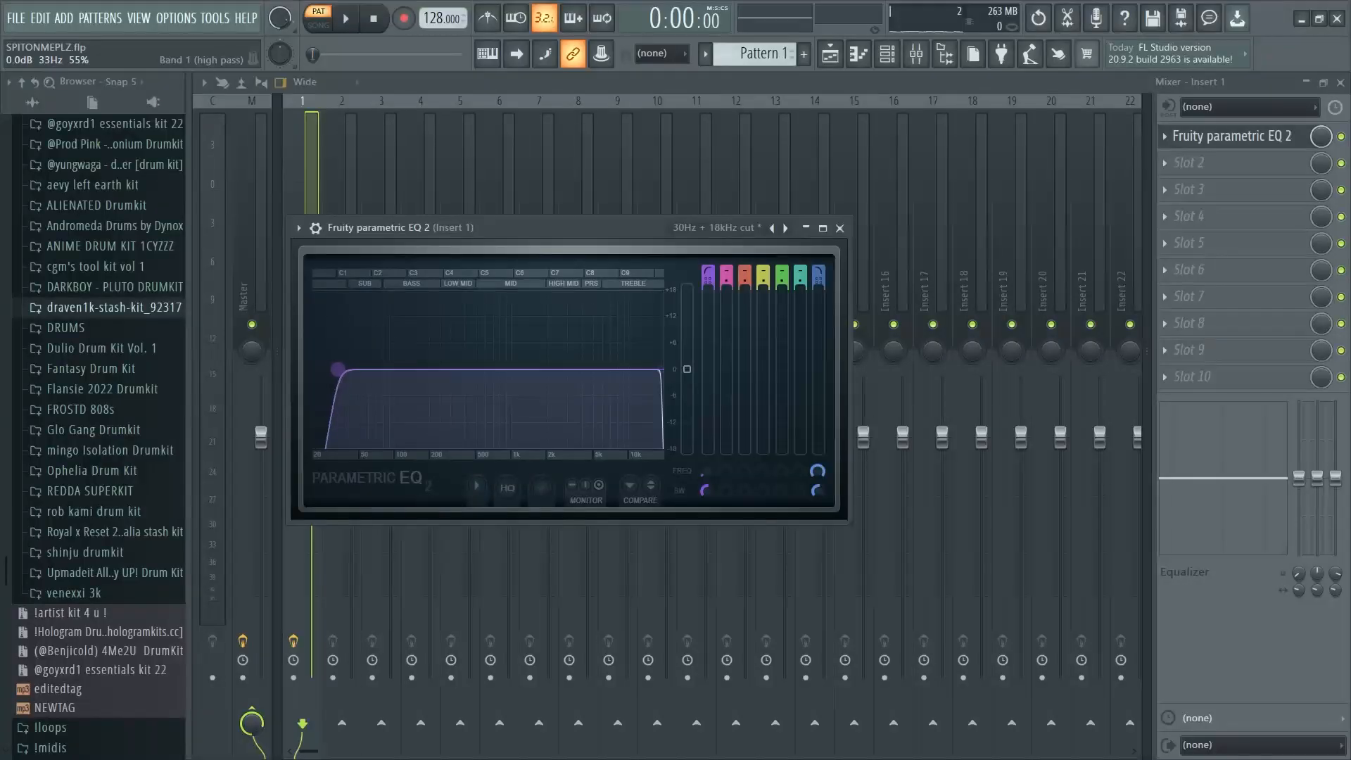
Raise the EQ's low cut to about 250 Hz and lower its high cut to about 1.6 kHz.
drag(362, 368, 446, 370)
drag(660, 369, 572, 369)
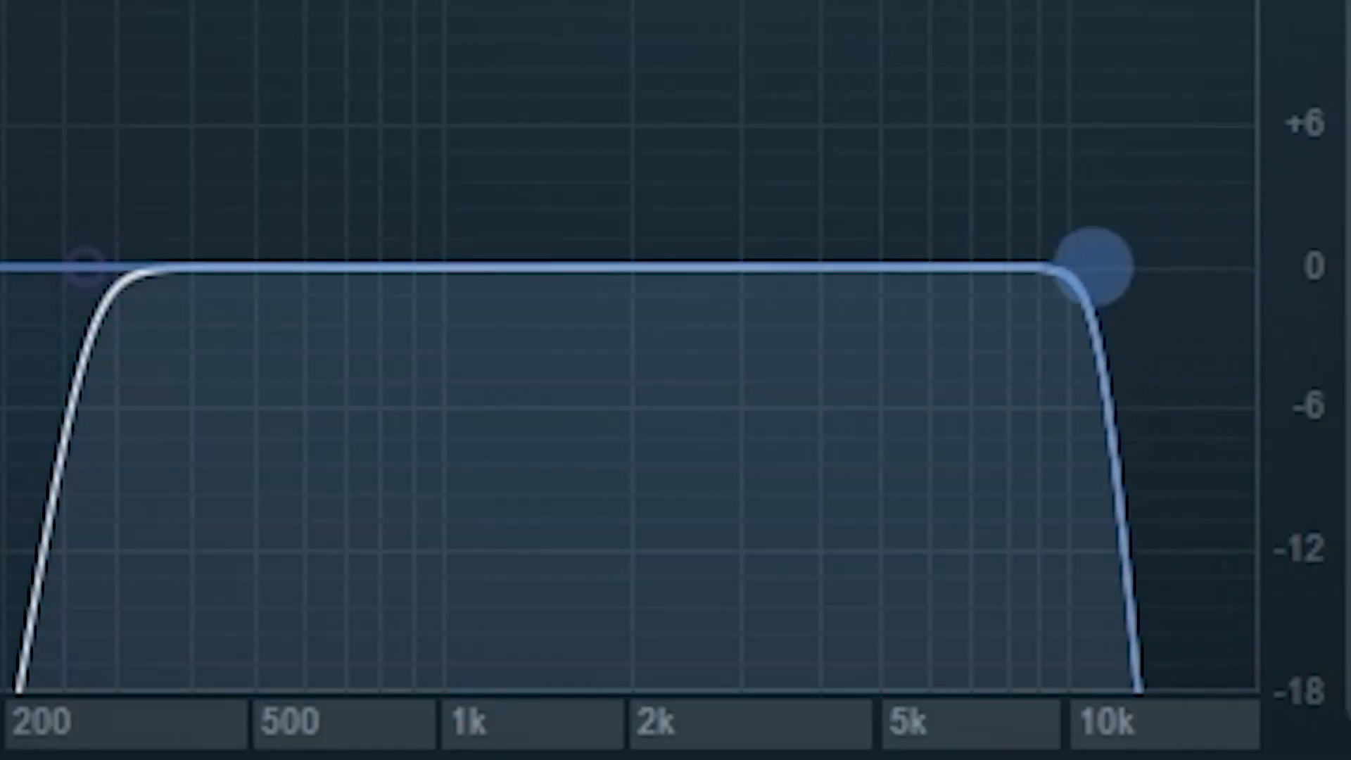
drag(771, 266, 566, 266)
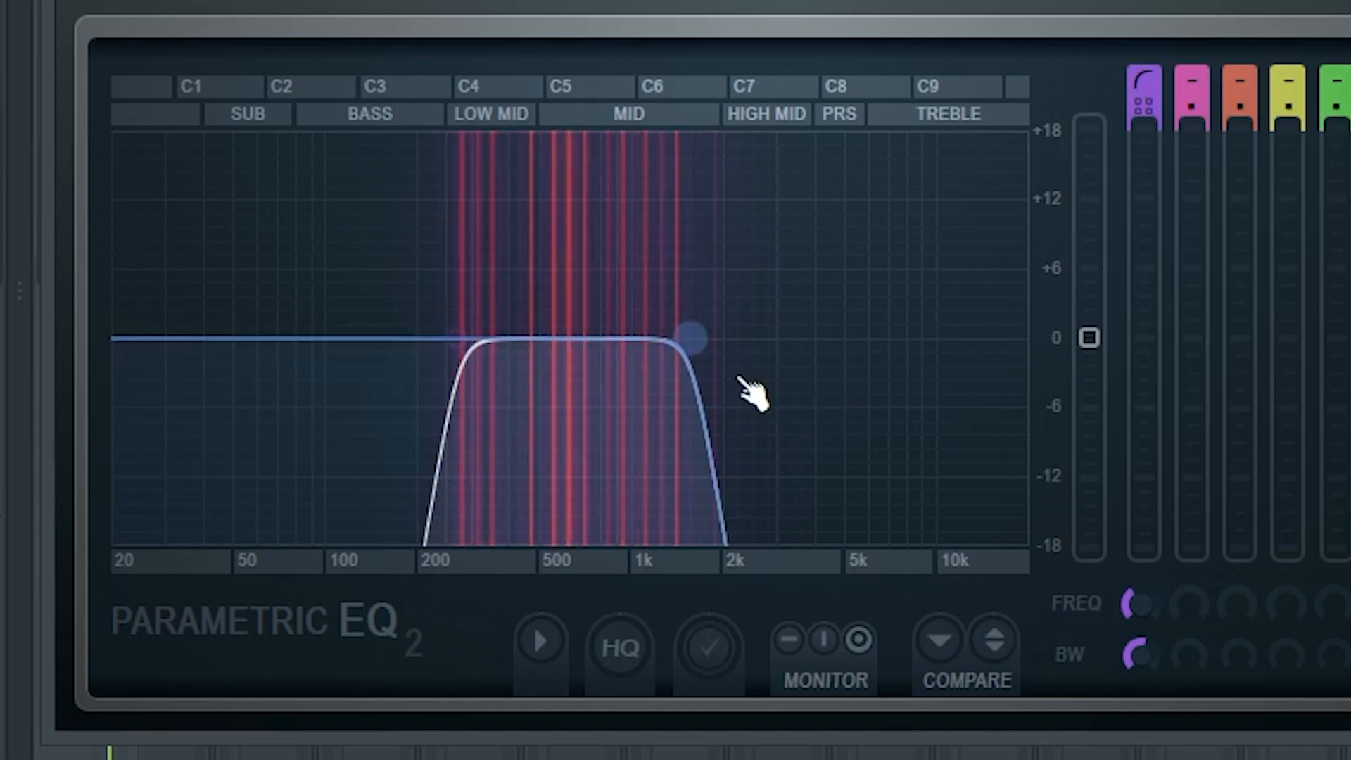
drag(688, 338, 694, 339)
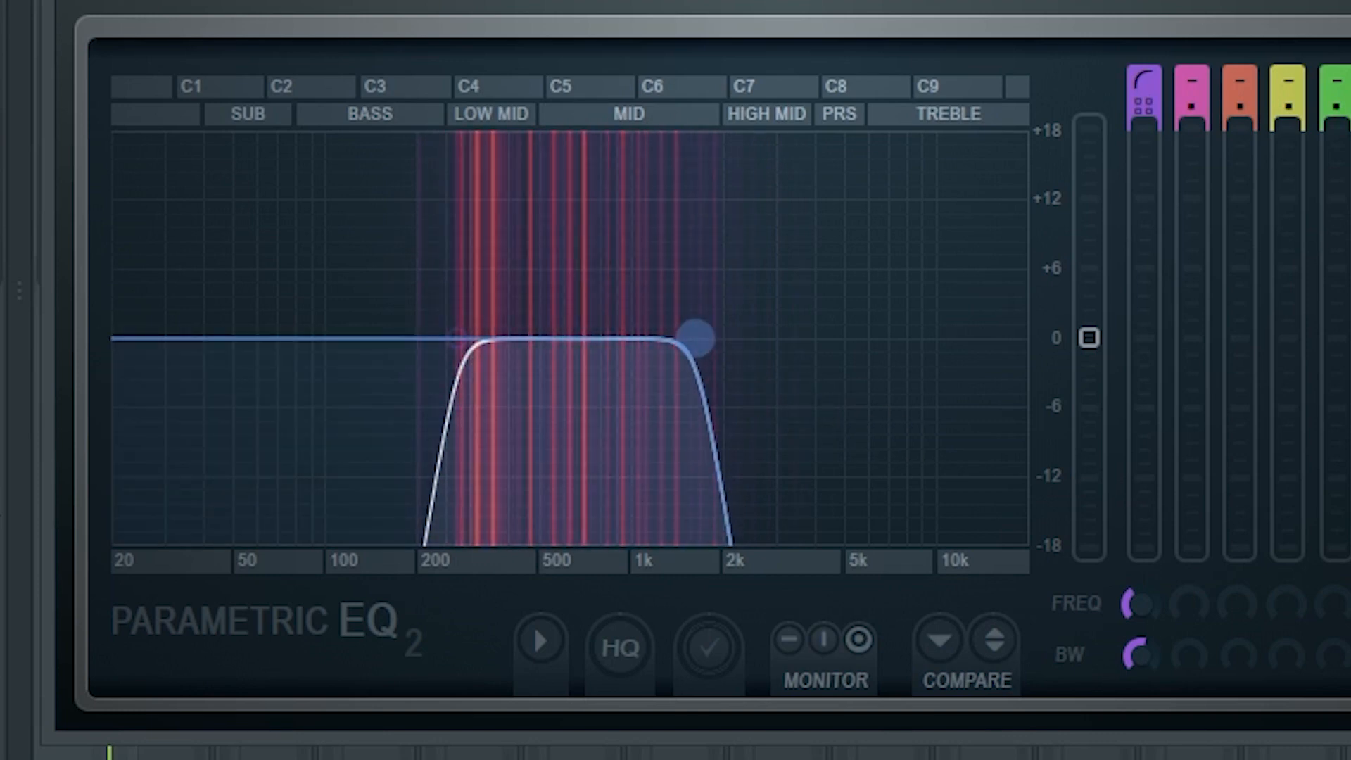
drag(459, 339, 446, 338)
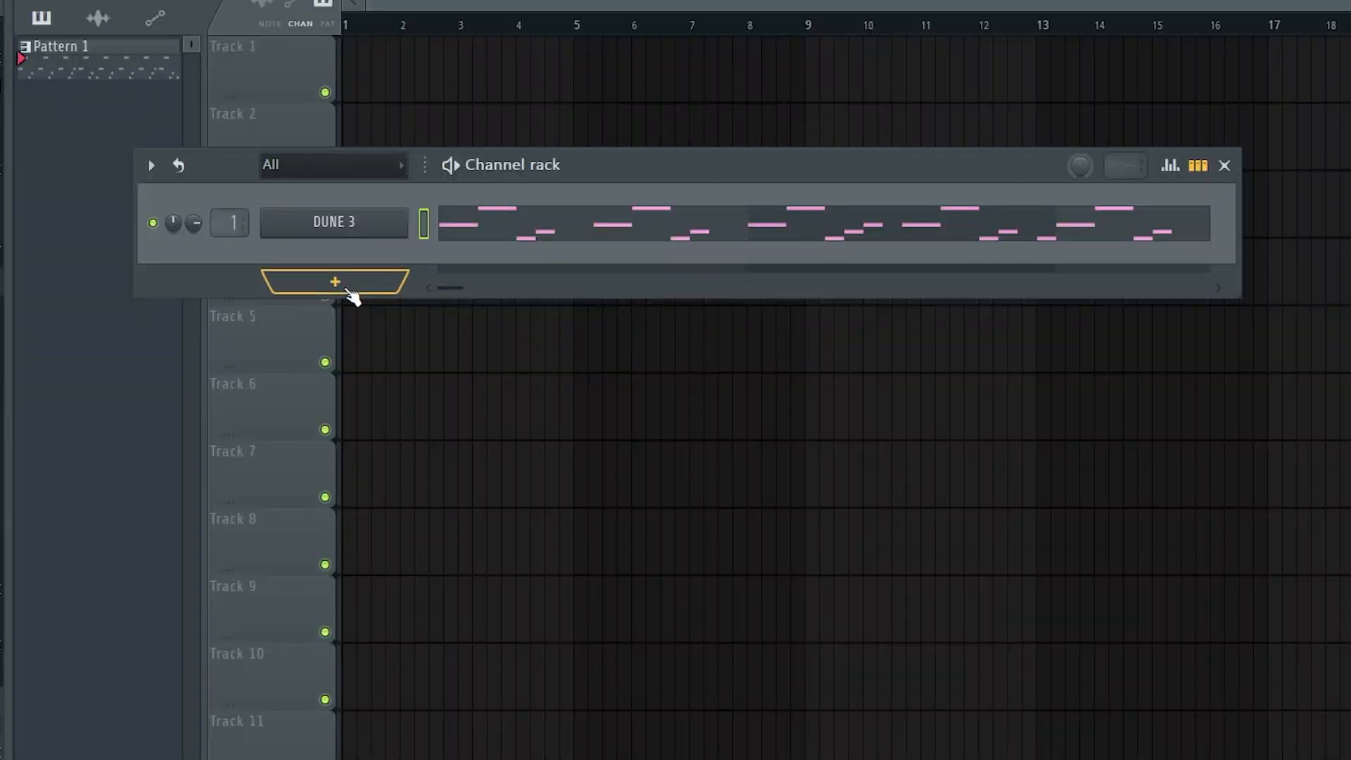
Add a Nexus instrument to the channel rack and browse its preset library.
click(342, 285)
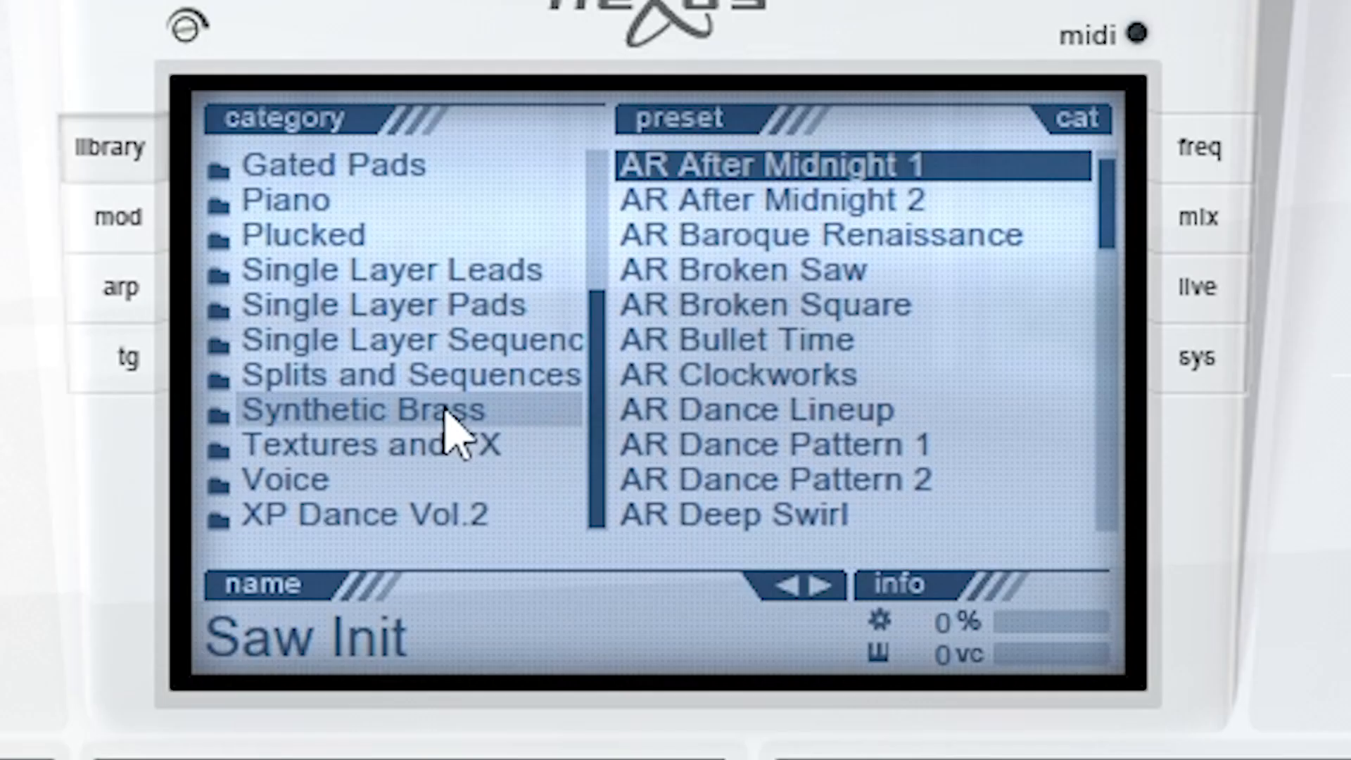
click(577, 380)
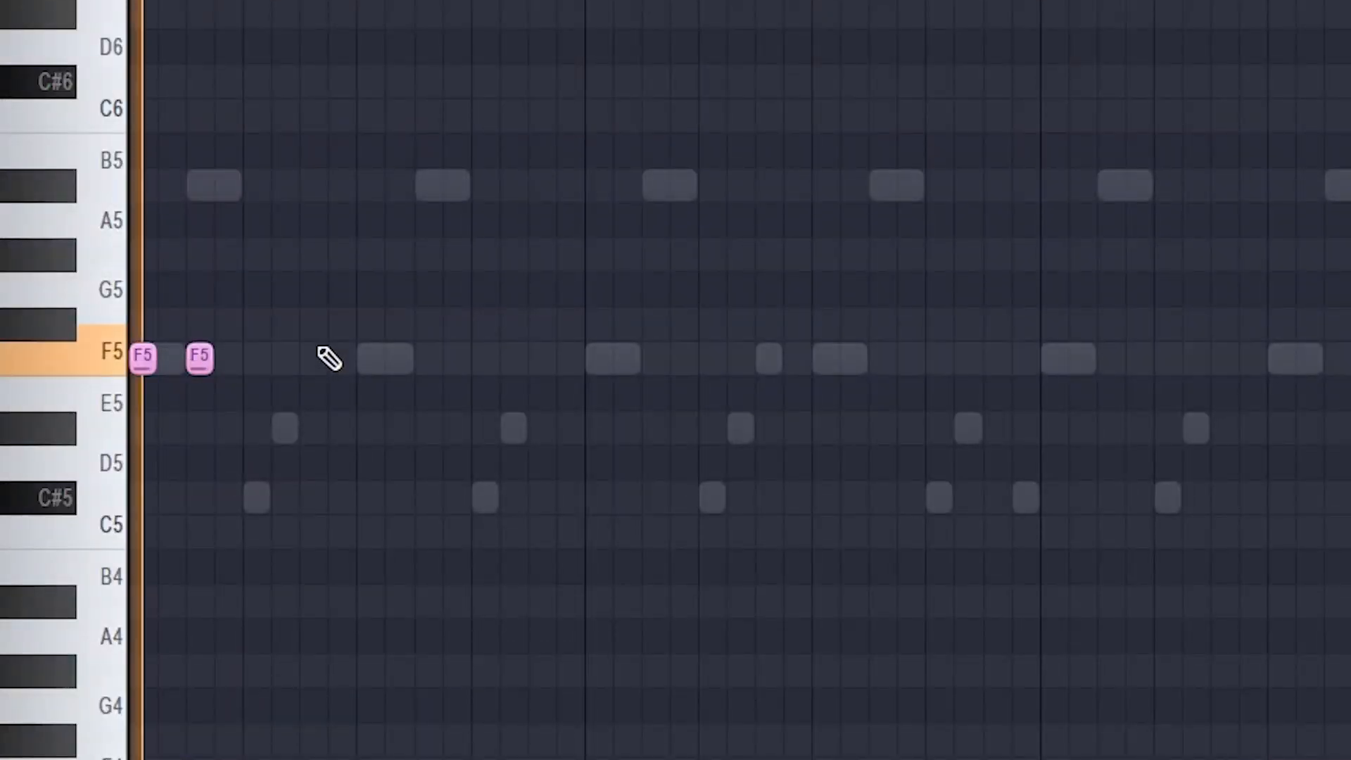
After the two short F5 notes, draw A#5, C5, C#5 and A#4 in sequence, lasting 4, 6, 6 and 8 steps.
click(254, 185)
drag(270, 192, 356, 196)
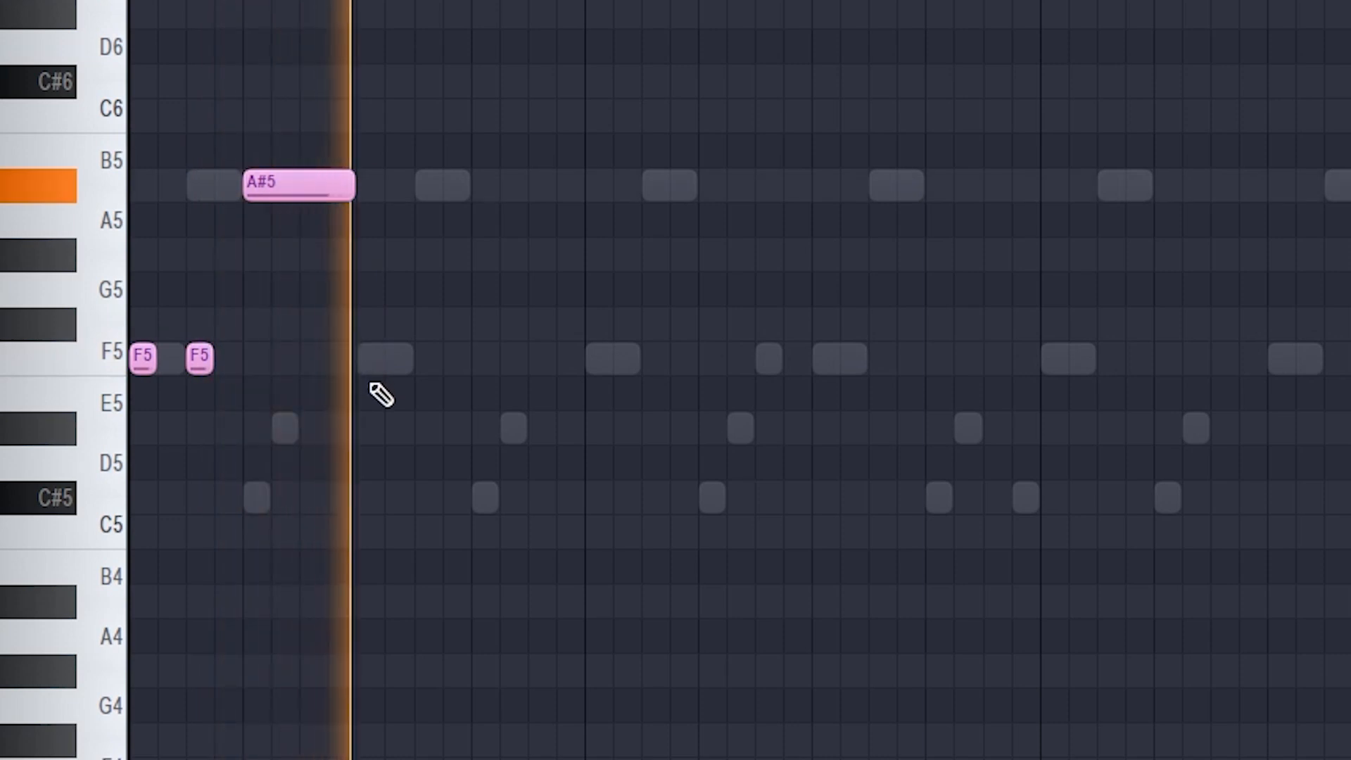
click(369, 529)
drag(462, 526, 516, 532)
click(571, 497)
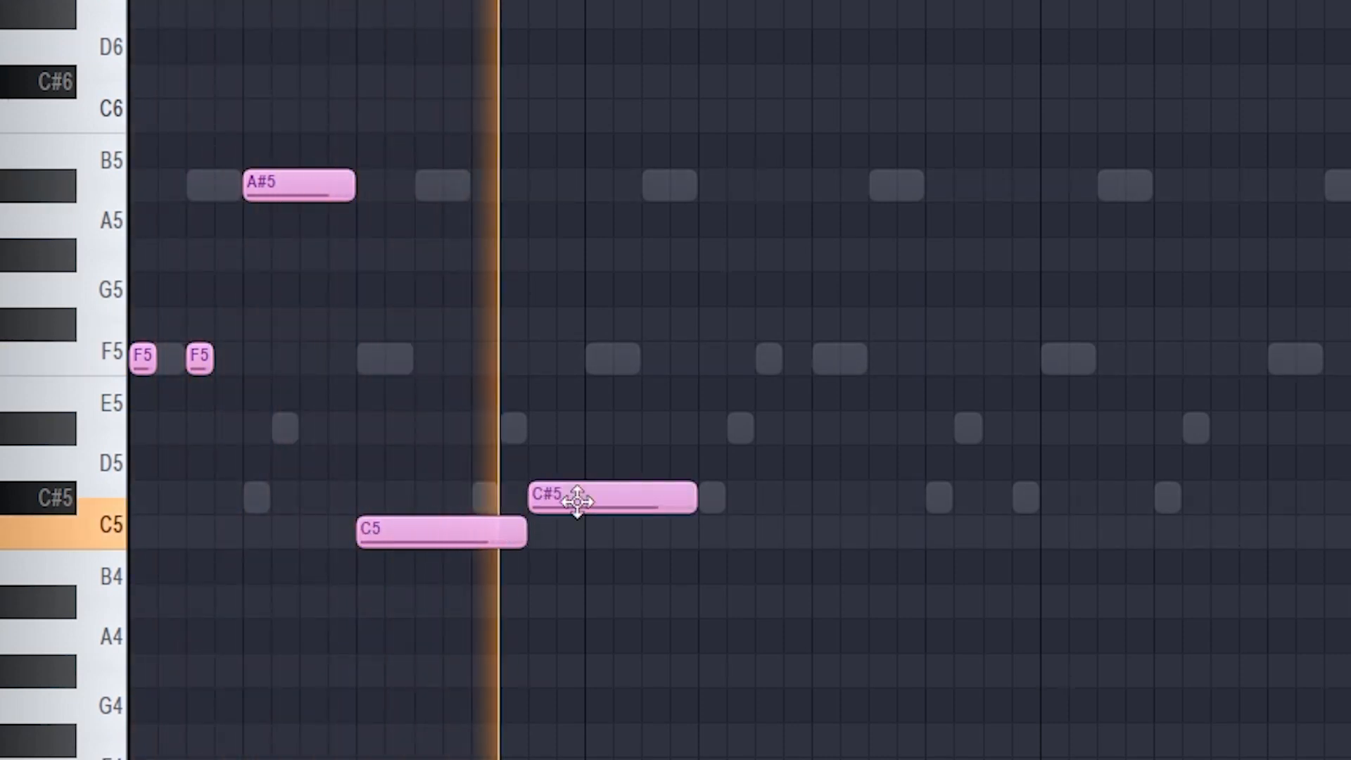
click(707, 600)
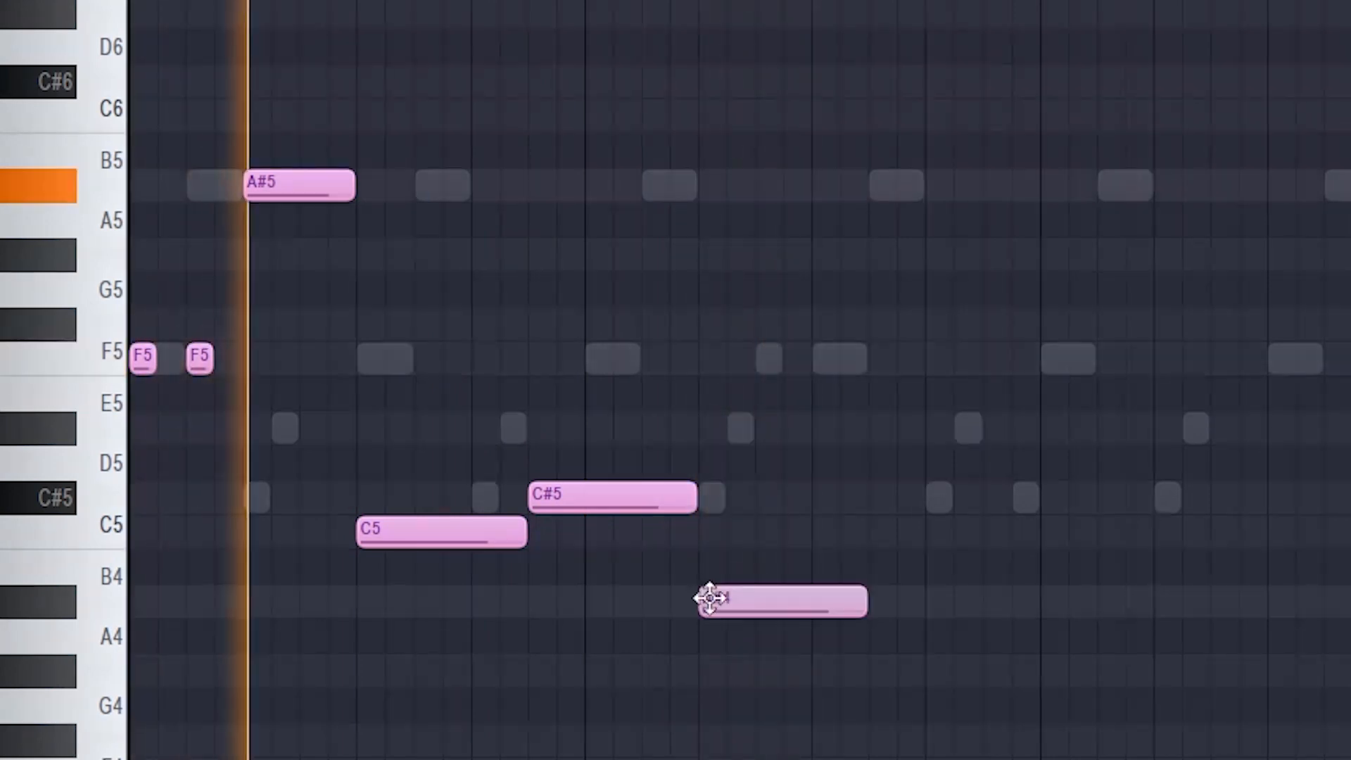
drag(872, 602, 927, 603)
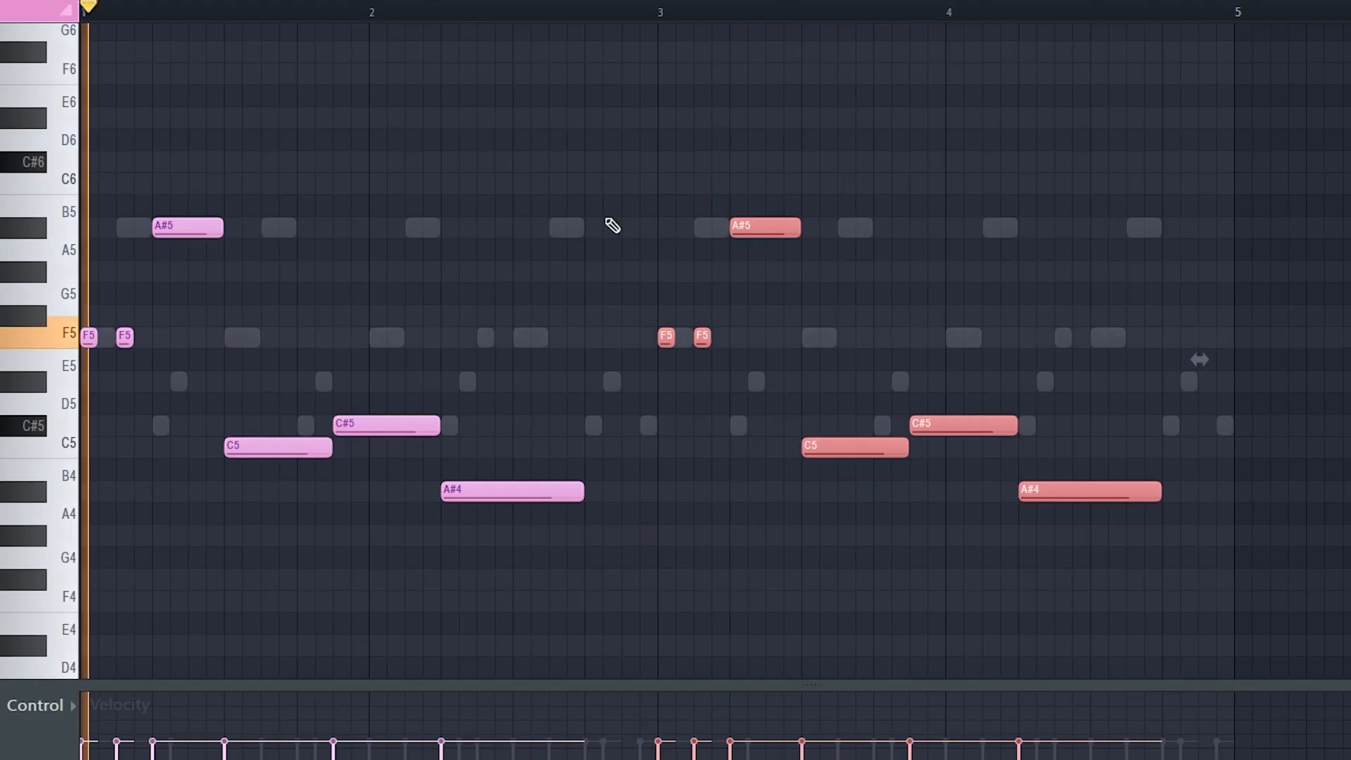
click(417, 140)
drag(417, 140, 560, 140)
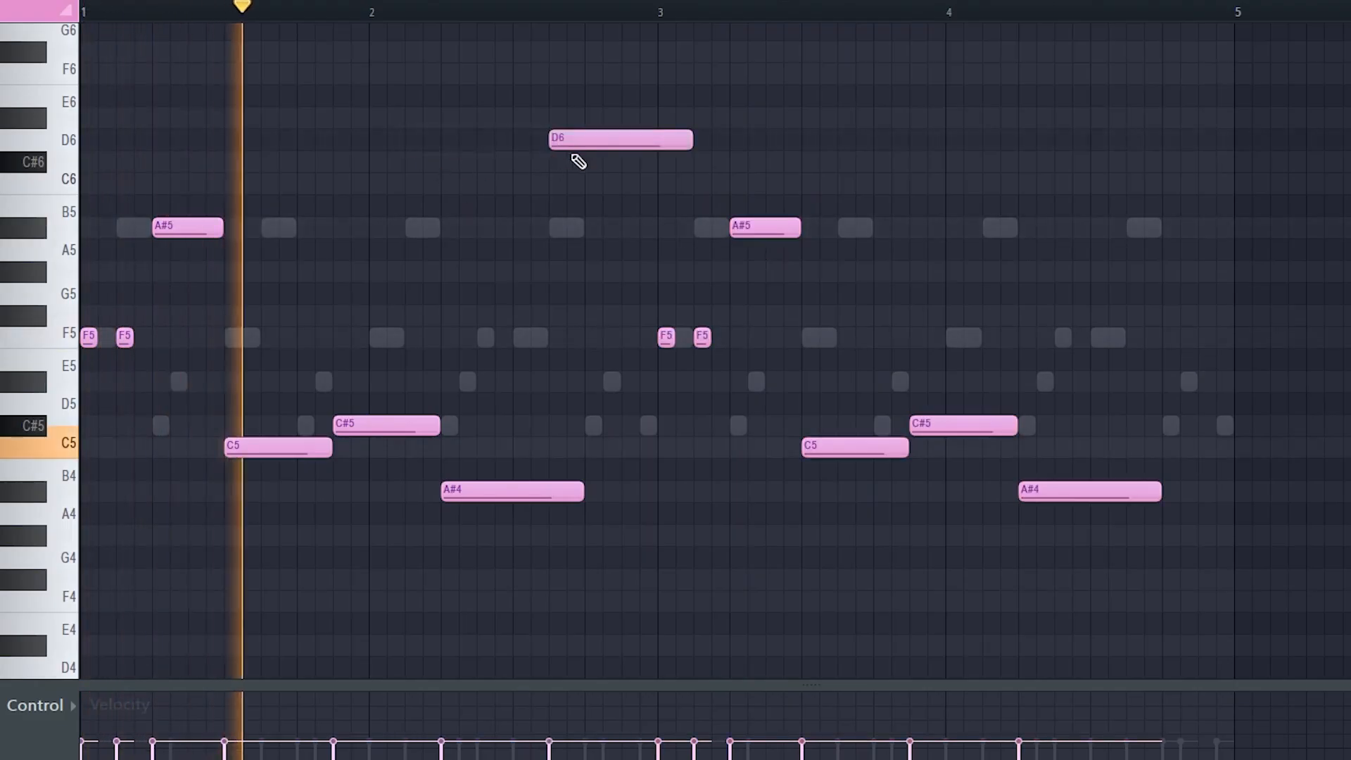
right_click(637, 137)
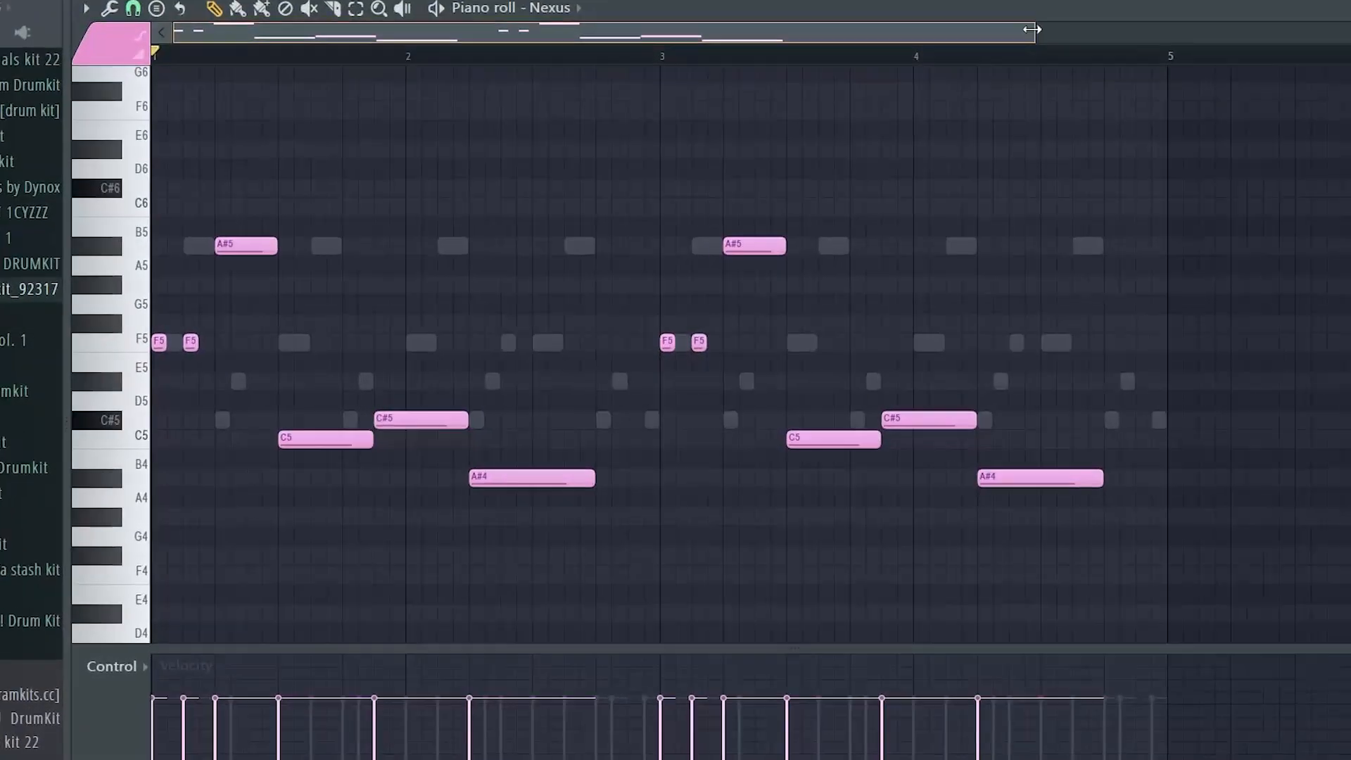
Examine the note groups and gaps of the Nexus melody against the ghost notes of the DUNE 3 melody.
drag(1037, 30, 768, 60)
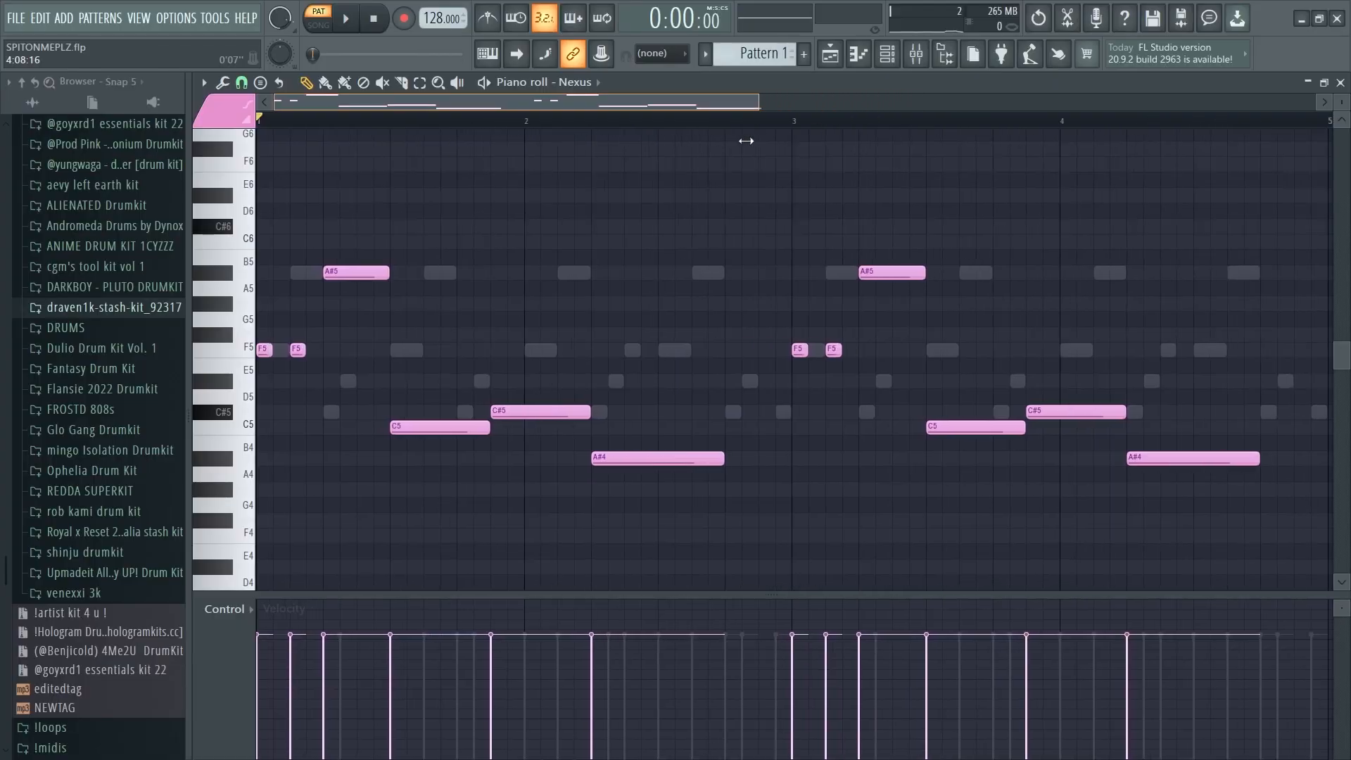
drag(746, 141, 590, 166)
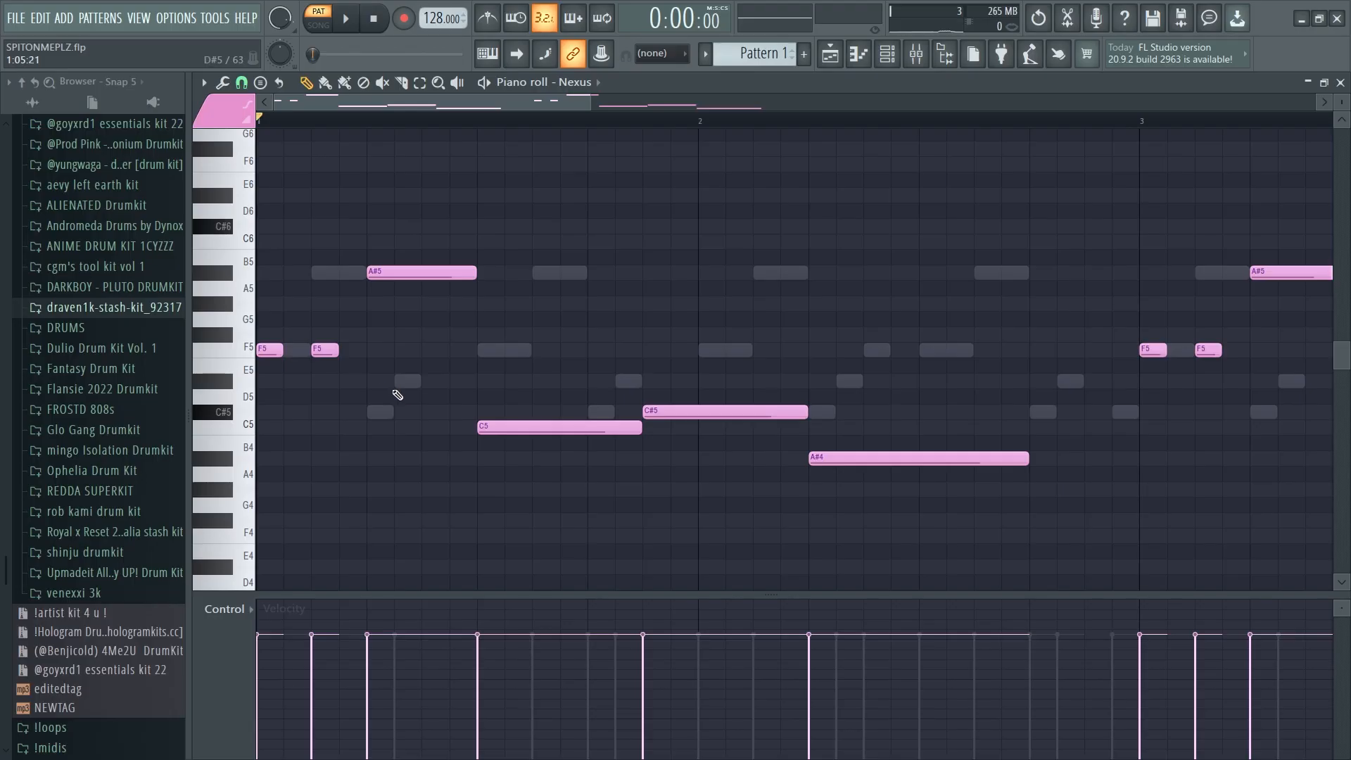
drag(394, 396, 216, 311)
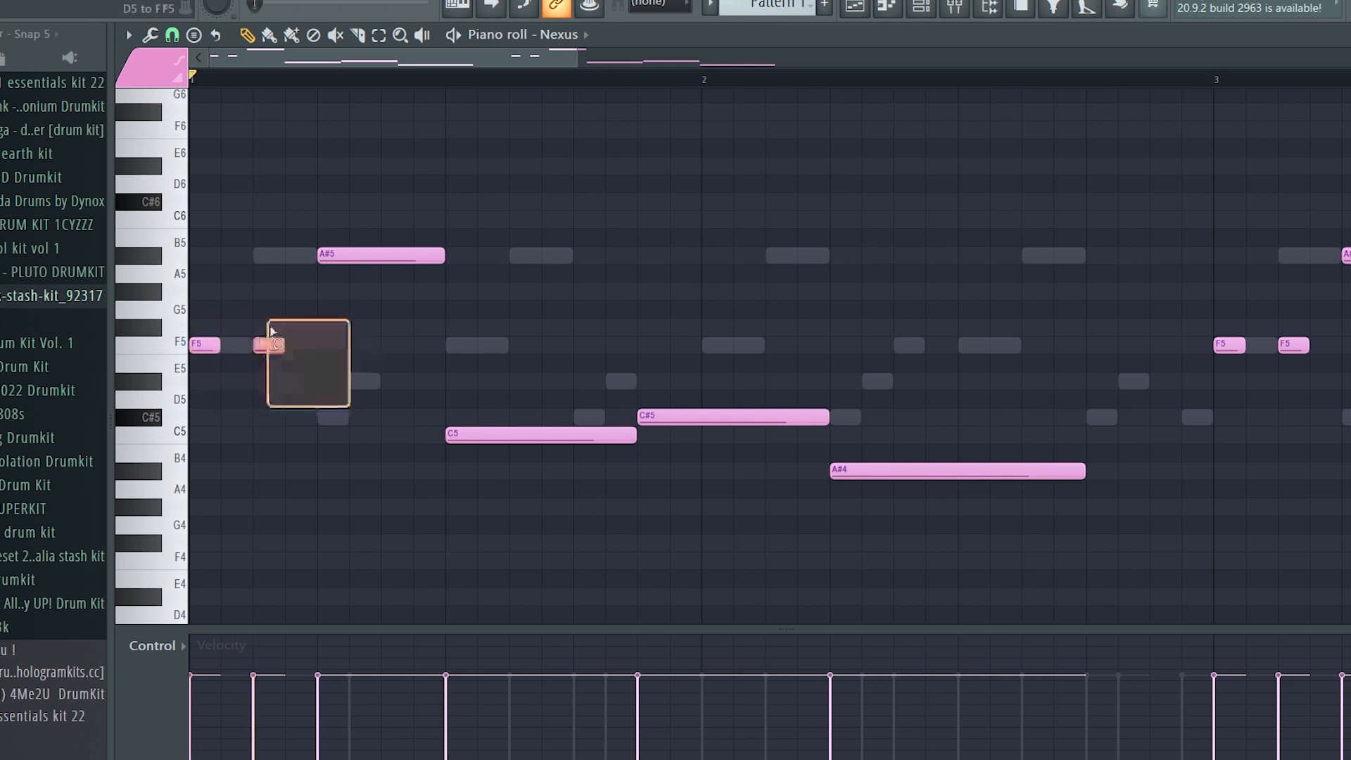
mouse_move(271, 330)
mouse_down()
mouse_move(289, 330)
mouse_move(249, 315)
mouse_up()
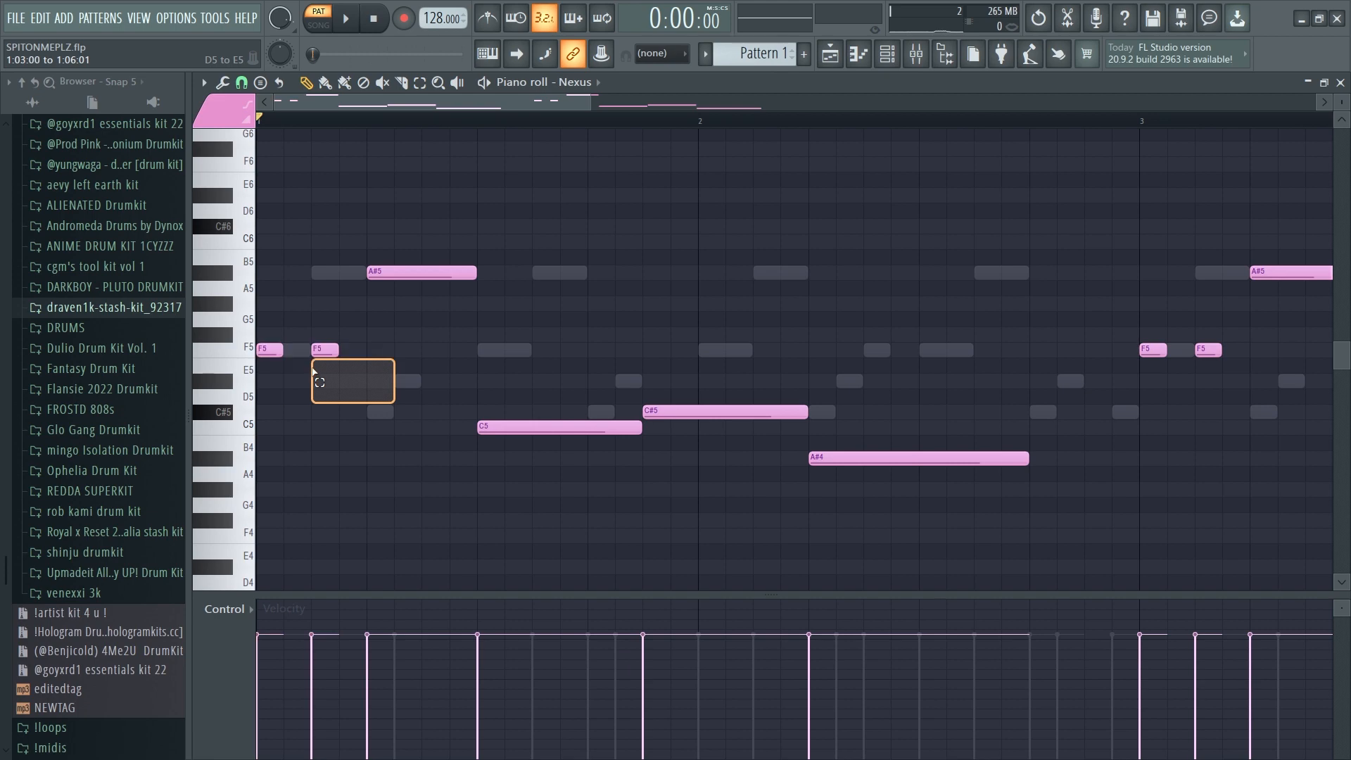
drag(373, 382, 349, 368)
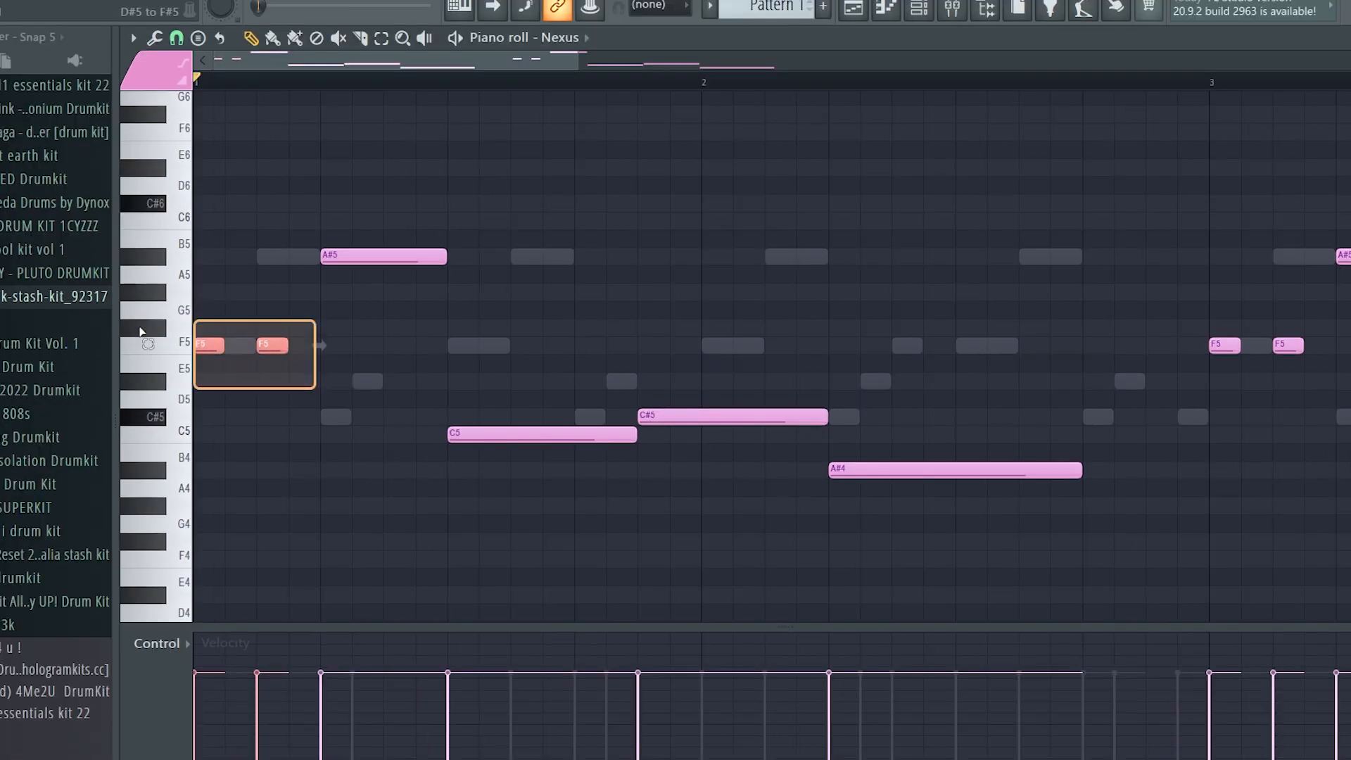
scroll(563, 332, down, 3)
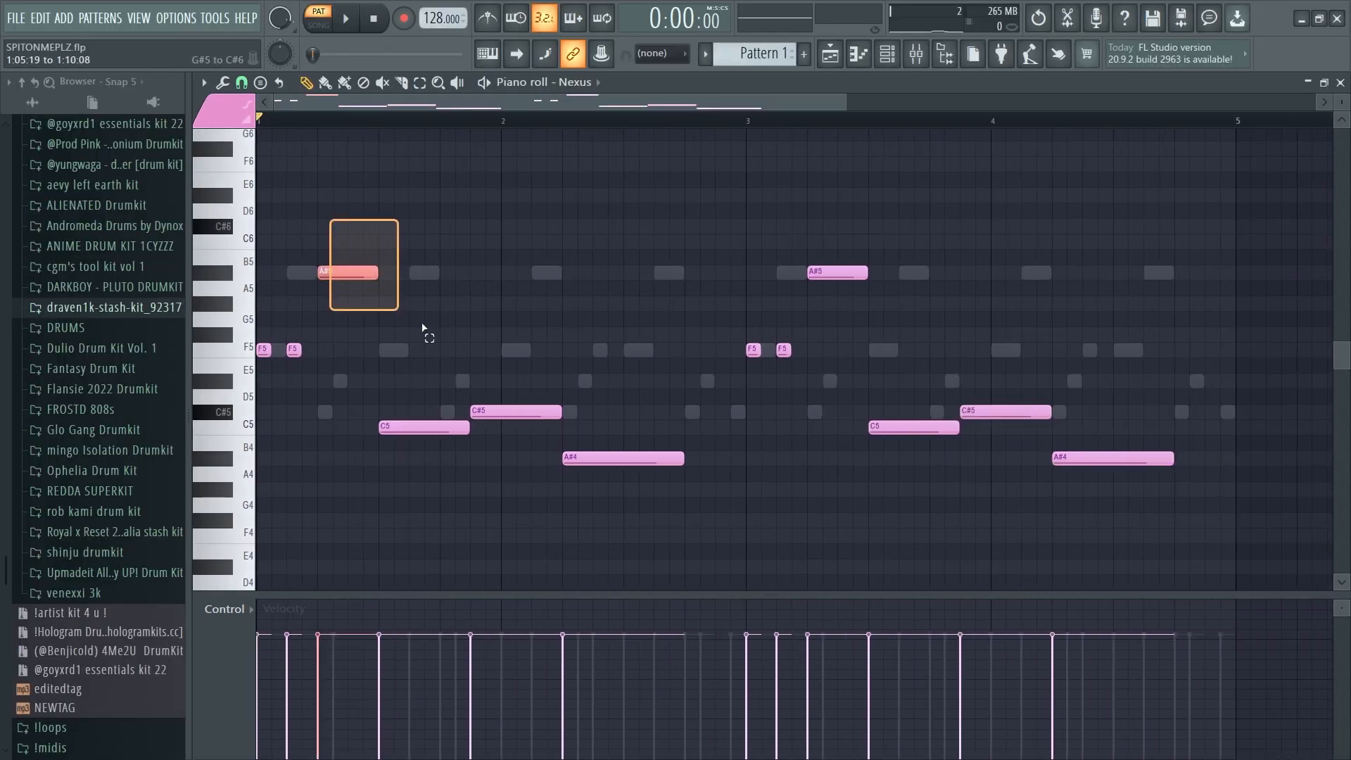
drag(422, 327, 405, 211)
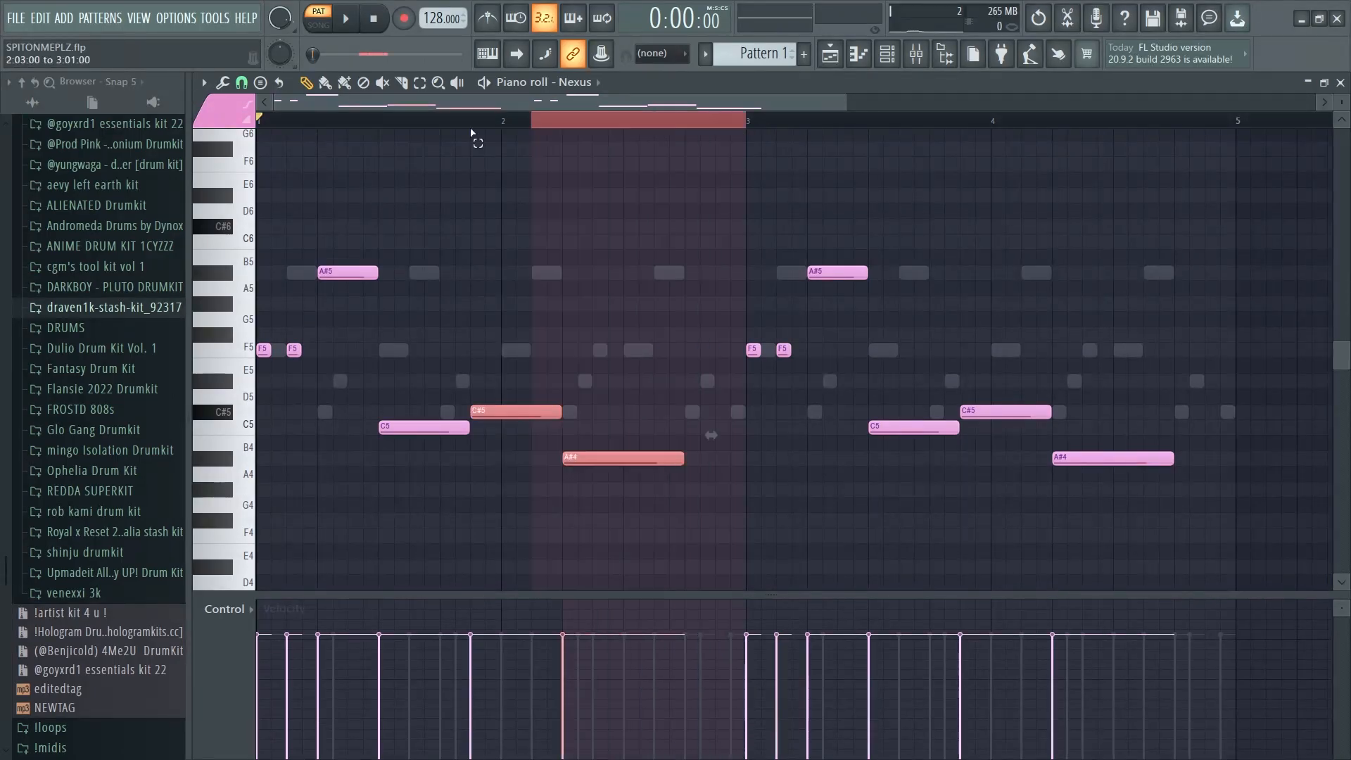
drag(471, 132, 932, 162)
Clone the Nexus channel in the channel rack.
key(F7)
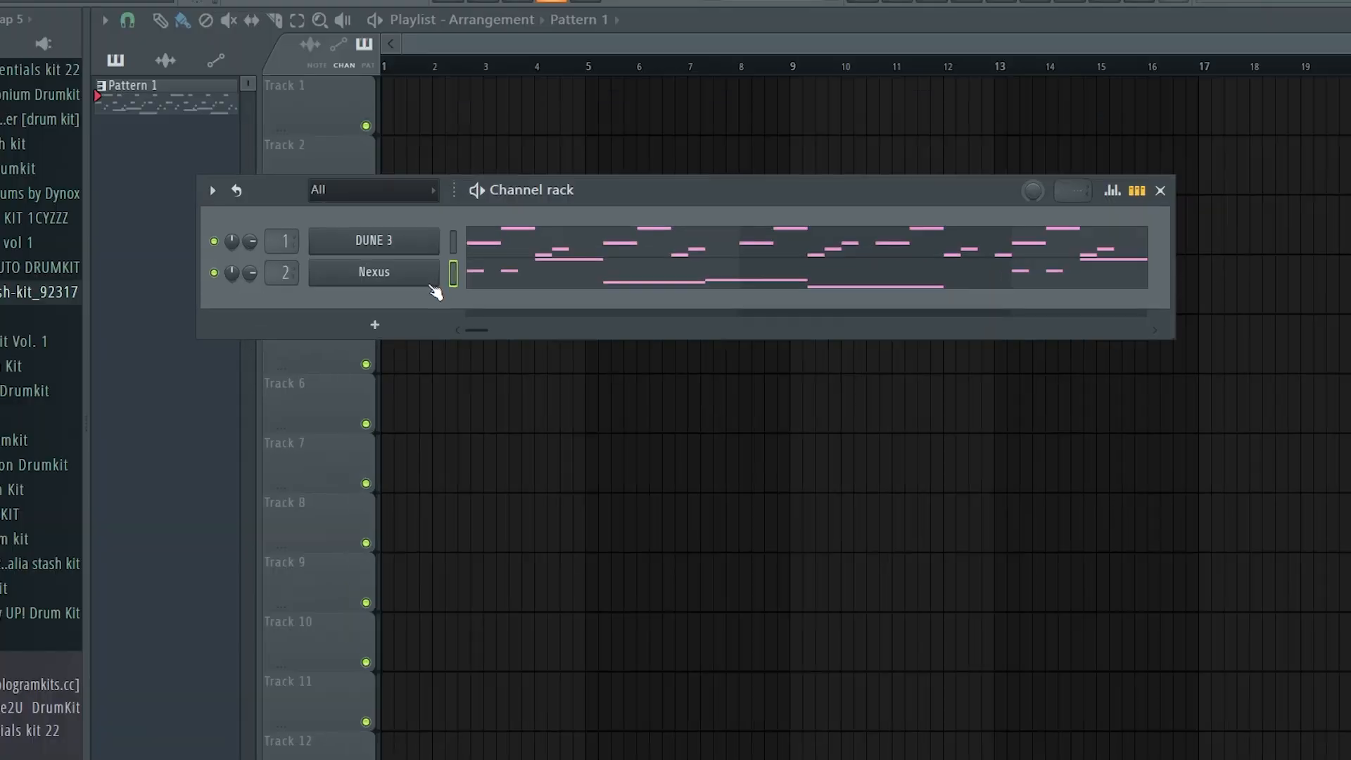
right_click(461, 298)
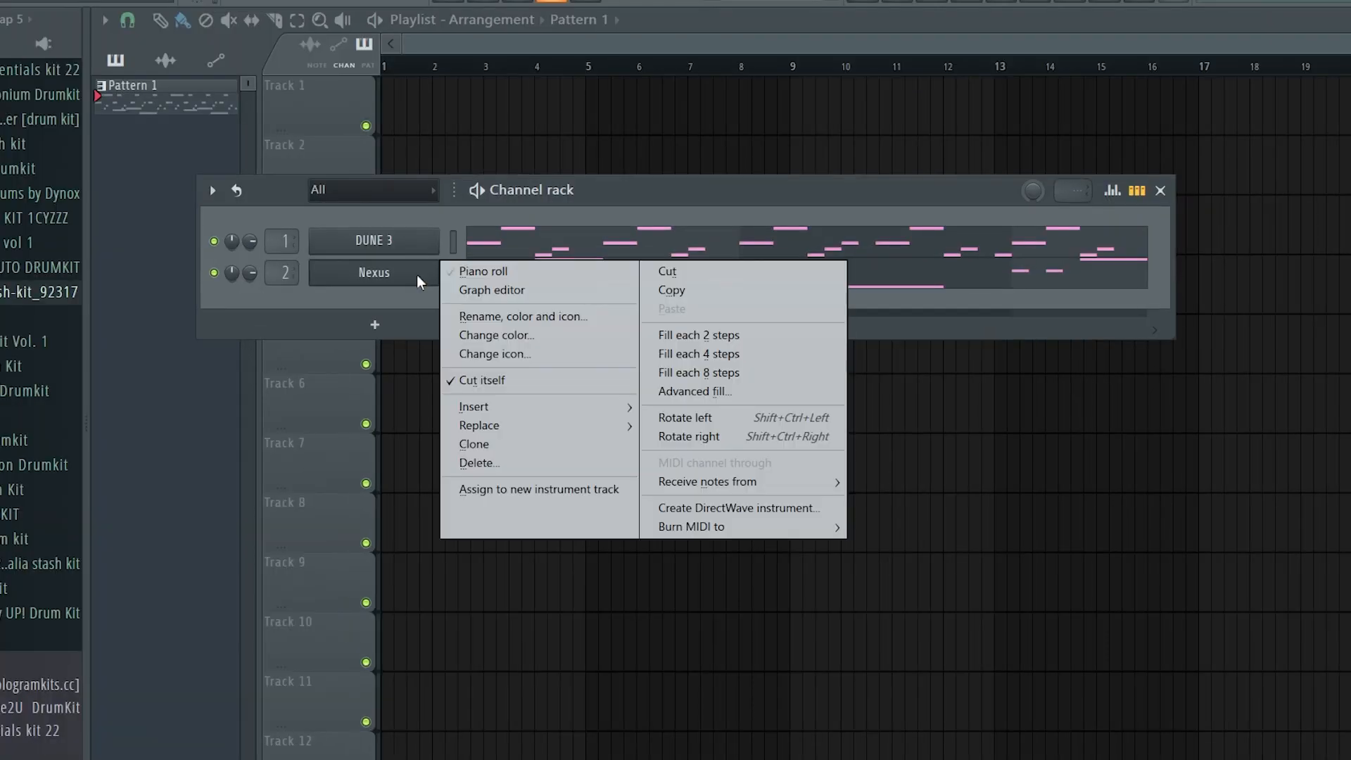
click(474, 445)
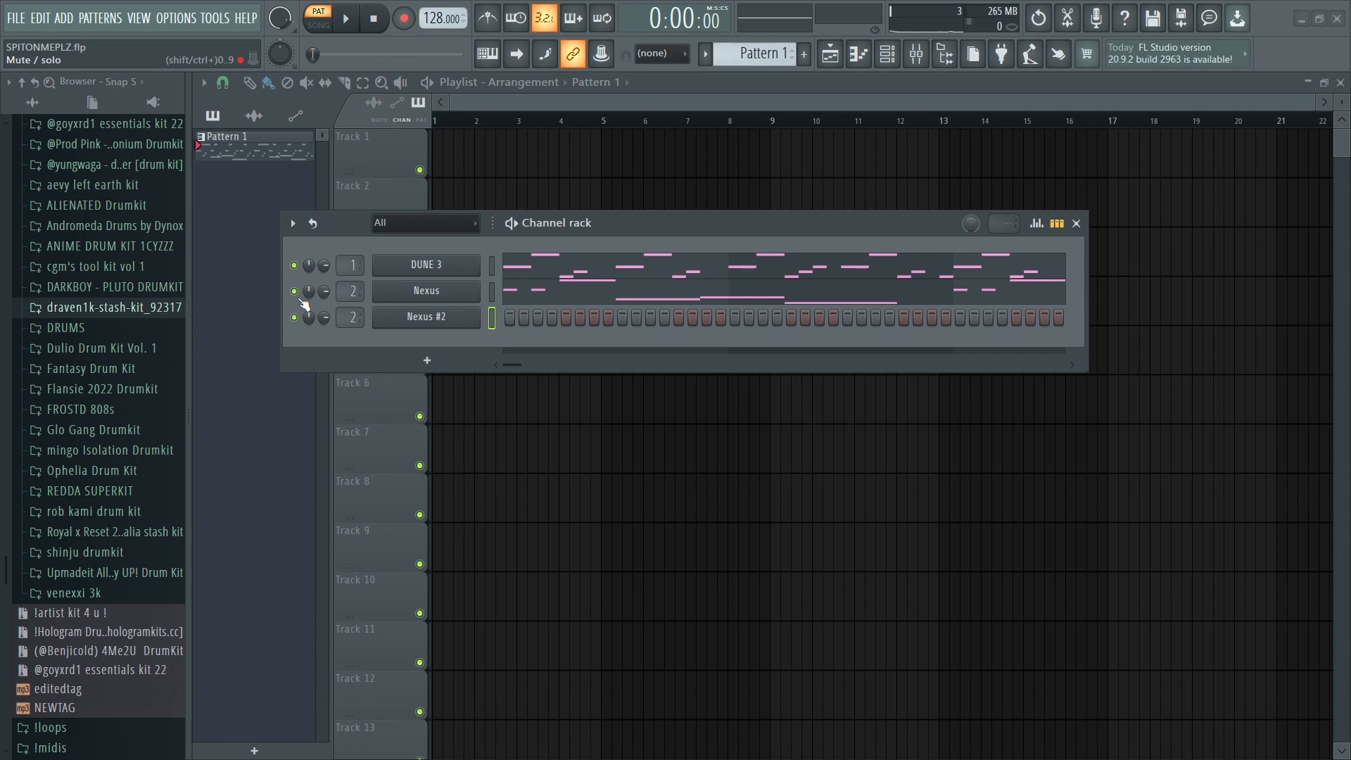
Set the piano roll snap for Nexus #2 to 1/4 step and place a short F5 note on step 5 of bar 1.
key(F7)
click(244, 84)
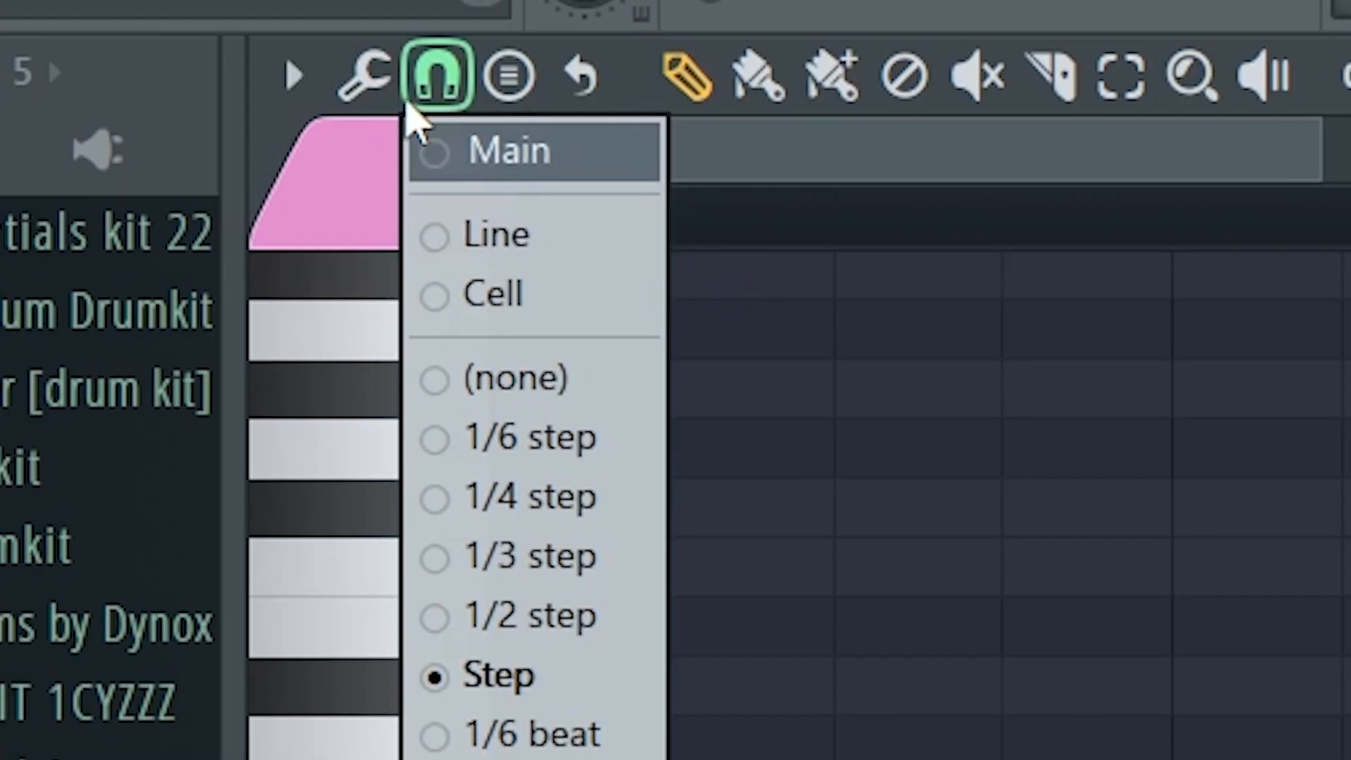
click(553, 521)
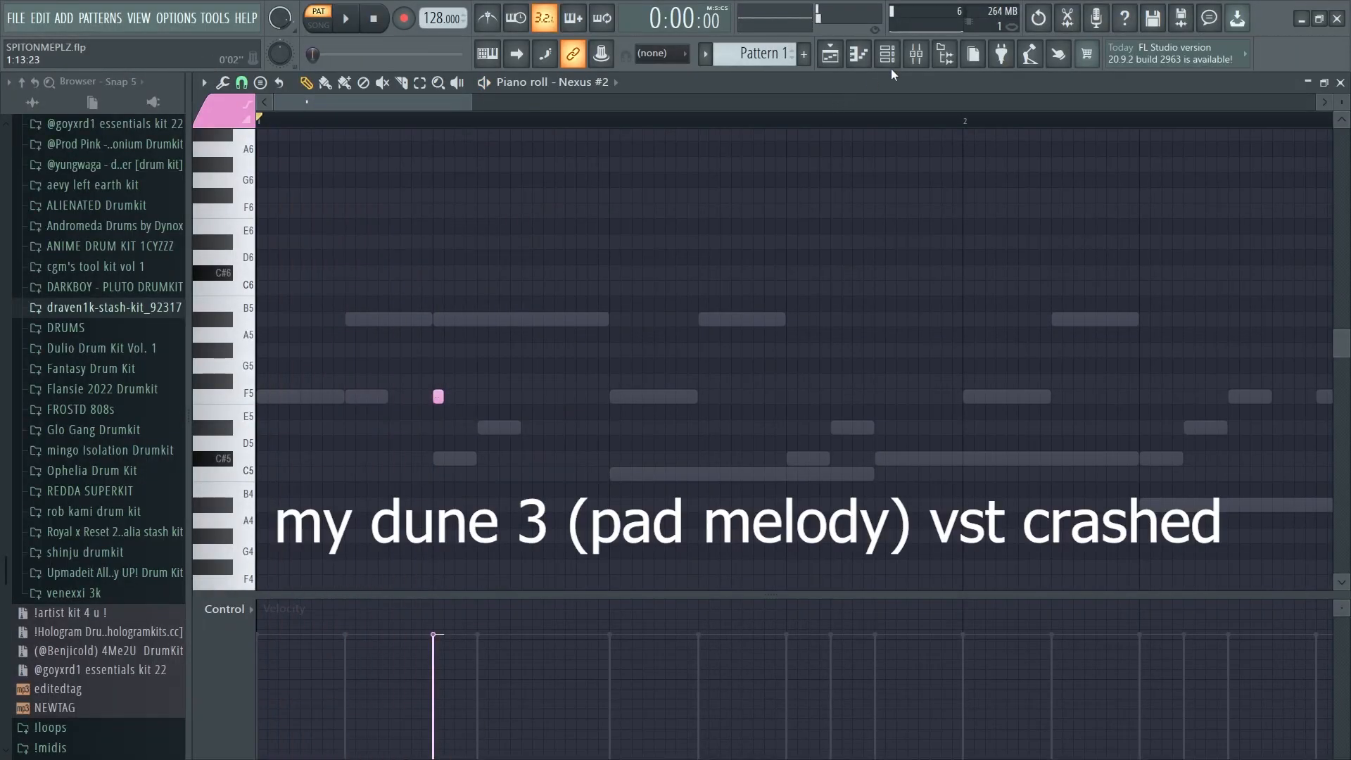
click(1340, 82)
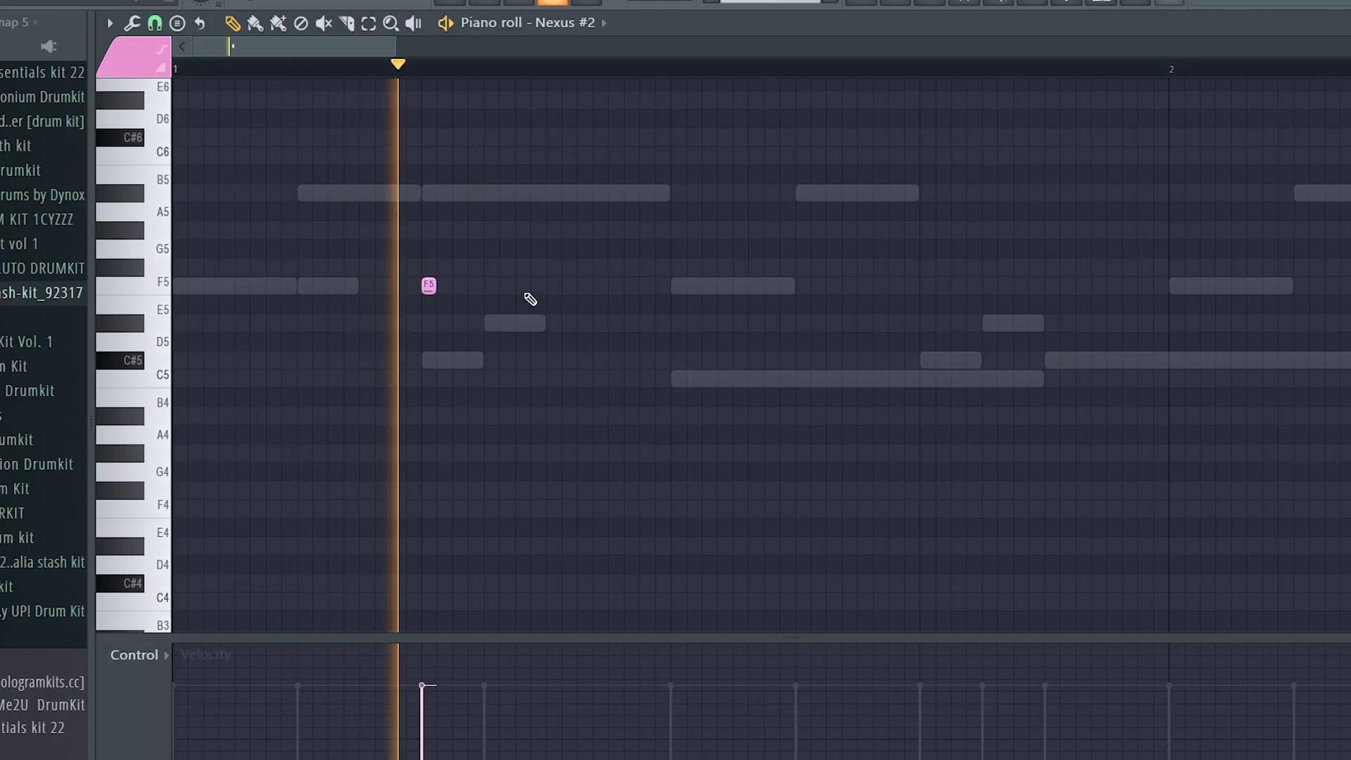
Draw short C5 notes on steps 7, 9 and 11 of bar 1, followed by a two-step C#5 note on step 13.
mouse_move(434, 286)
mouse_down()
mouse_move(545, 285)
mouse_move(426, 304)
mouse_up()
click(533, 384)
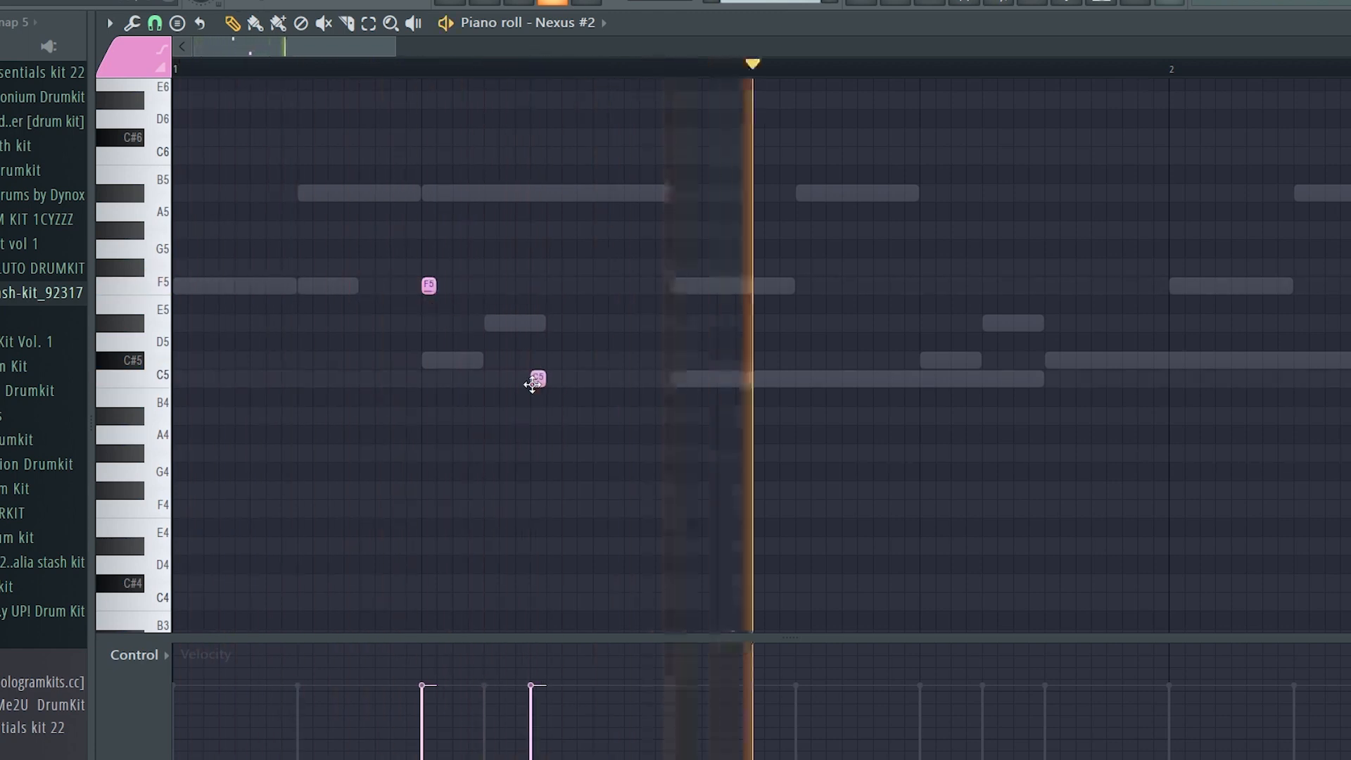
click(676, 380)
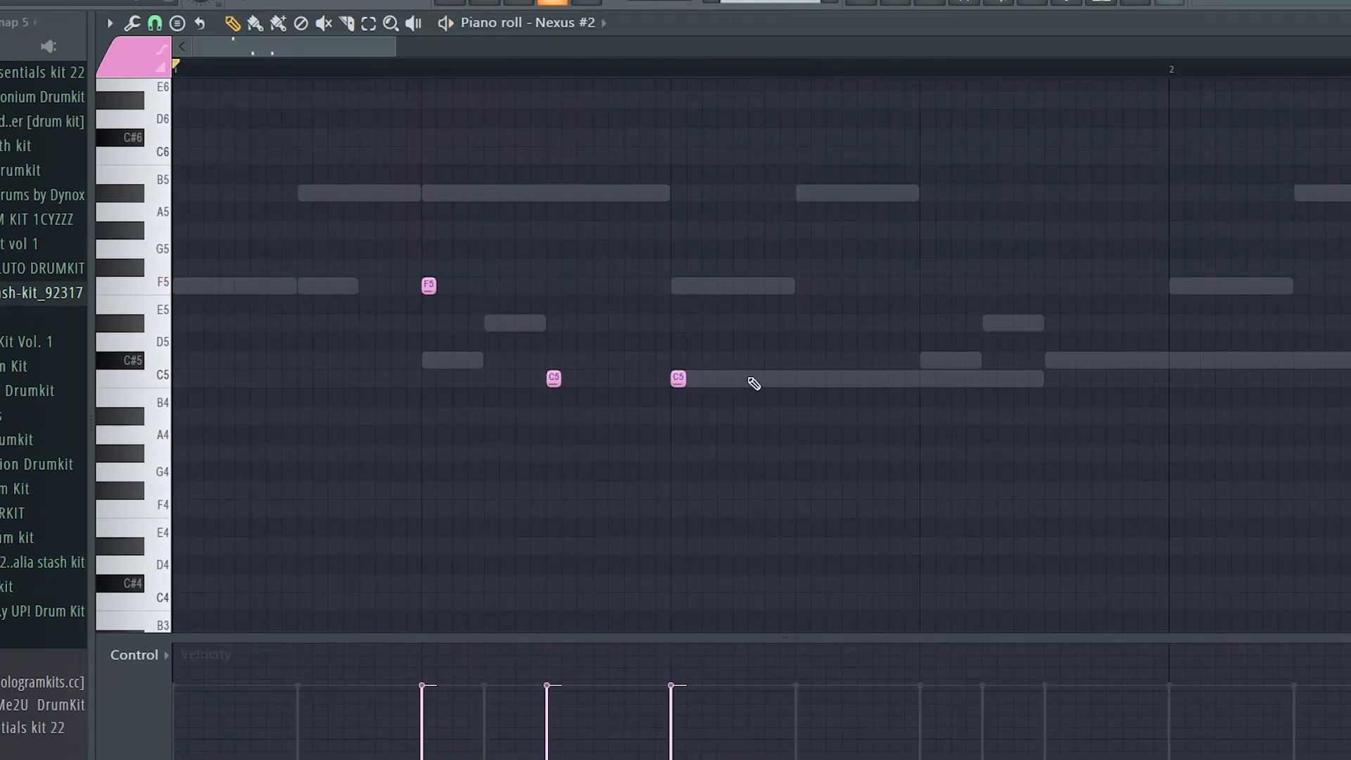
key(space)
click(923, 359)
drag(941, 359, 1043, 357)
key(space)
key(space)
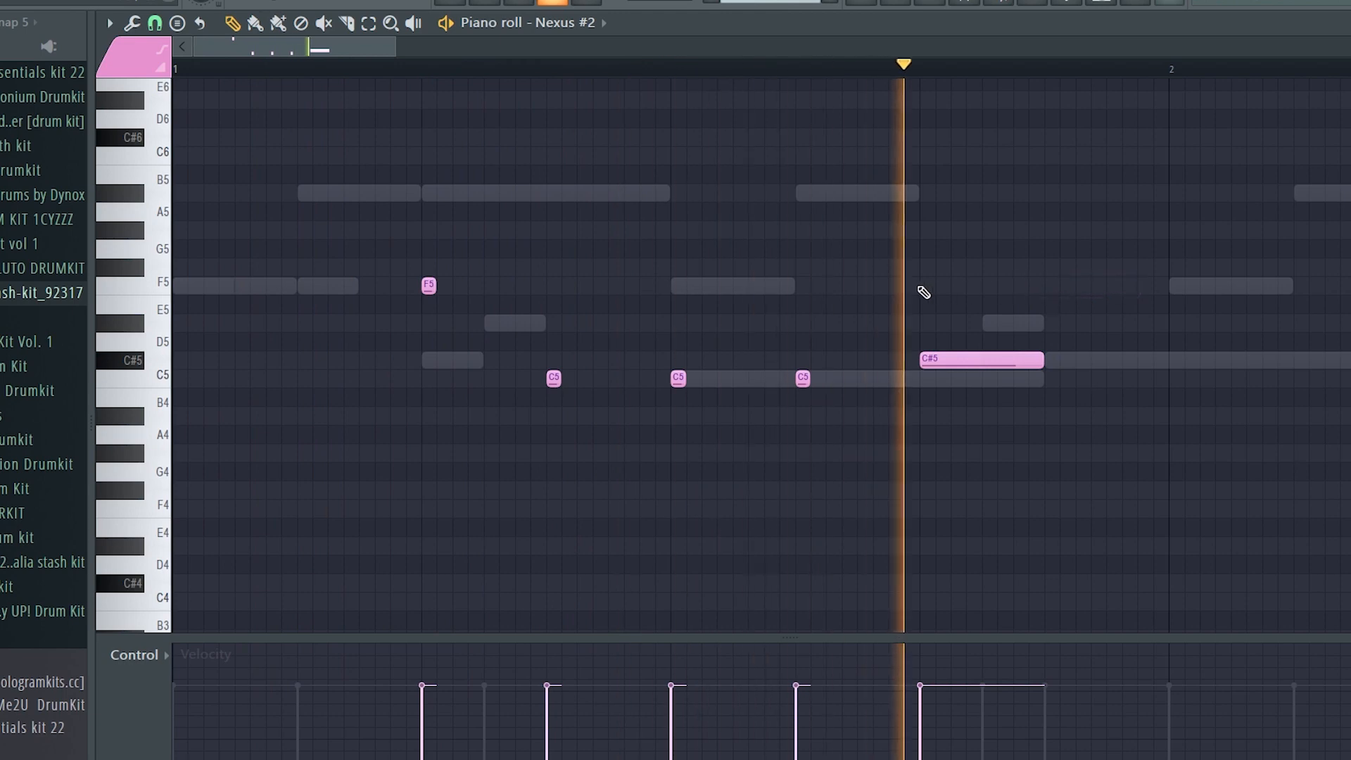
In bar 2, draw short F5, A#5, A#5, F5 and C5 notes two steps apart from step 3, ending with a two-step C#5.
key(space)
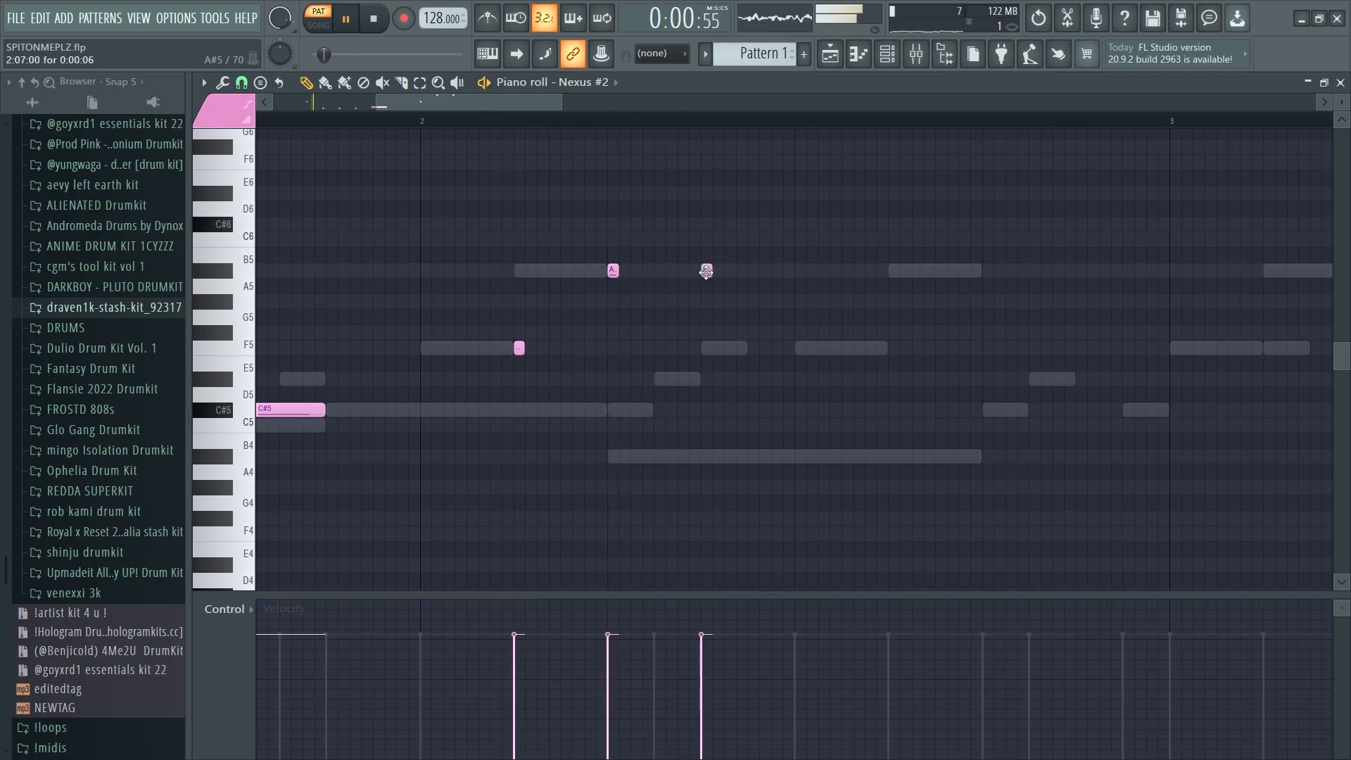
click(800, 347)
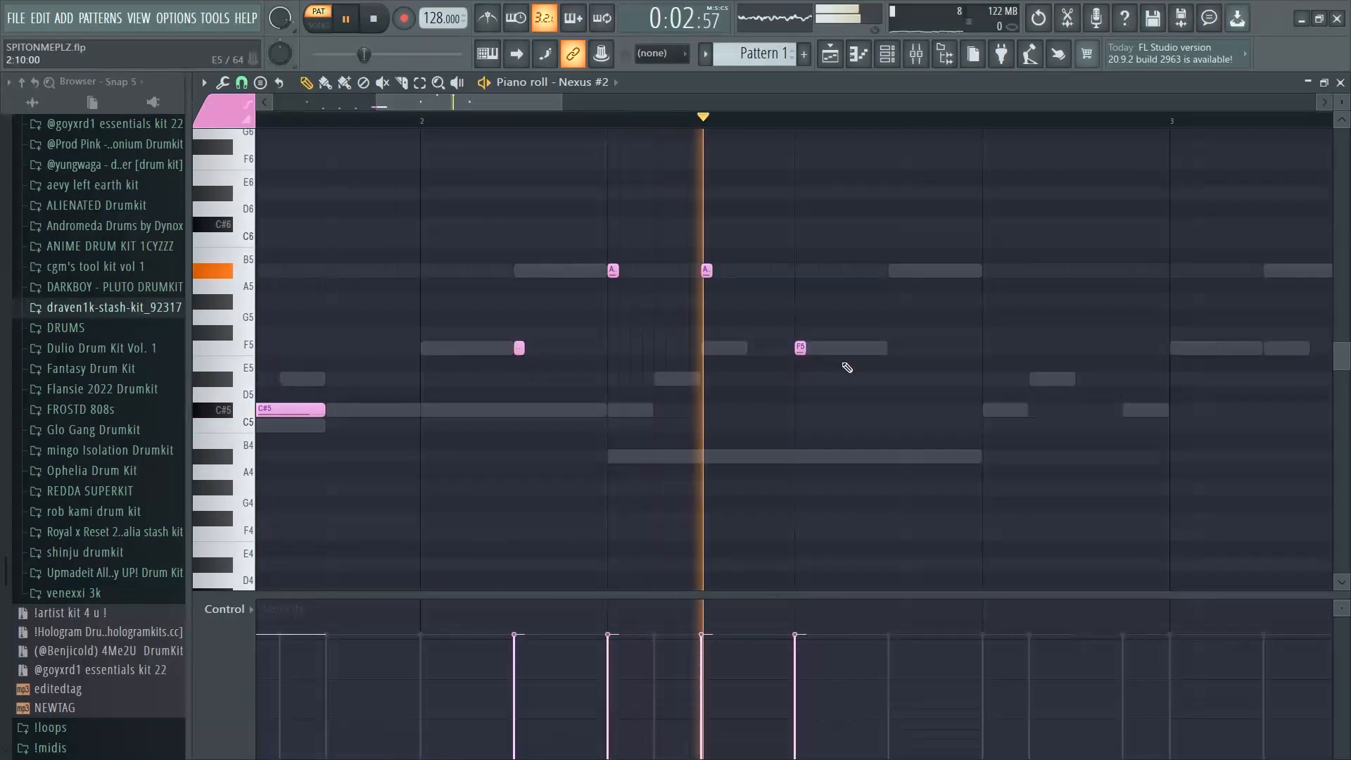
key(space)
click(893, 427)
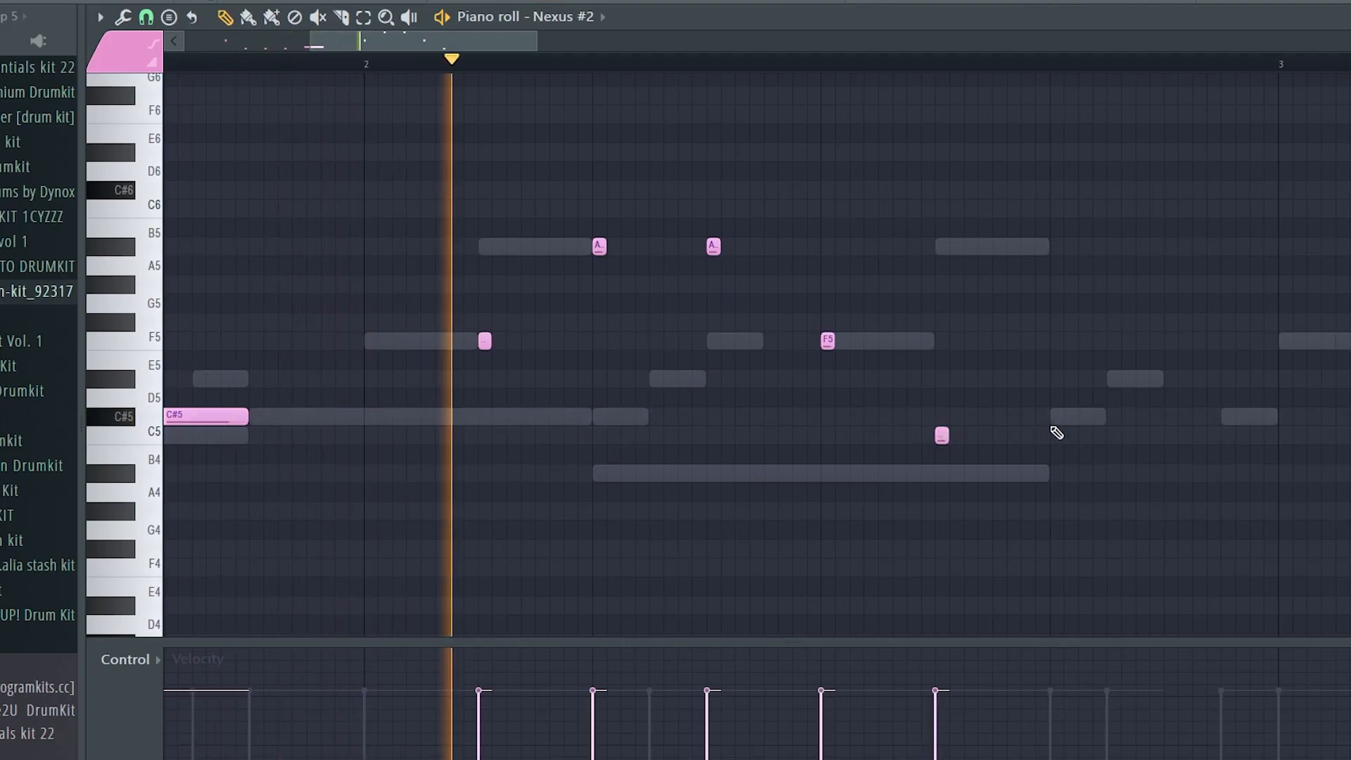
click(987, 409)
drag(1000, 409, 1158, 412)
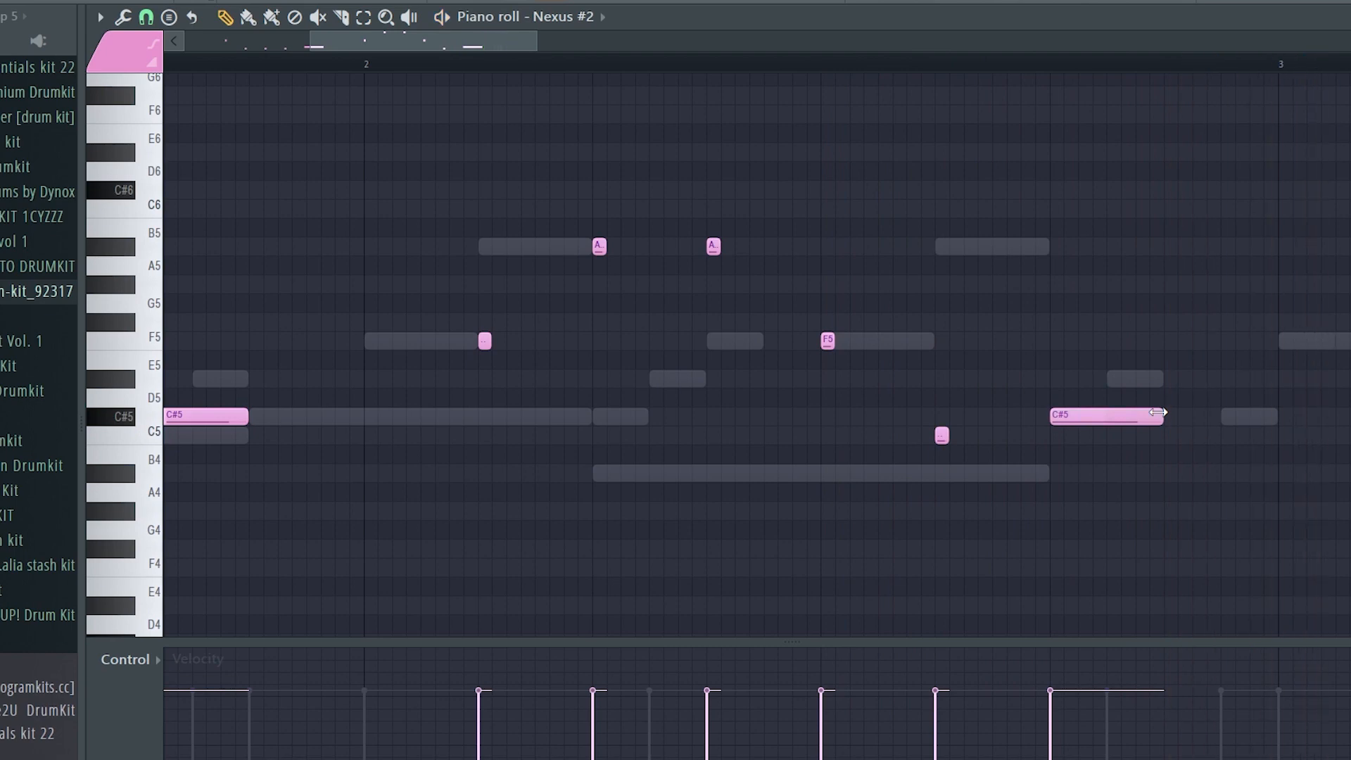
Duplicate the two-bar Nexus #2 melody into bars 3 and 4 and clear the selection.
scroll(882, 307, down, 3)
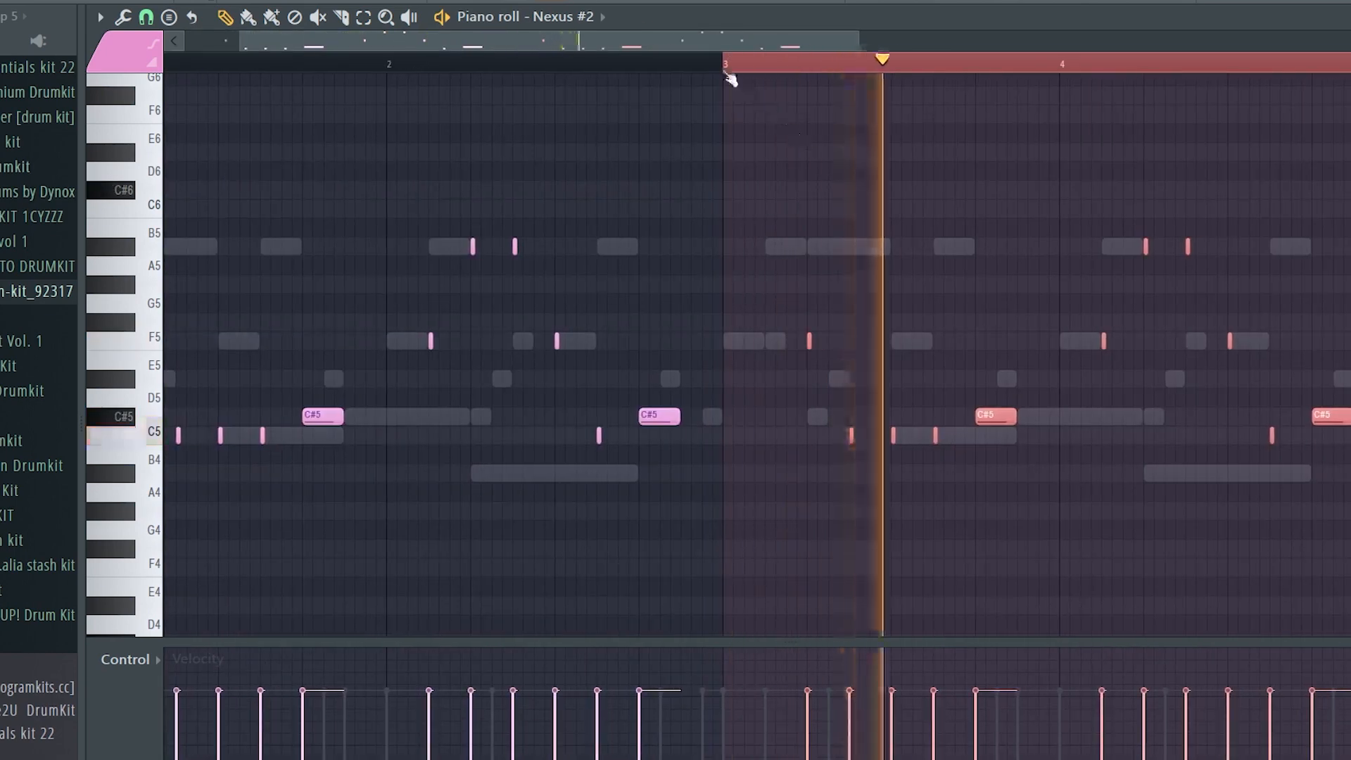
ctrl+click(730, 70)
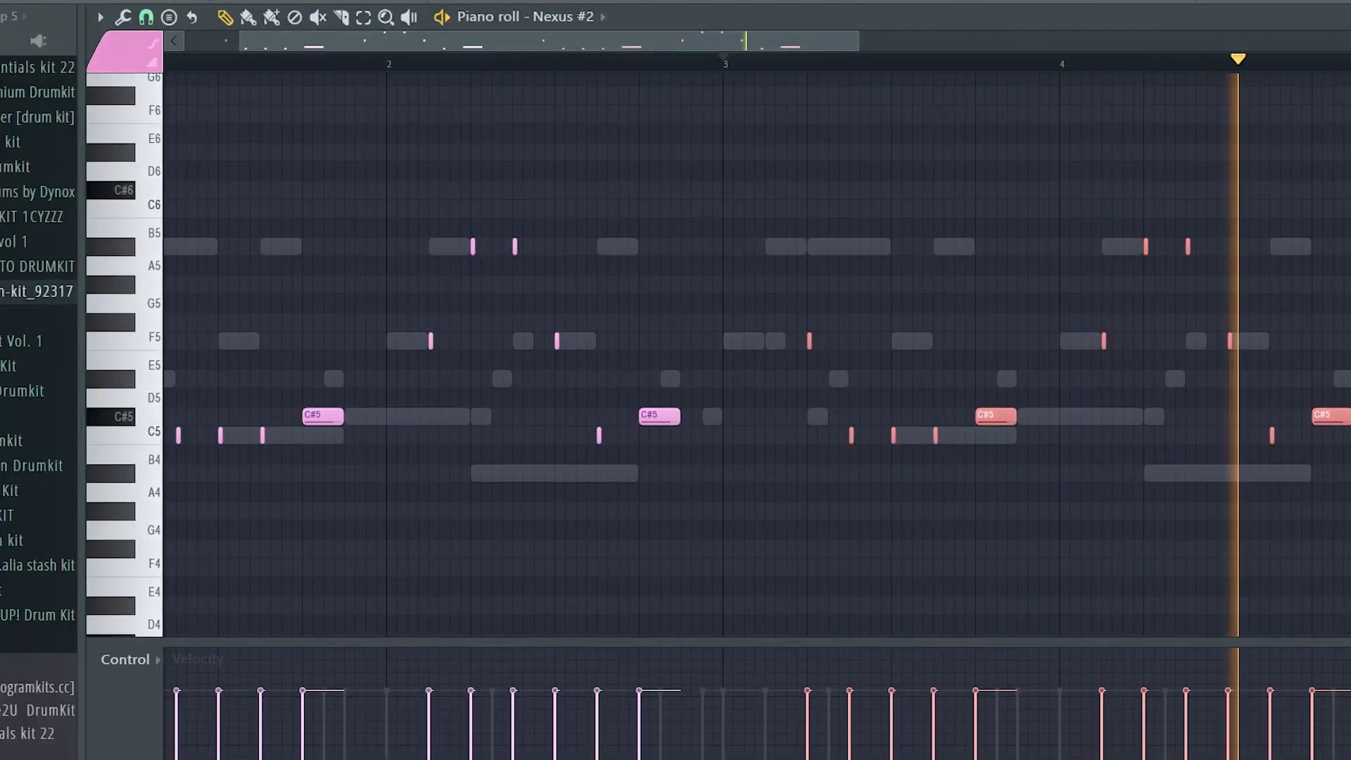
Move band 6 of the parametric EQ on Insert 2 to a higher frequency and a lower gain.
drag(679, 409, 679, 469)
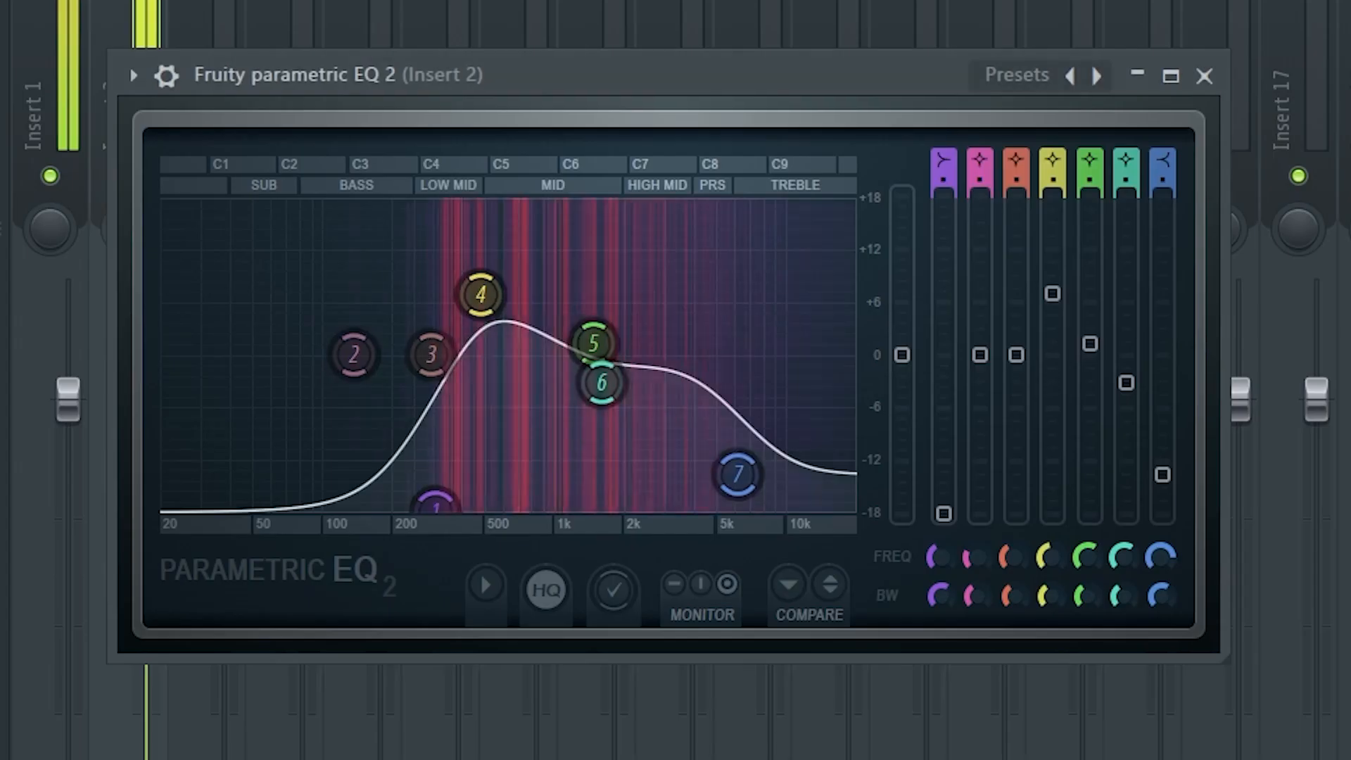
drag(602, 382, 660, 406)
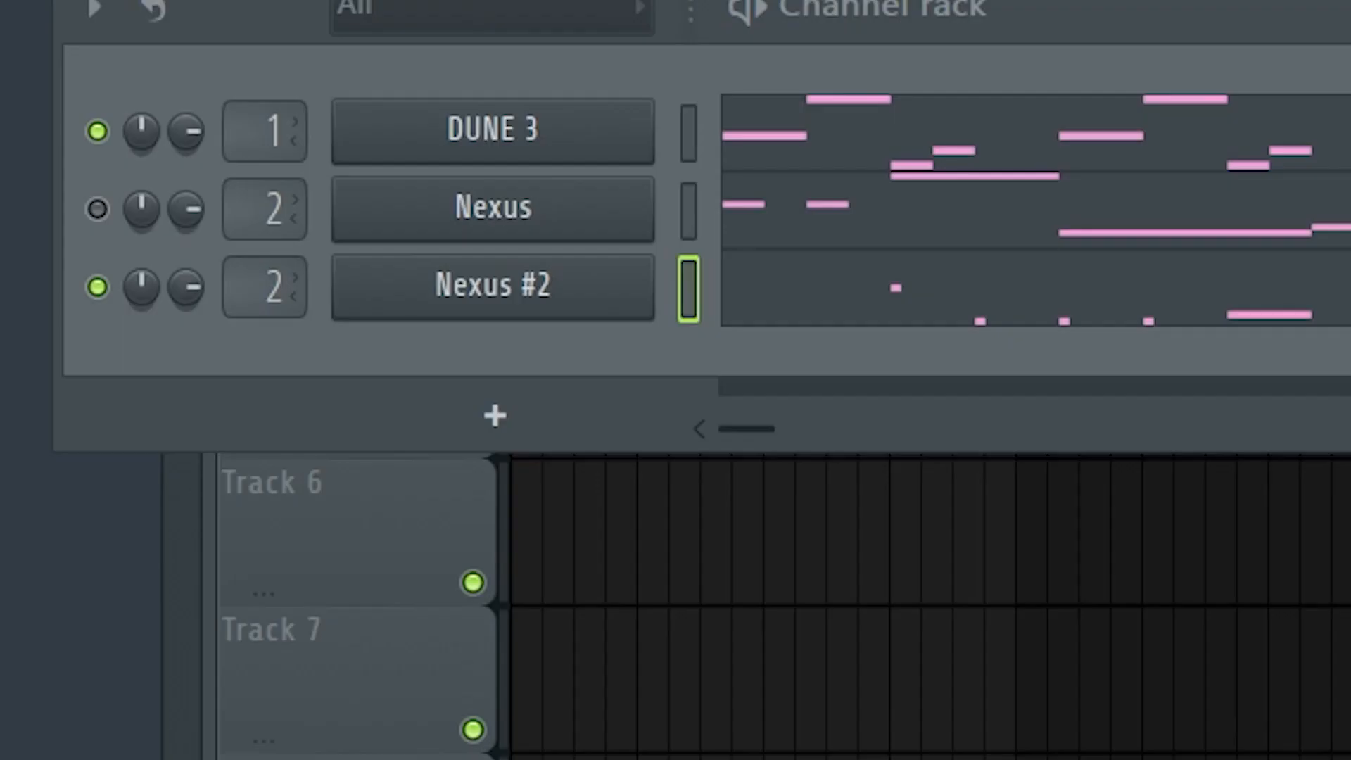
Add the "10. Spinz Bitcrush 808" sample on mixer Insert 10 and load Fruity Soft Clipper in that insert's slot 10.
drag(732, 759, 437, 361)
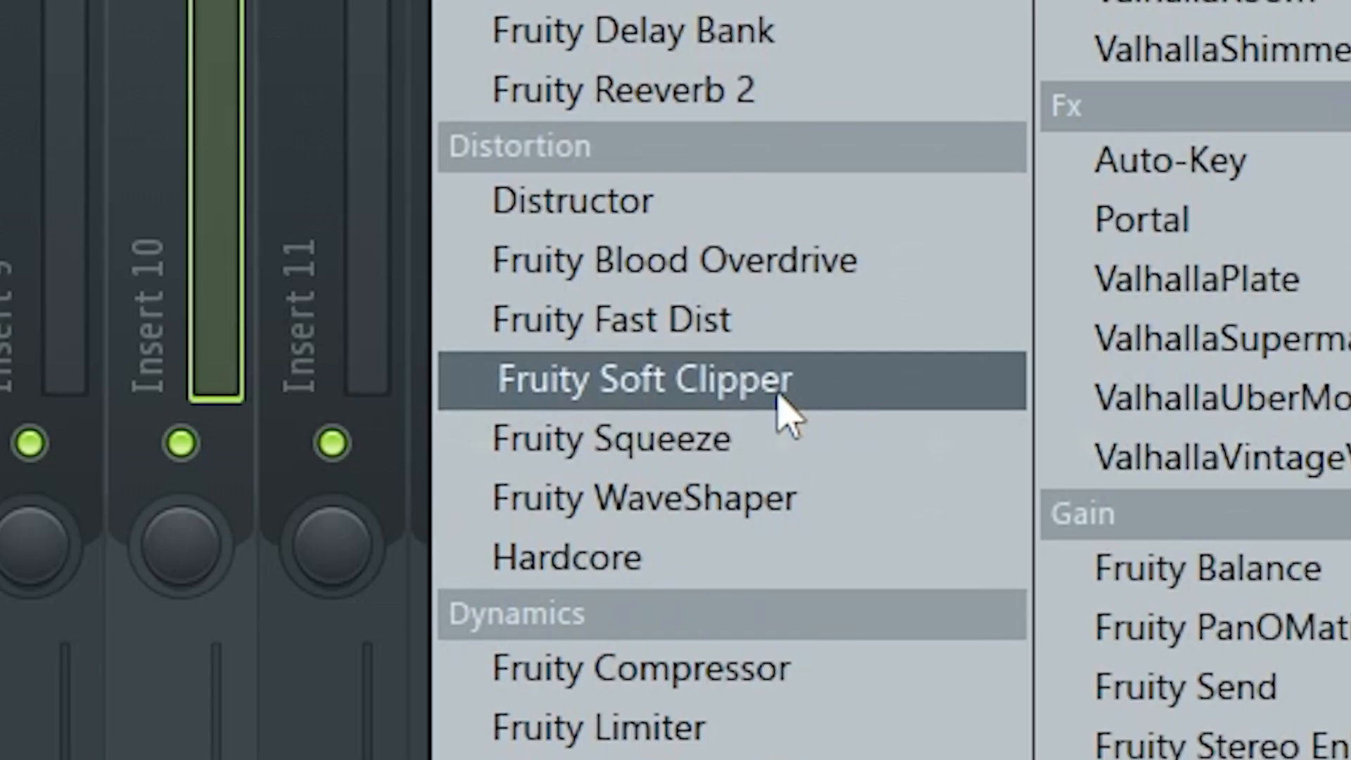
click(785, 414)
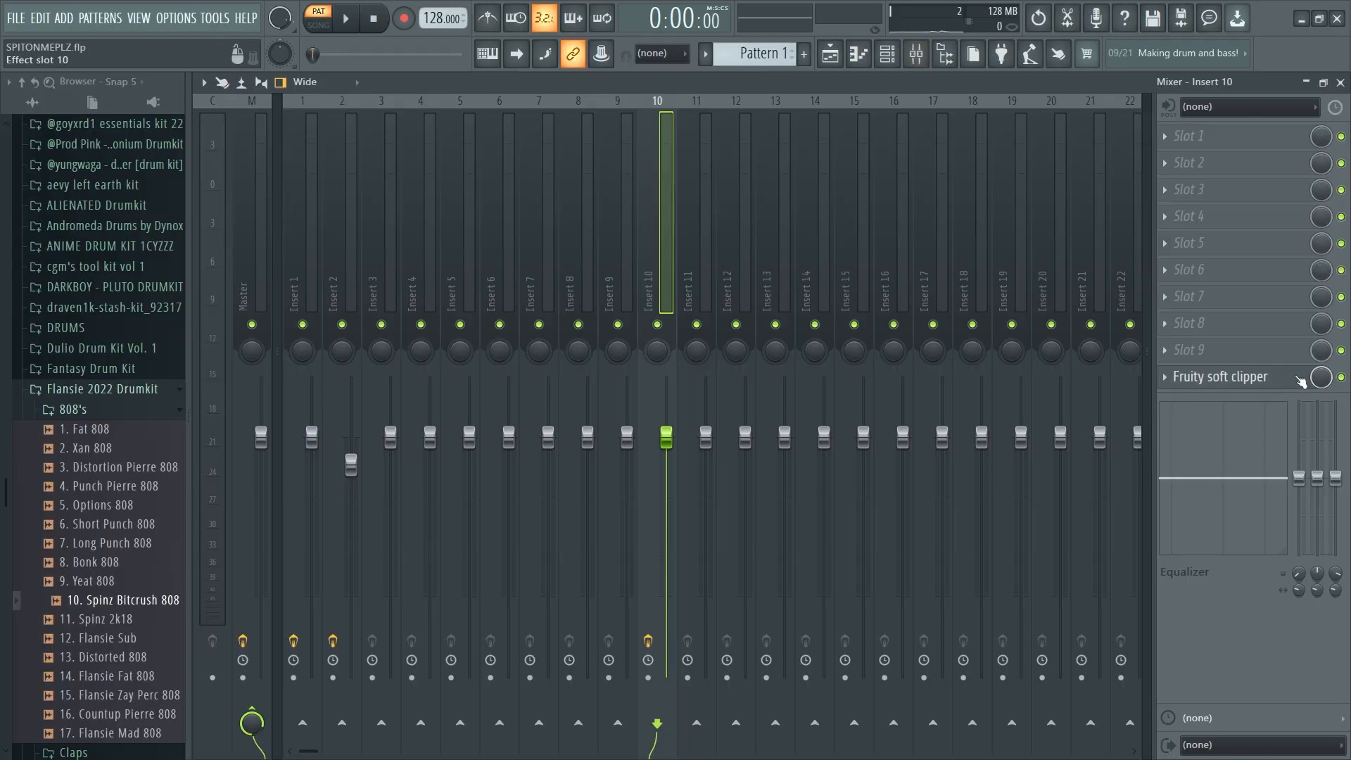
click(1341, 83)
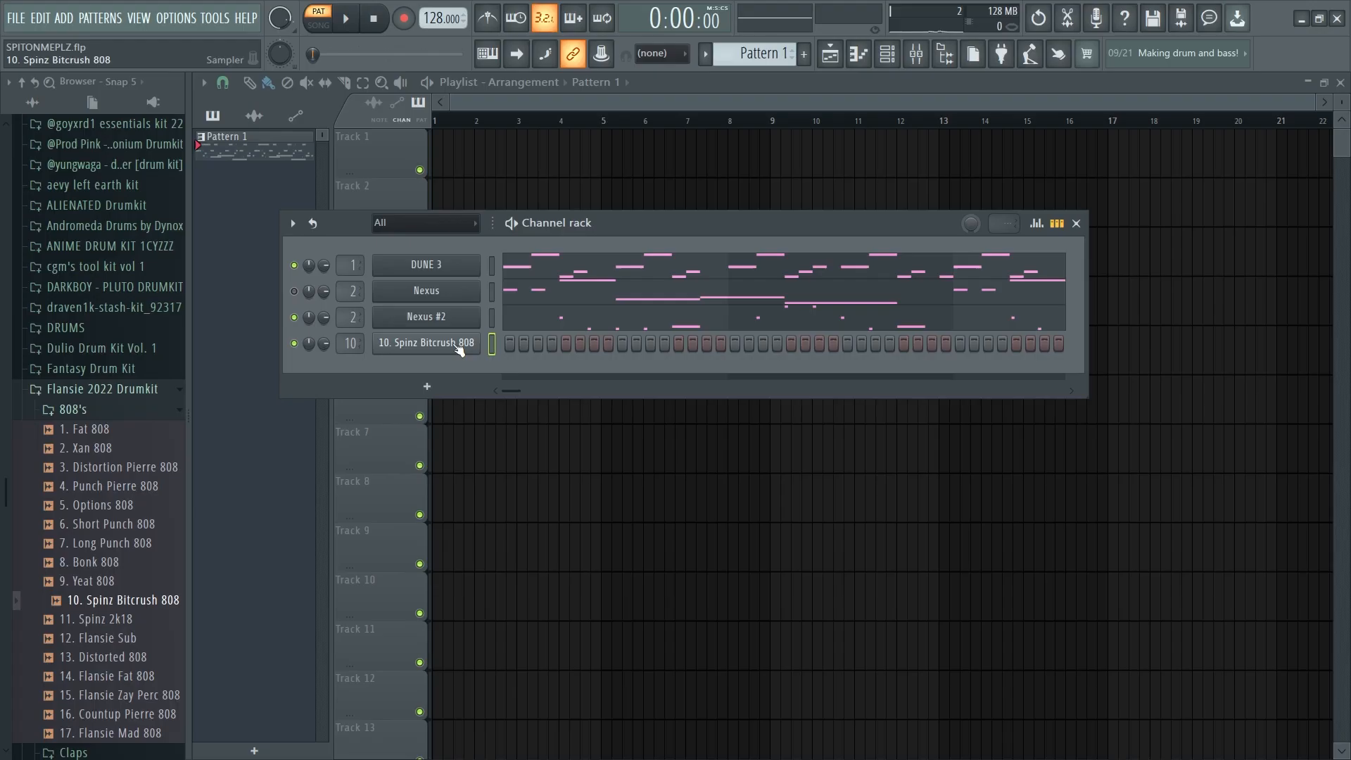
Set the 808's volume envelope to zero attack, full hold, zero decay and 0% sustain, and make the channel cut itself.
click(205, 310)
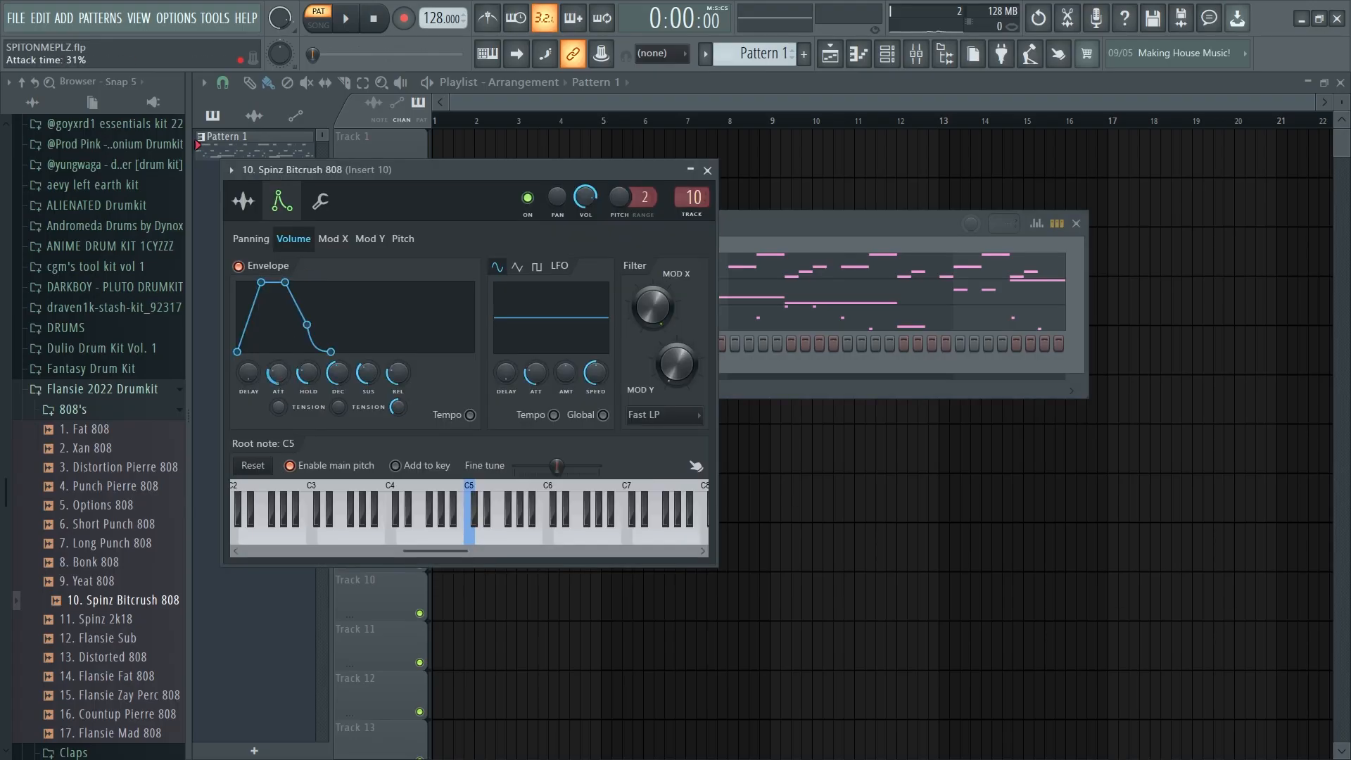
drag(277, 373, 277, 411)
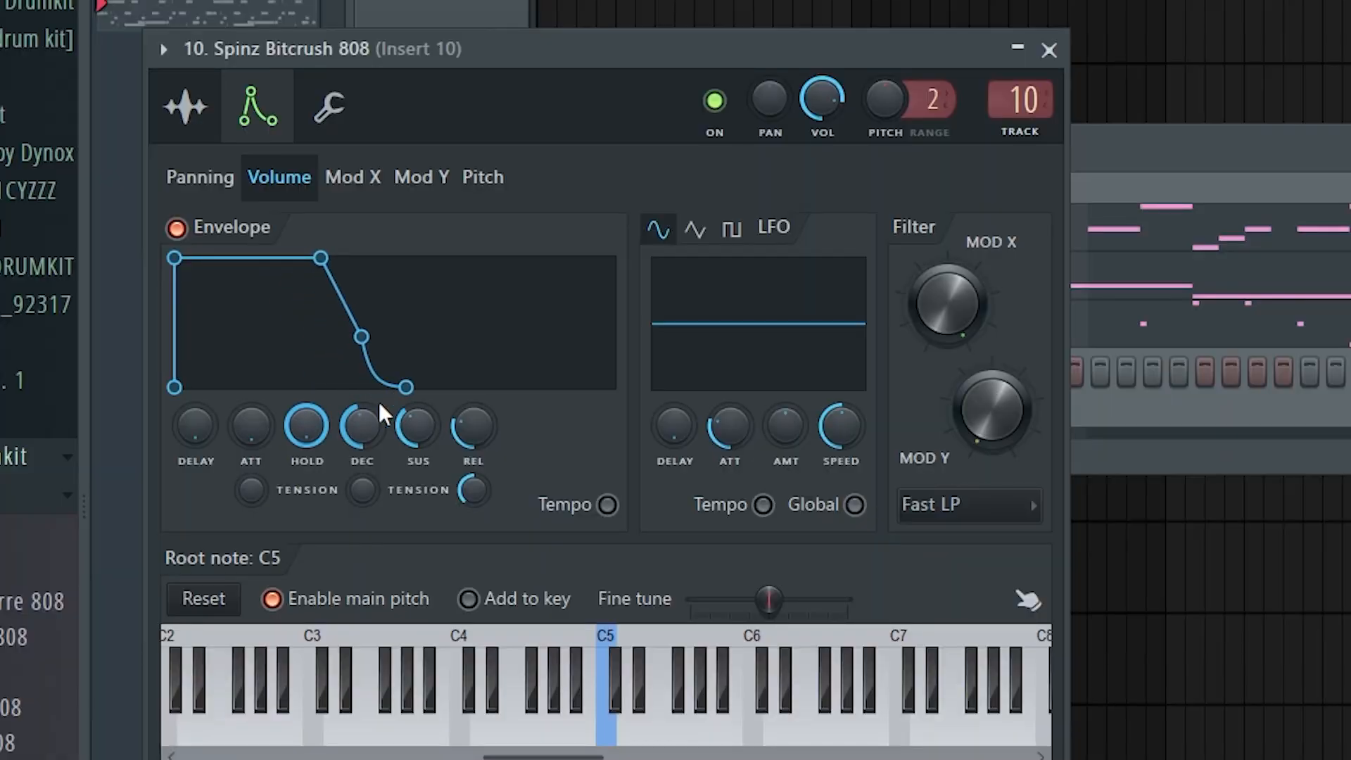
drag(379, 402, 378, 451)
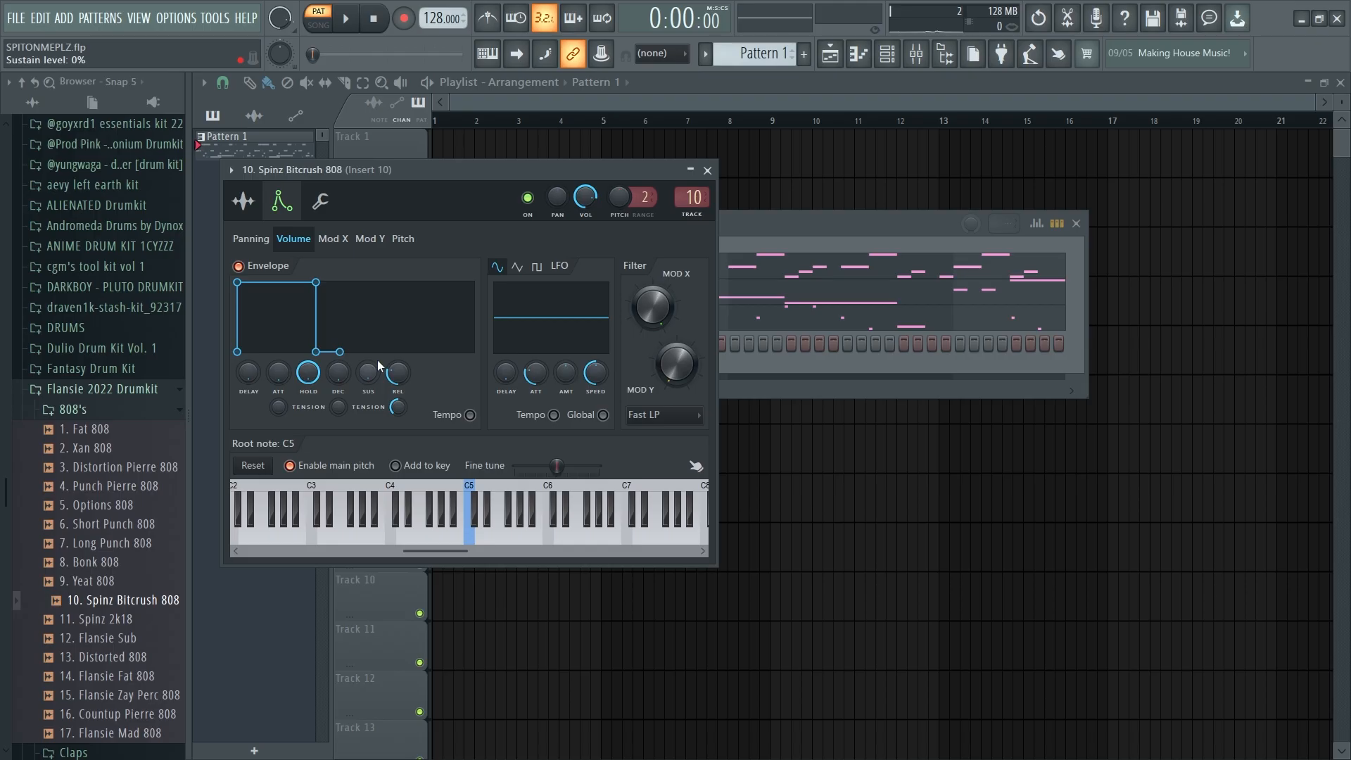
click(320, 201)
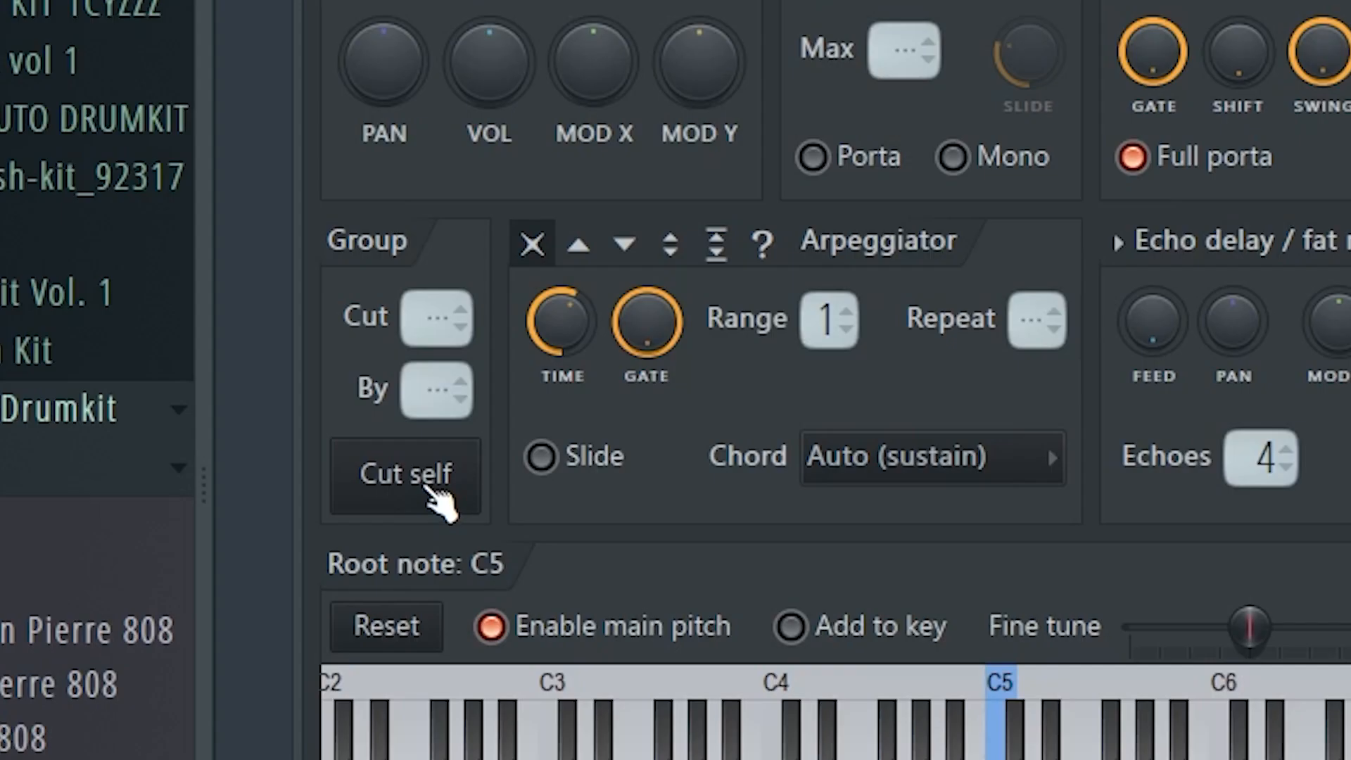
In the 808's piano roll, fill bar 1 with two consecutive A#5 notes lasting 10 and 6 steps.
right_click(522, 342)
click(556, 347)
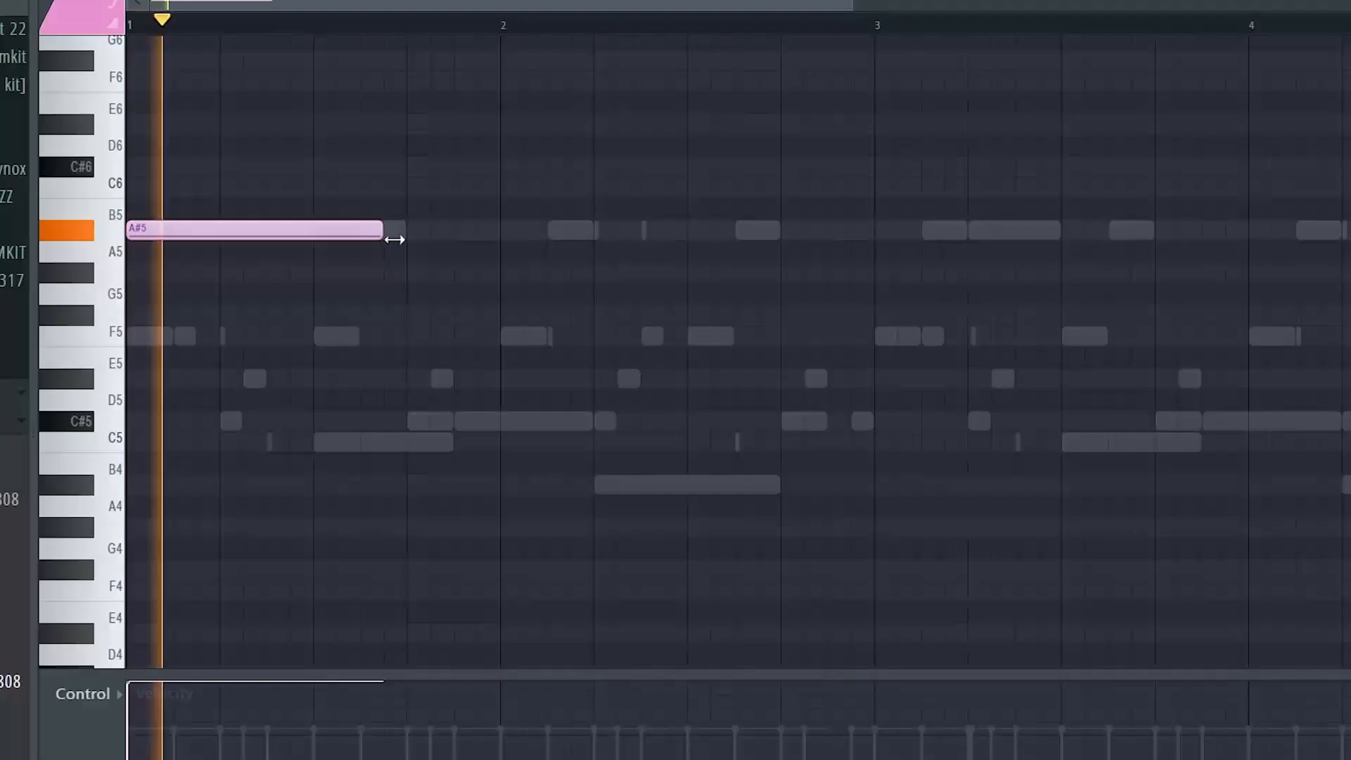
drag(395, 240, 359, 239)
click(415, 238)
right_click(416, 237)
click(373, 231)
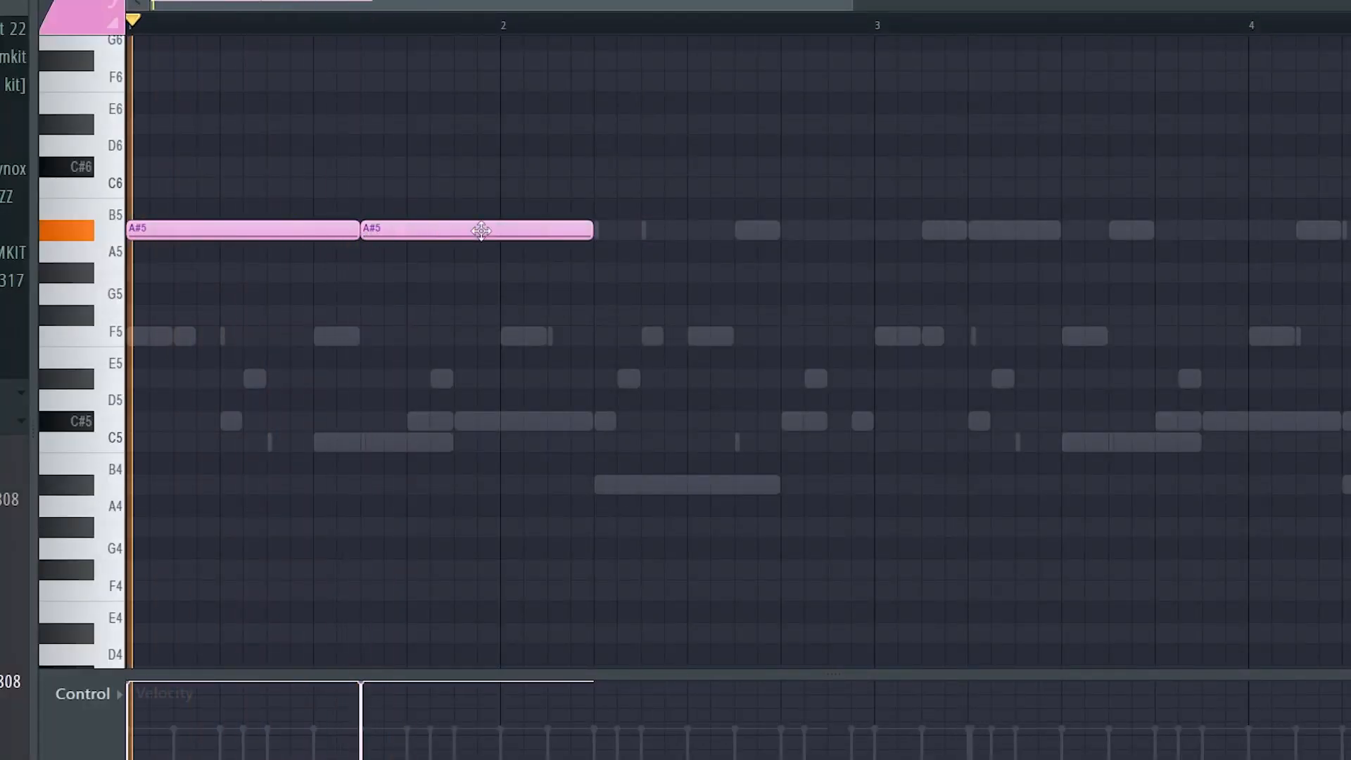
drag(586, 231, 502, 238)
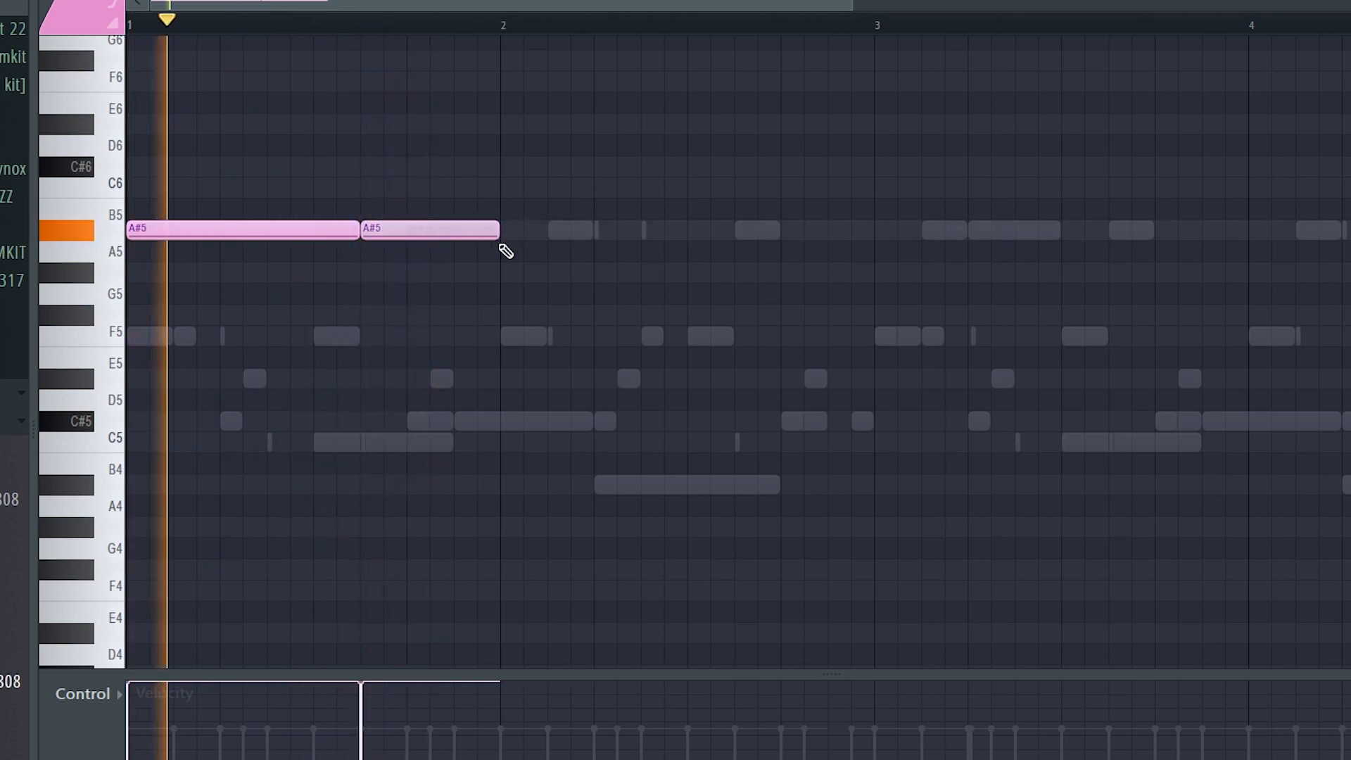
Fill bar 2 of the 808 line with two 6-step F#5 notes followed by a 4-step F5 note.
click(505, 335)
drag(505, 335, 525, 295)
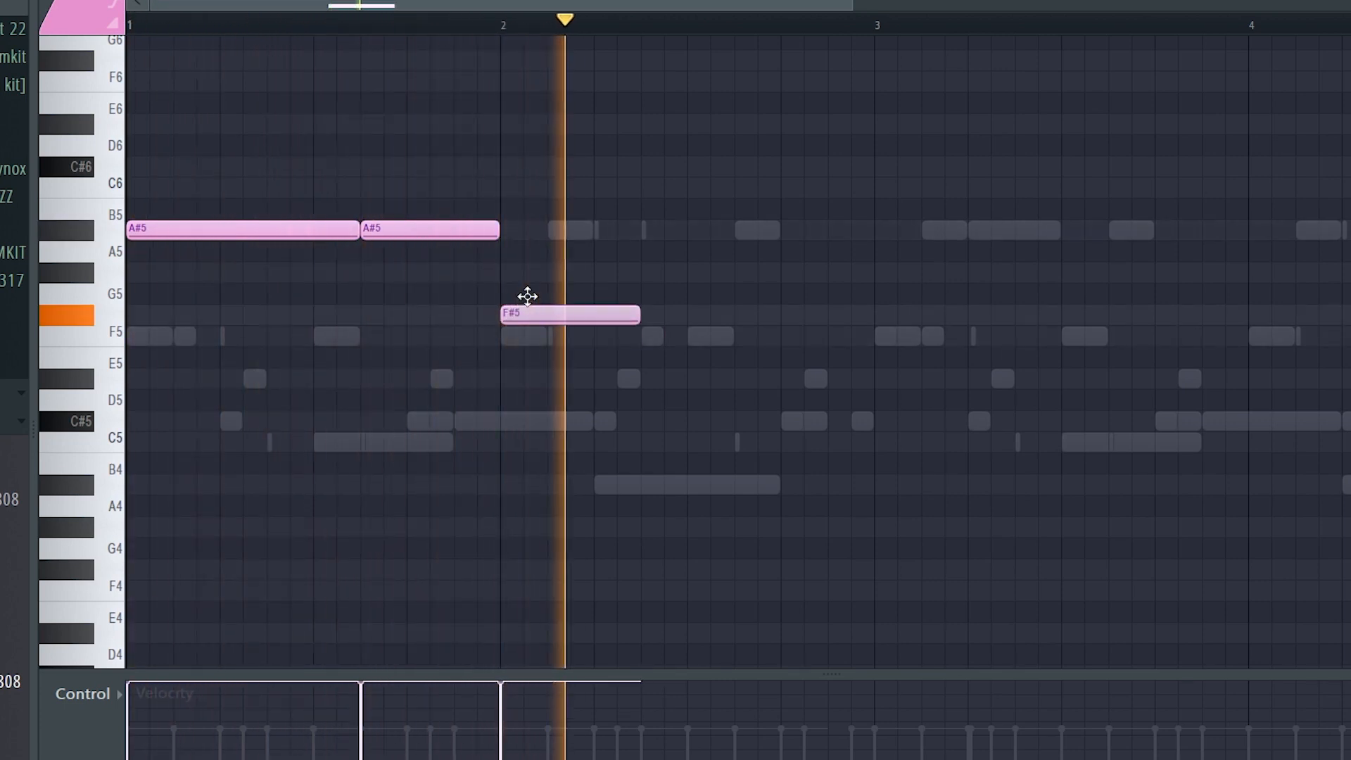
click(654, 317)
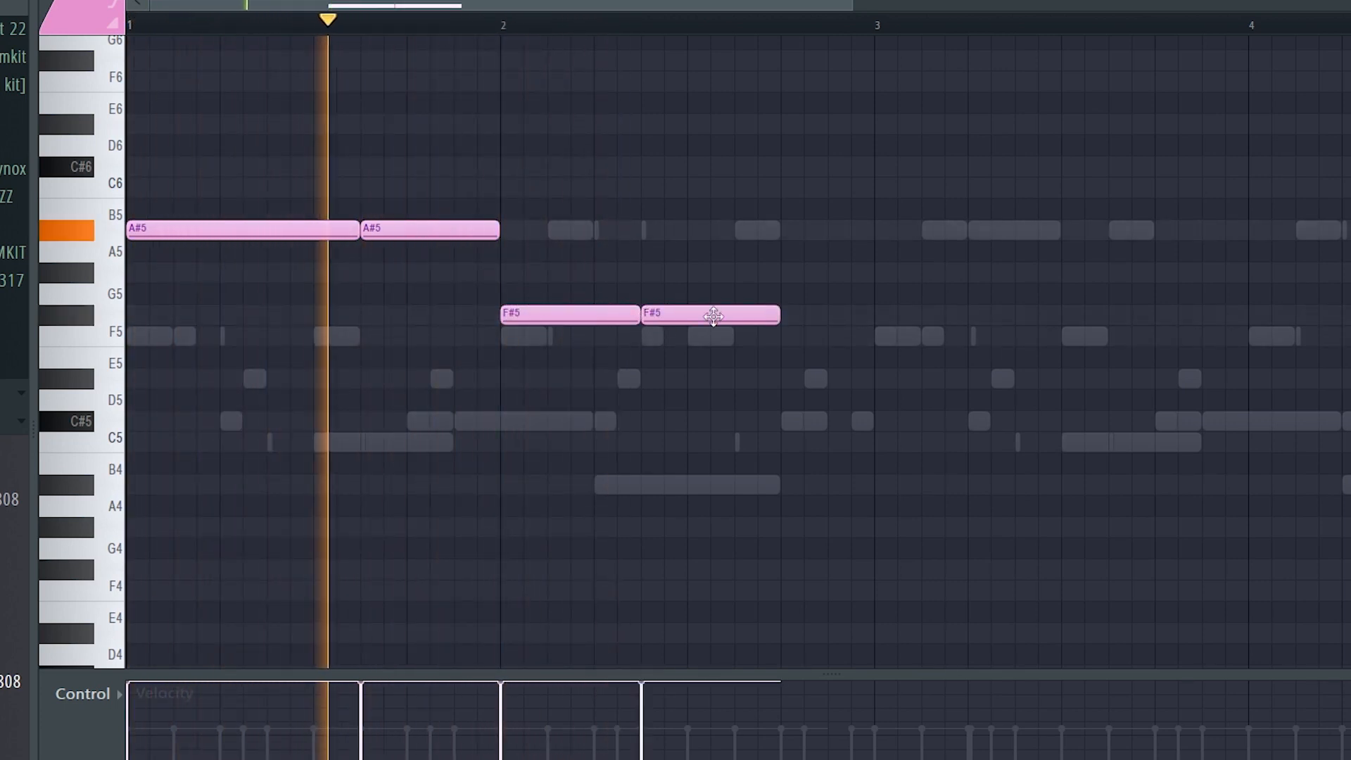
click(782, 336)
click(893, 253)
right_click(897, 254)
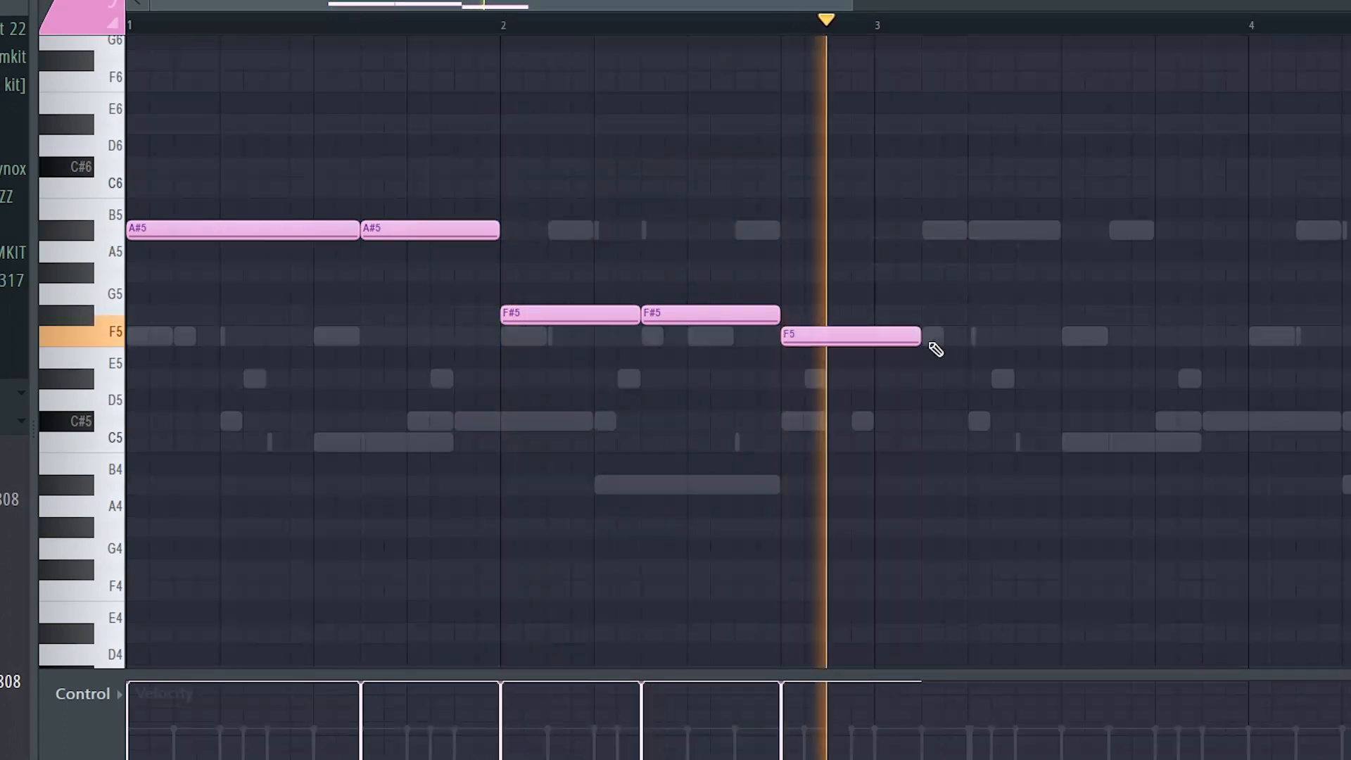
drag(918, 336, 880, 339)
click(901, 315)
right_click(902, 309)
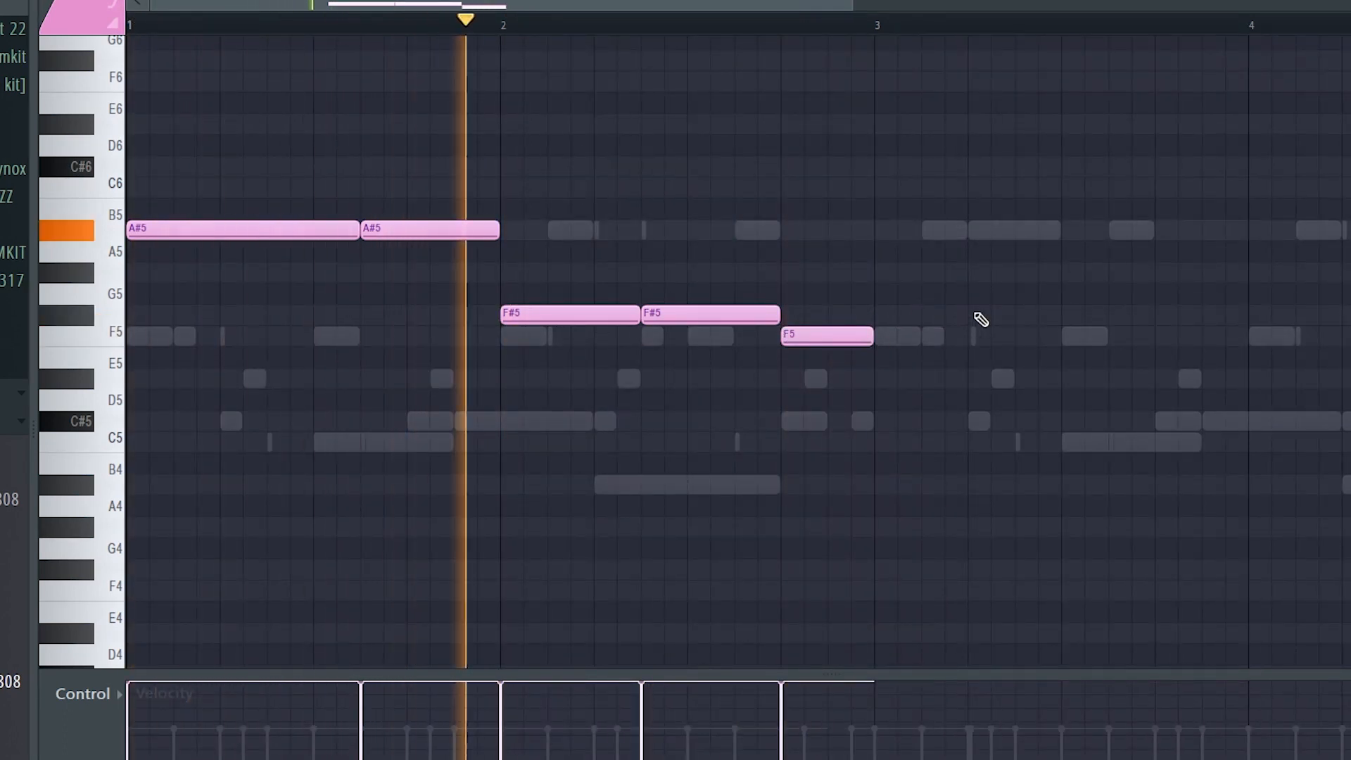
Duplicate the two-bar 808 line into bars 3 and 4.
key(ctrl+b)
scroll(977, 326, right, 2)
scroll(980, 320, down, 2)
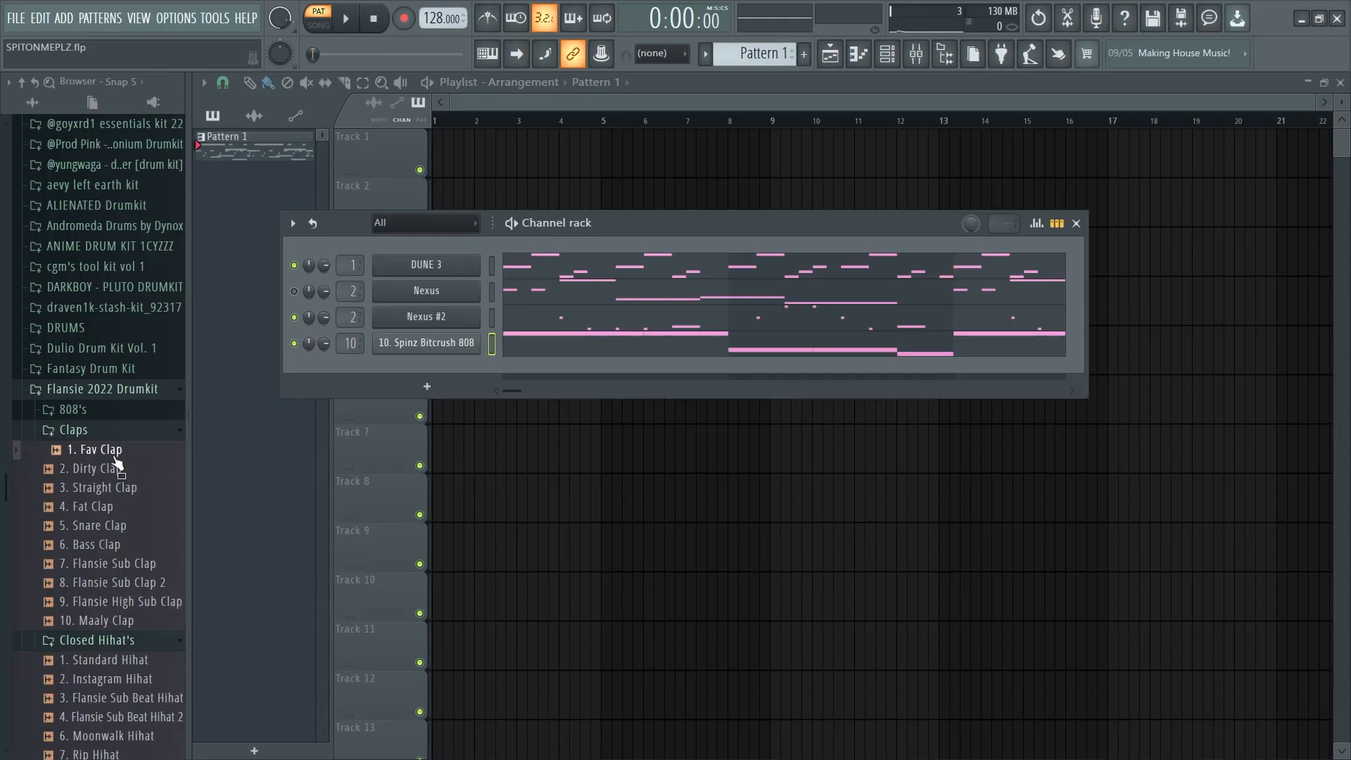
Add the "1. Fav Clap" sample to the channel rack and place a clap on step 9 of each of the four bars.
drag(116, 461, 426, 369)
click(624, 370)
key(space)
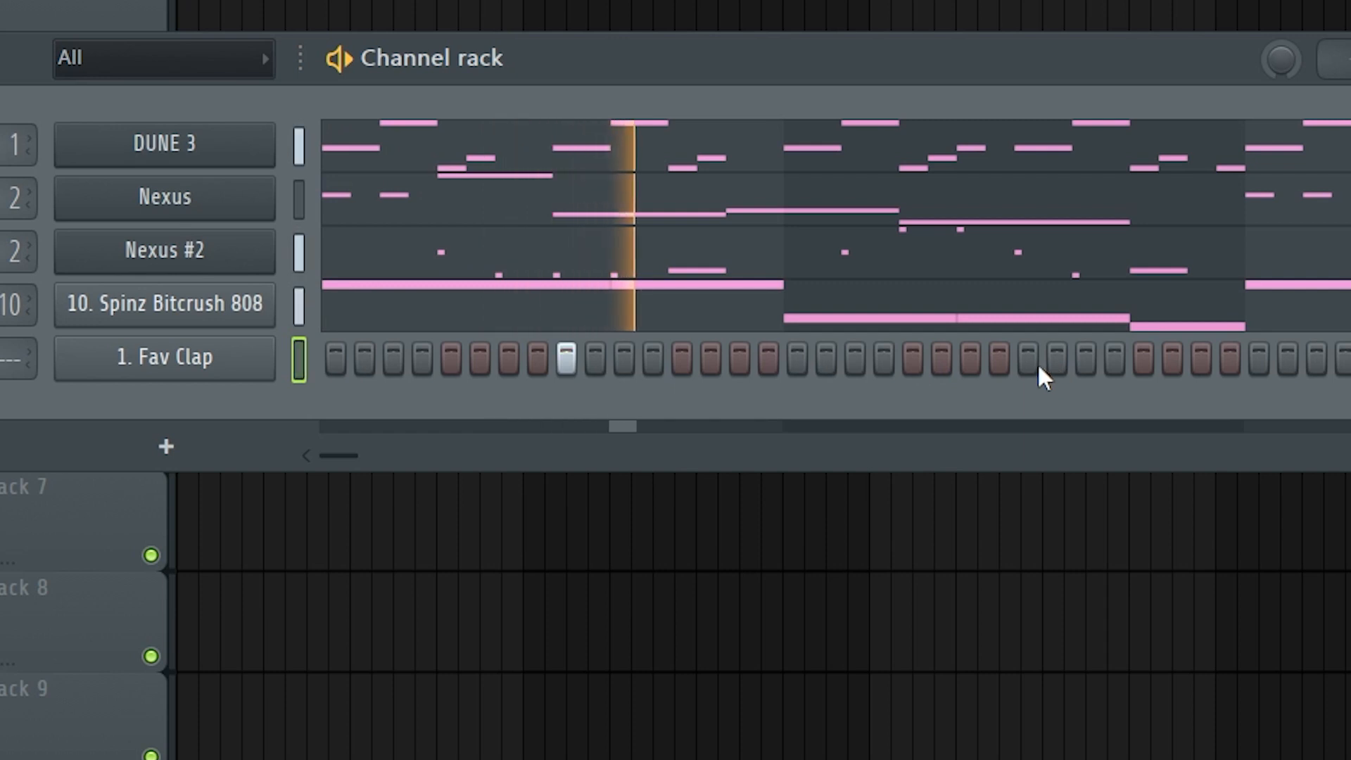
click(1029, 361)
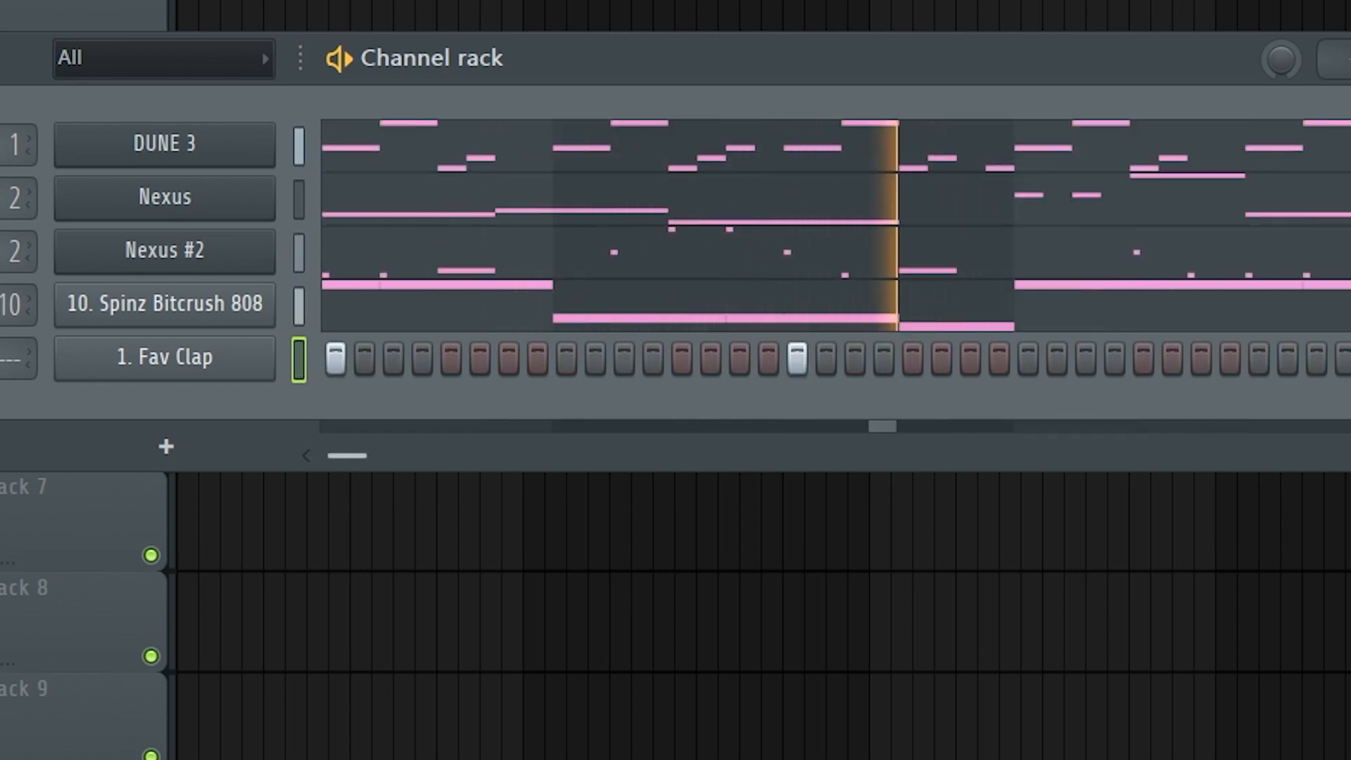
click(1025, 360)
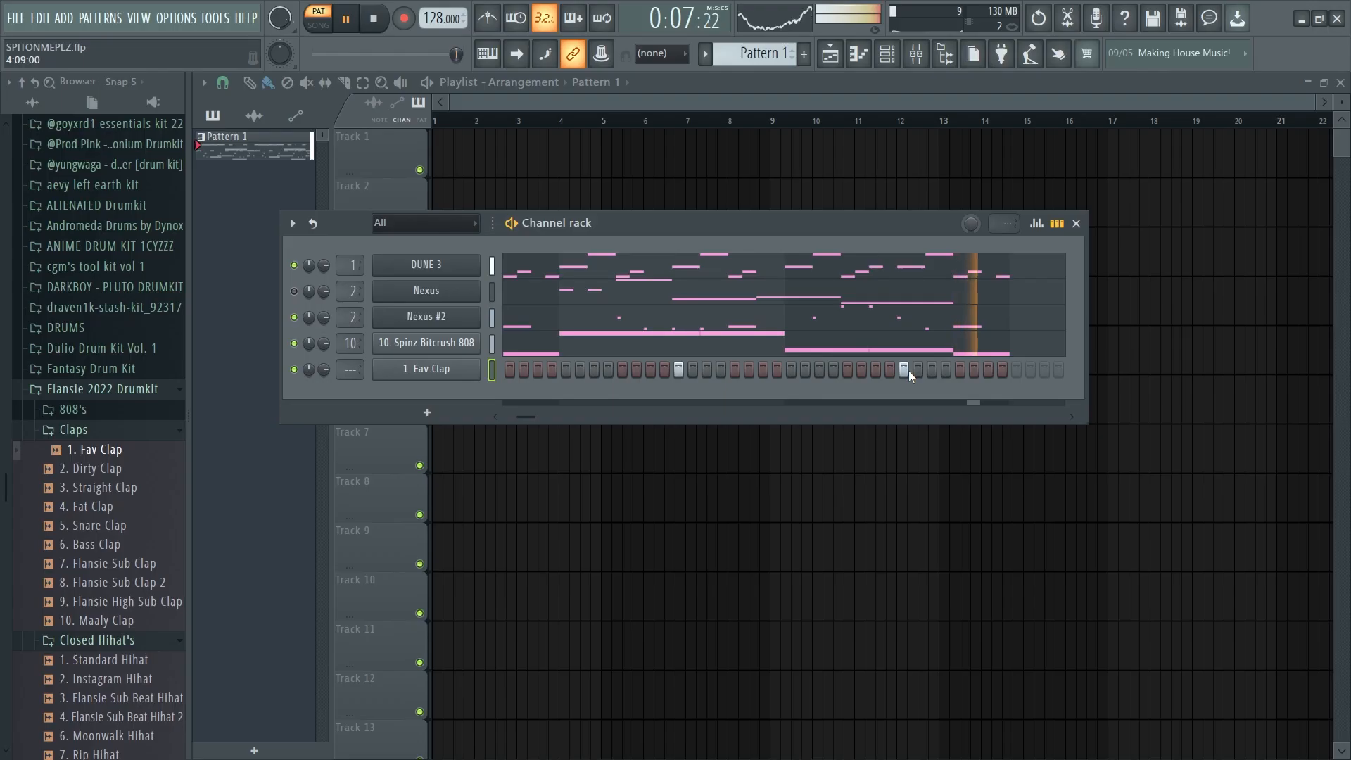
key(space)
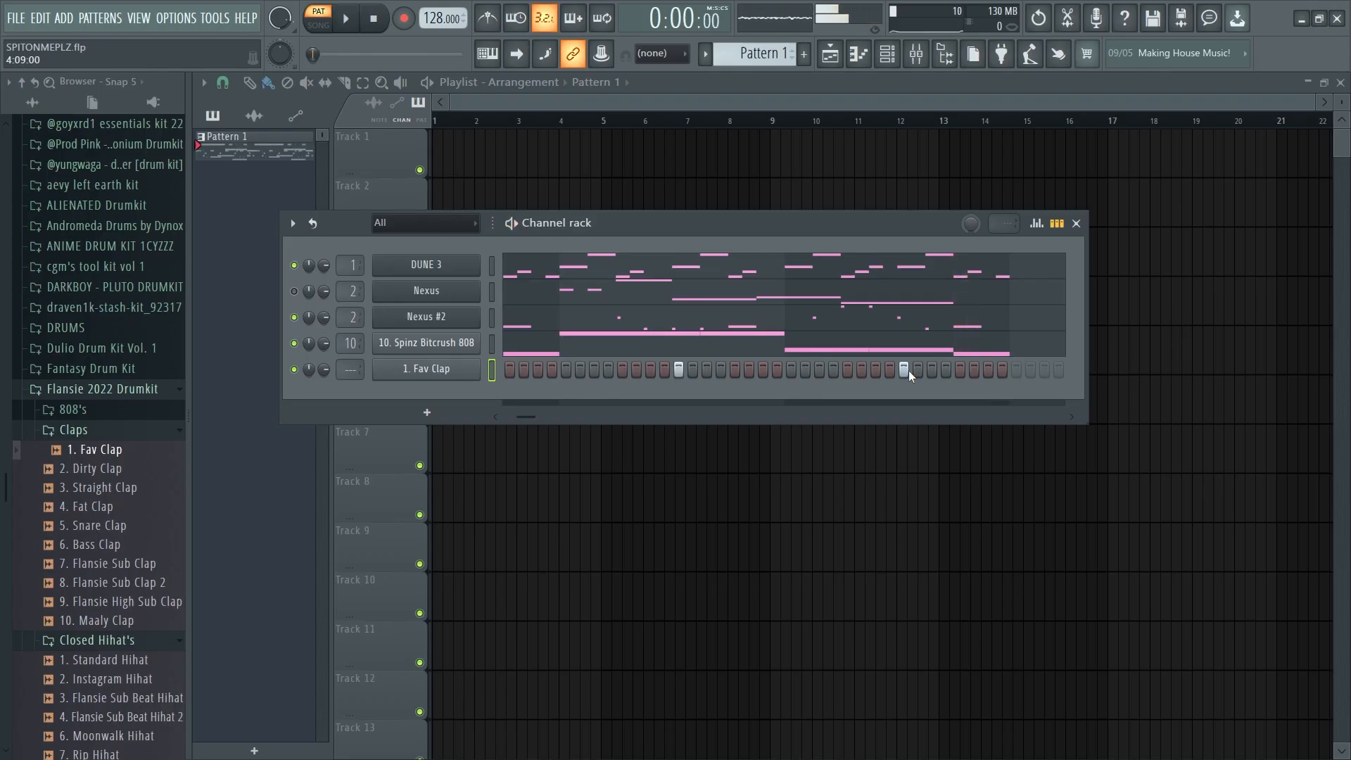
Clone the Fav Clap channel and place one hit on step 31 of the copy.
right_click(473, 382)
click(506, 528)
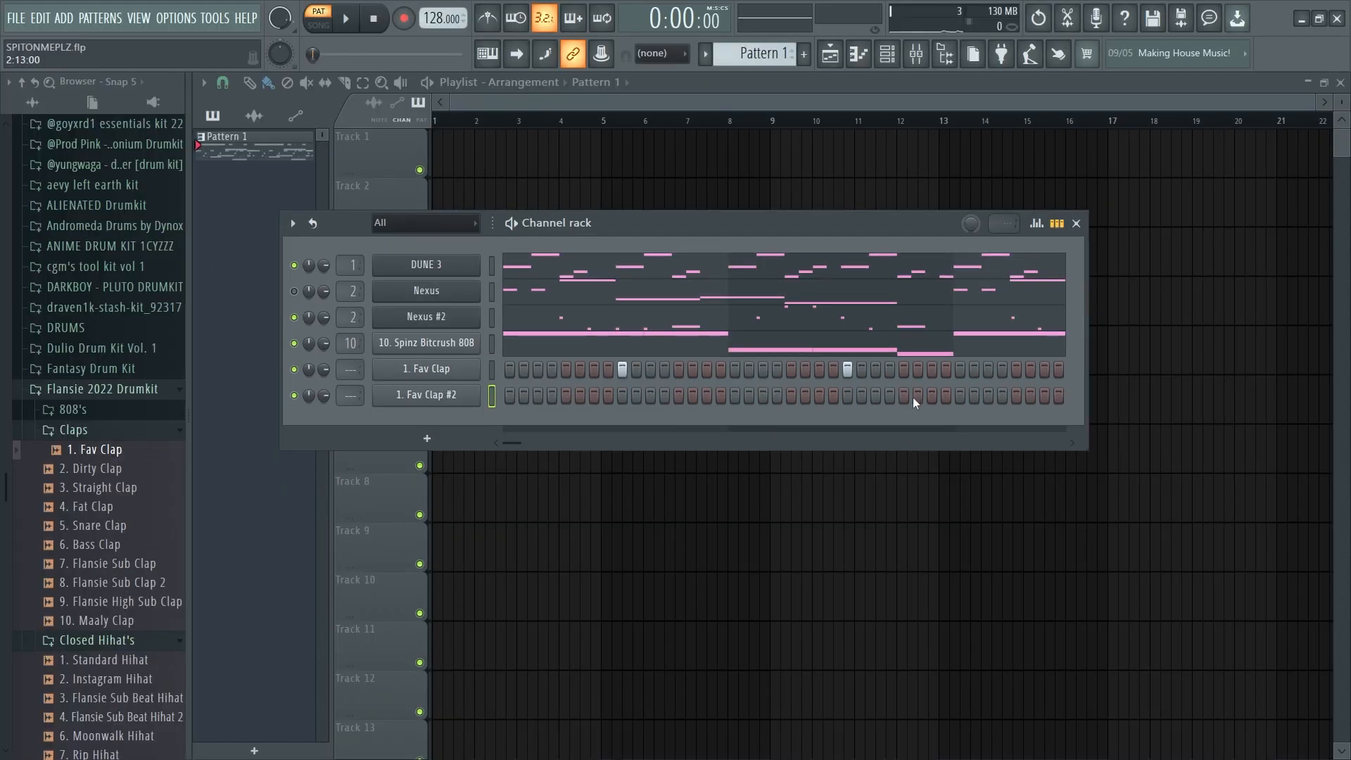
click(931, 396)
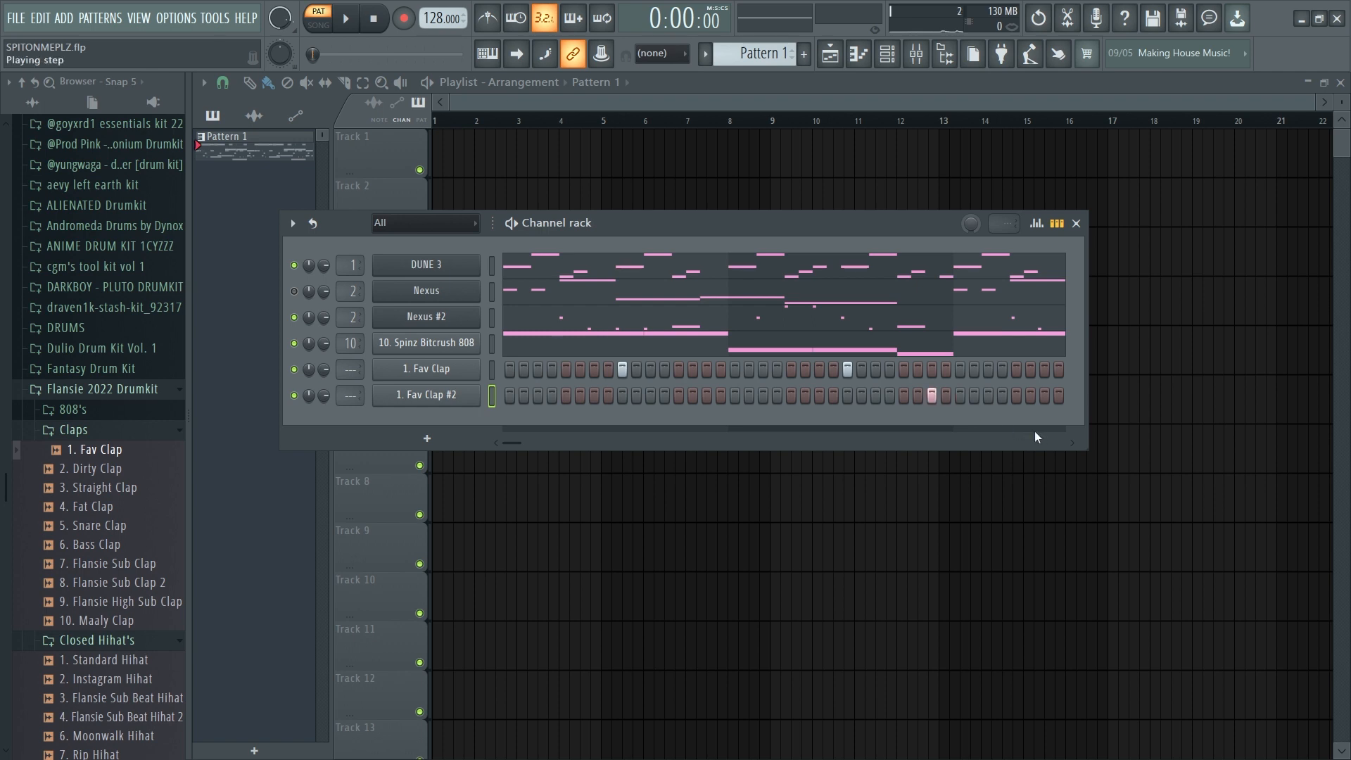
Add the "1. Standard Hihat" sample with a hit on every second step, and open its piano roll.
click(1073, 443)
click(496, 443)
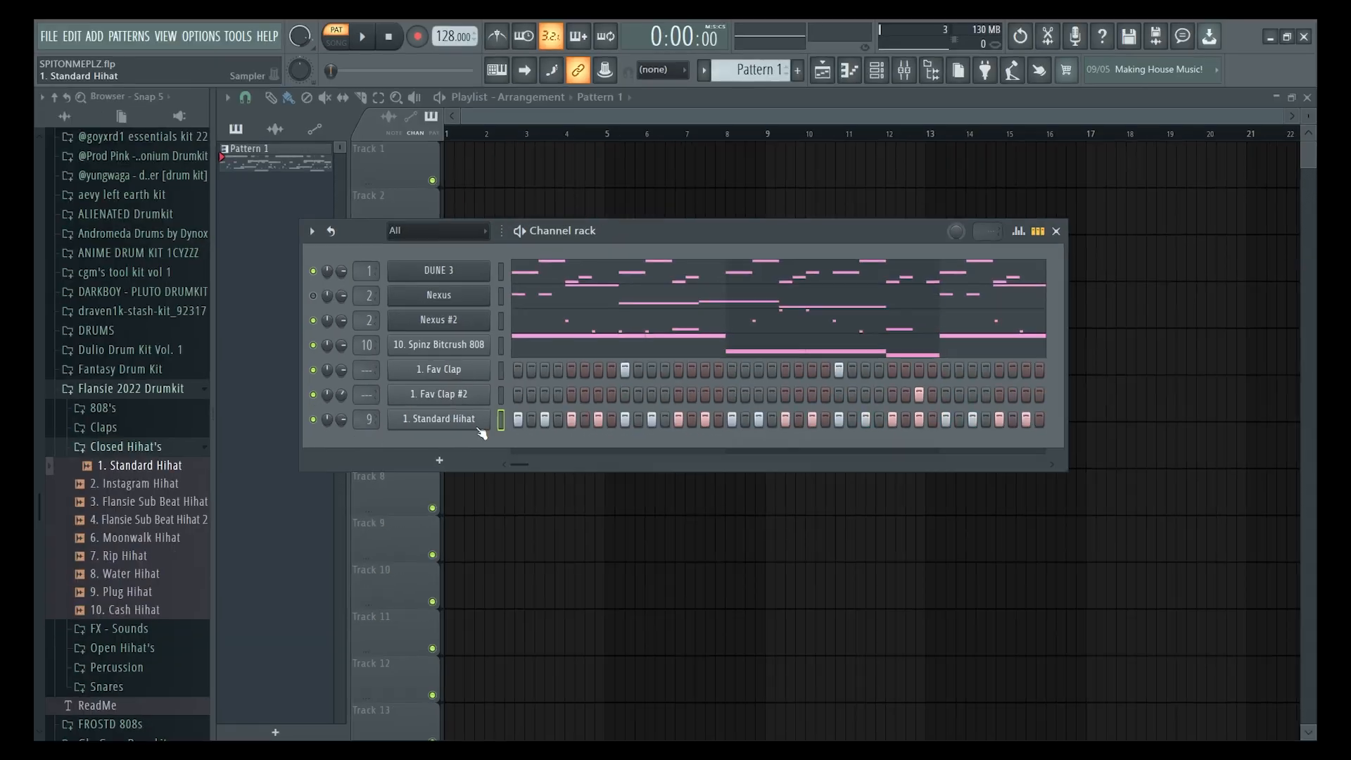
right_click(478, 421)
click(520, 417)
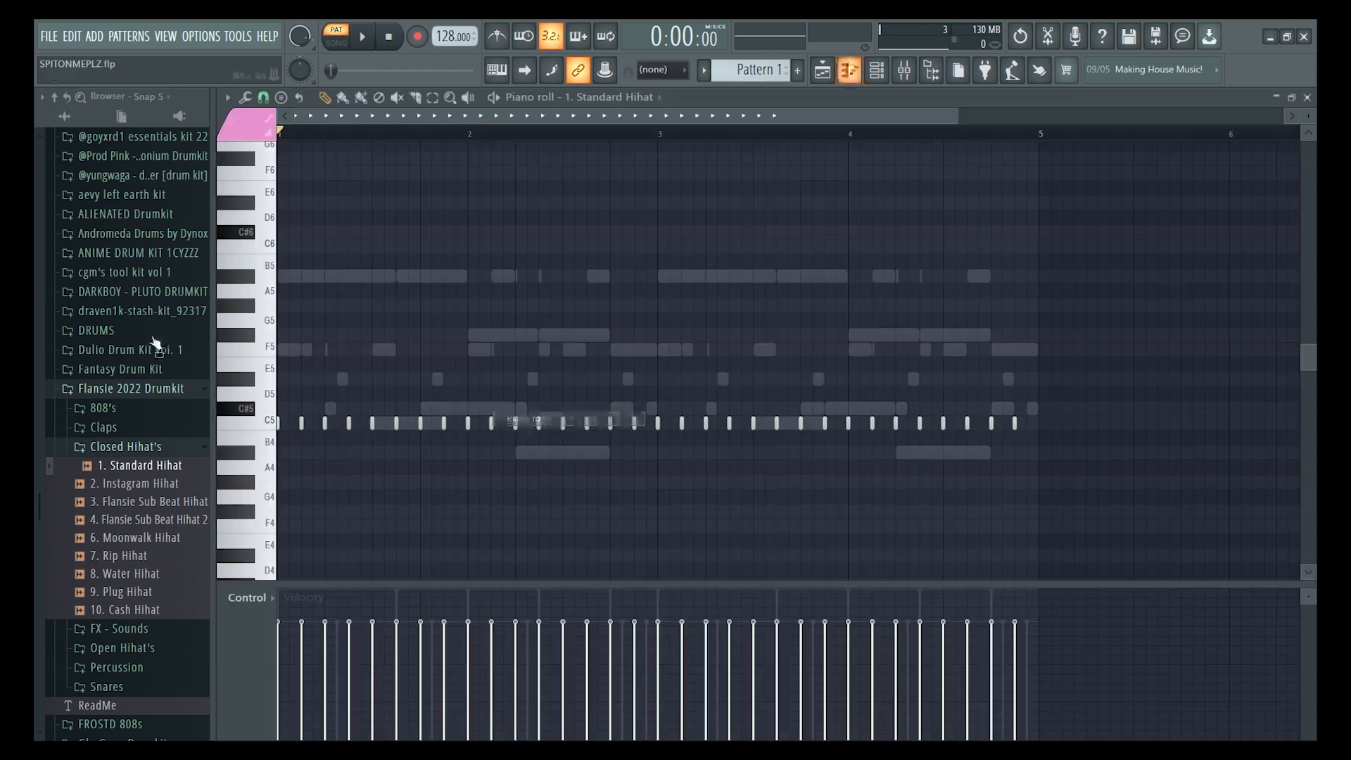
Add hi-hat rolls across bars 1 and 2, pitching some extra hits to A#5, F6, B4 and A#4.
key(space)
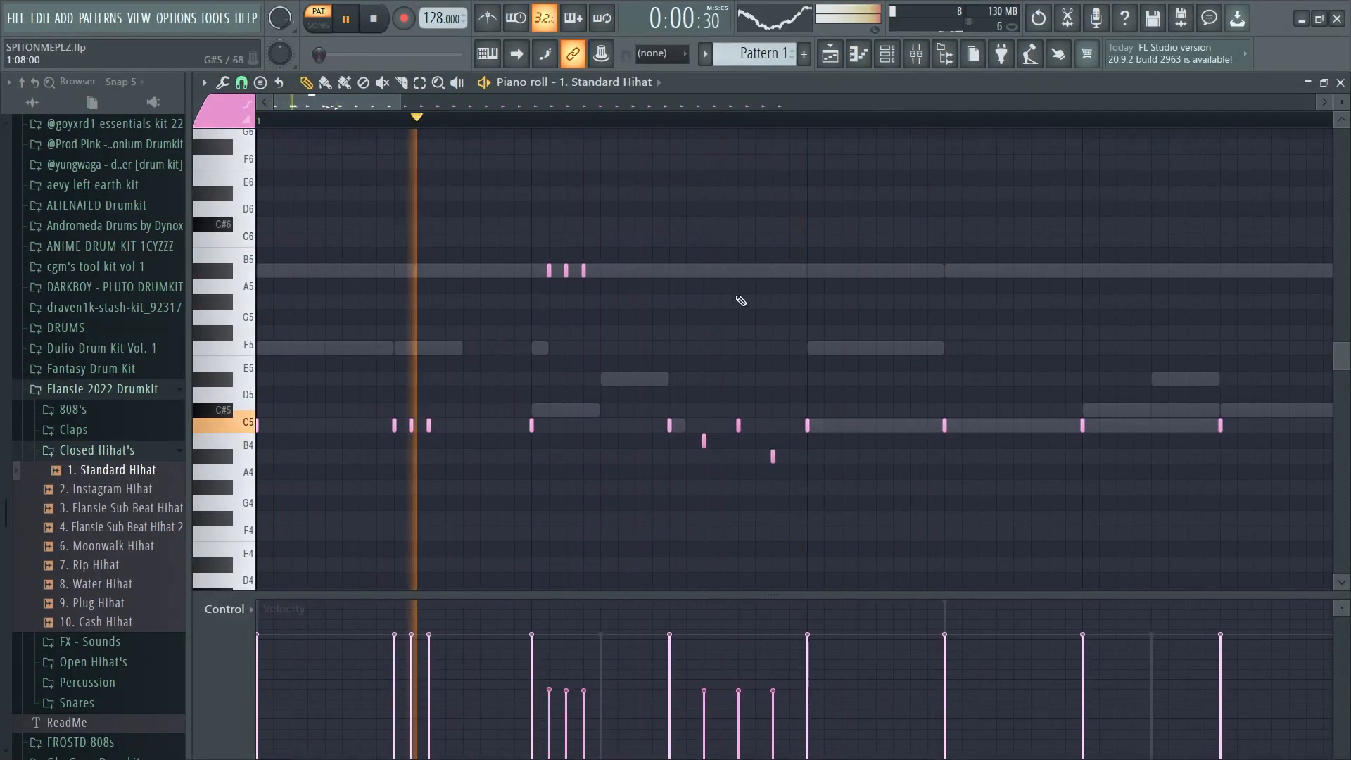
scroll(449, 133, down, 4)
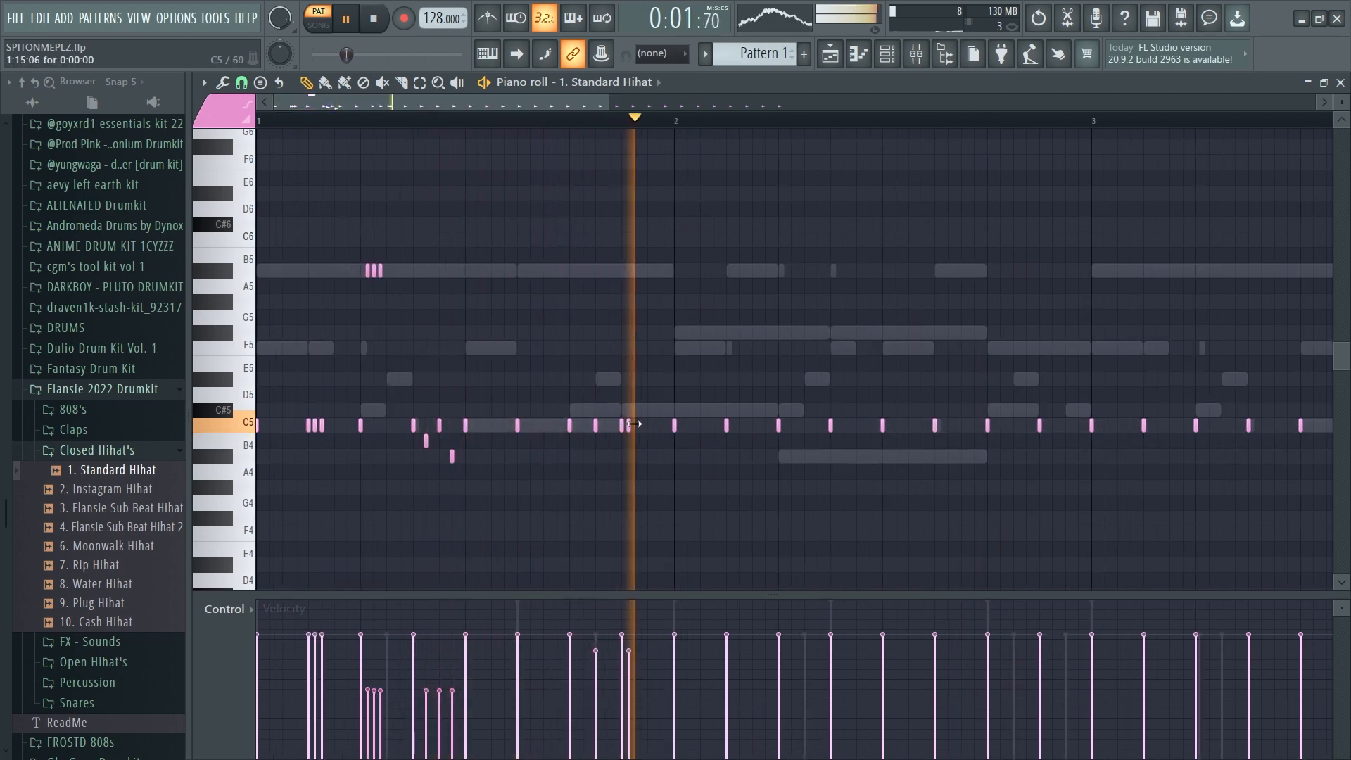
key(space)
key(space)
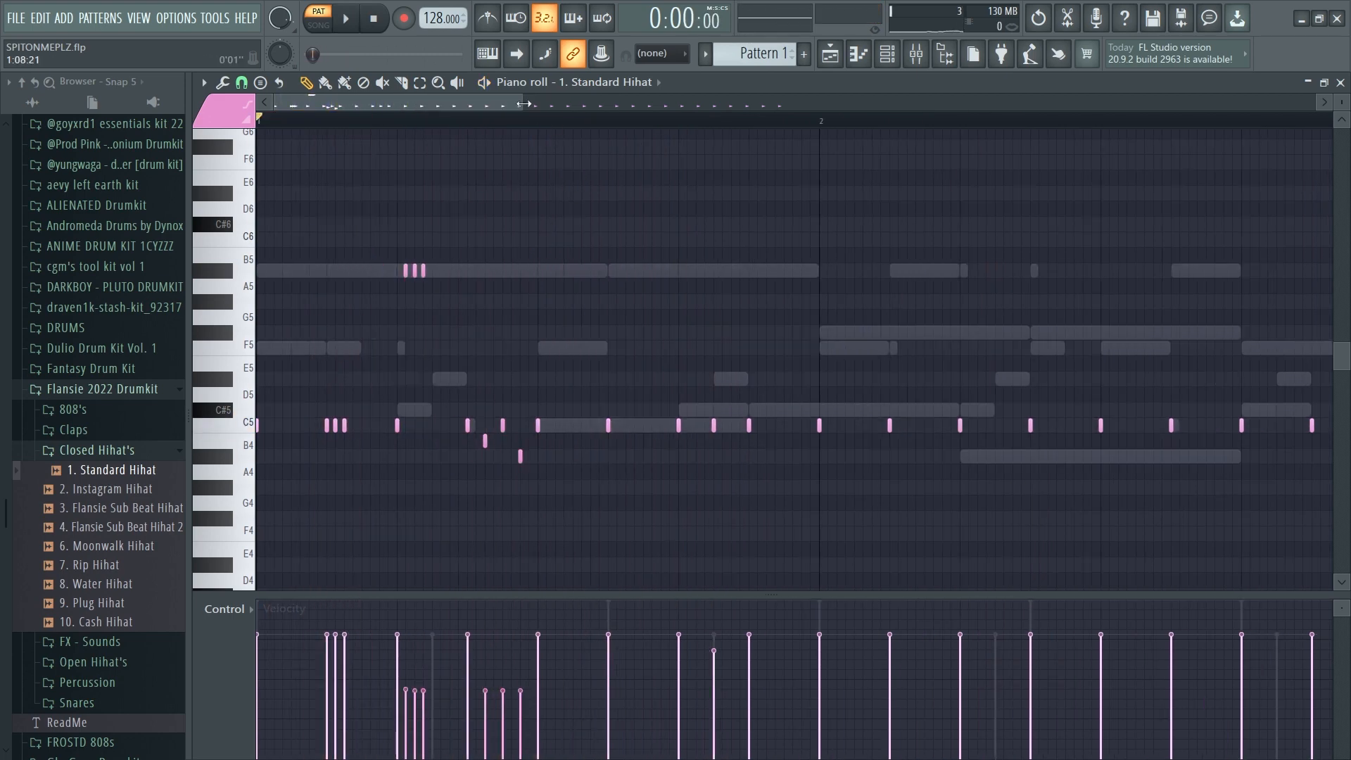
drag(524, 104, 440, 236)
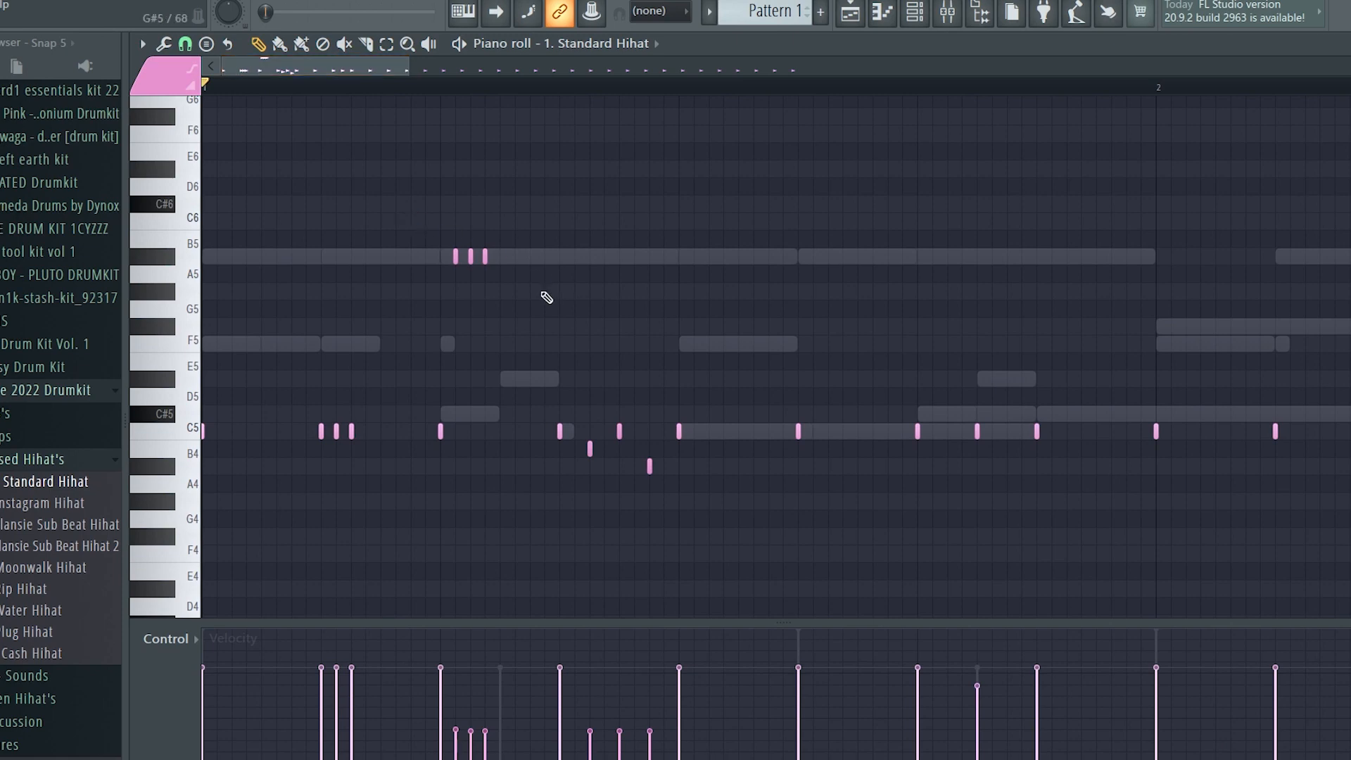
drag(547, 294, 561, 271)
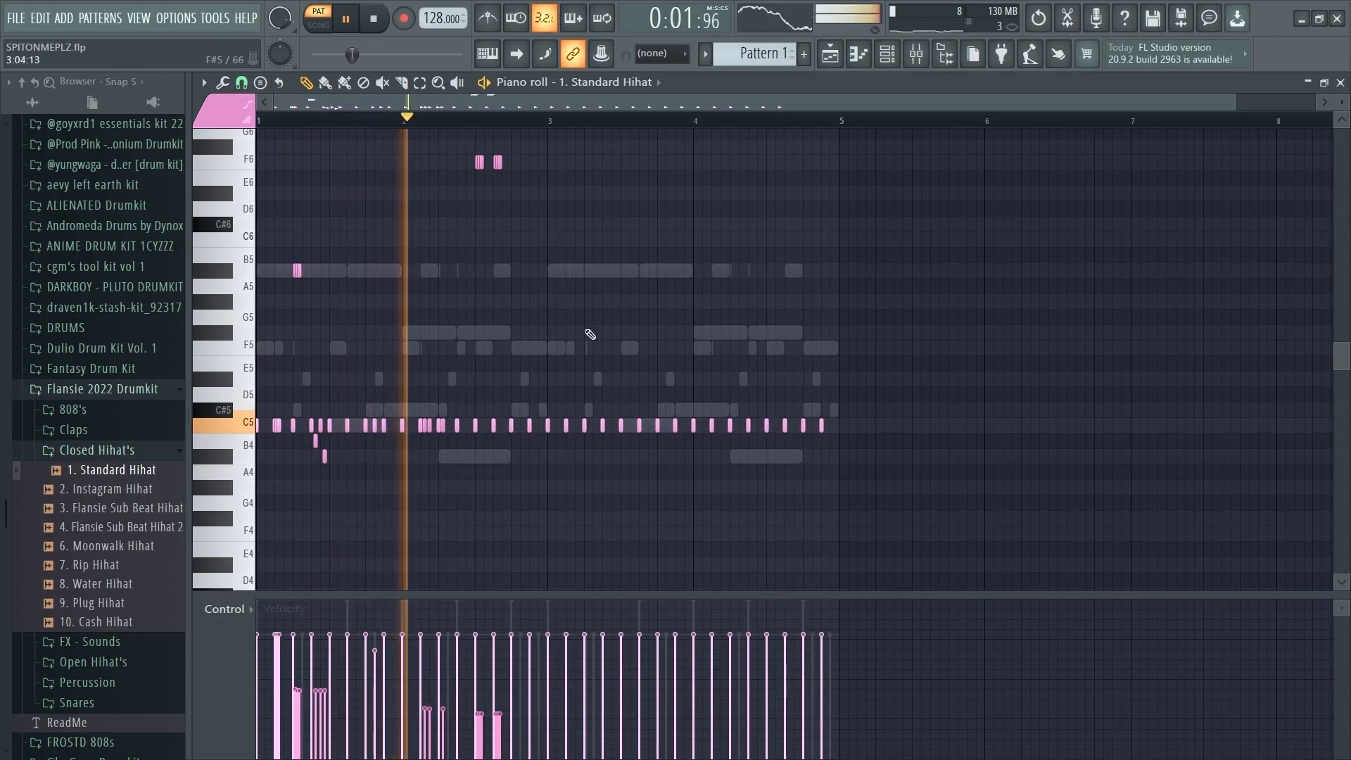
Fill the gap after bar 3's first hi-hat hit with three extra C5 hits.
scroll(568, 374, up, 1)
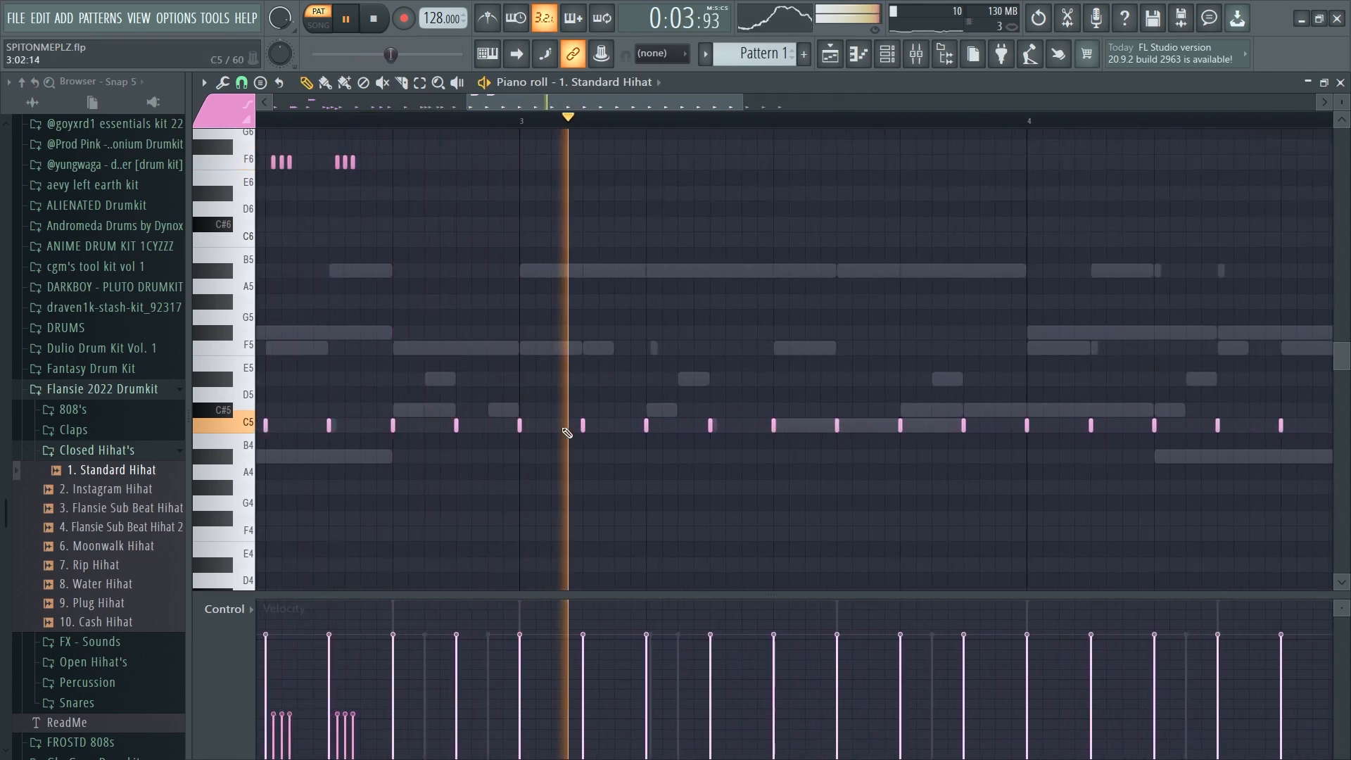
click(538, 429)
click(558, 428)
drag(554, 429, 551, 428)
click(560, 428)
right_click(560, 429)
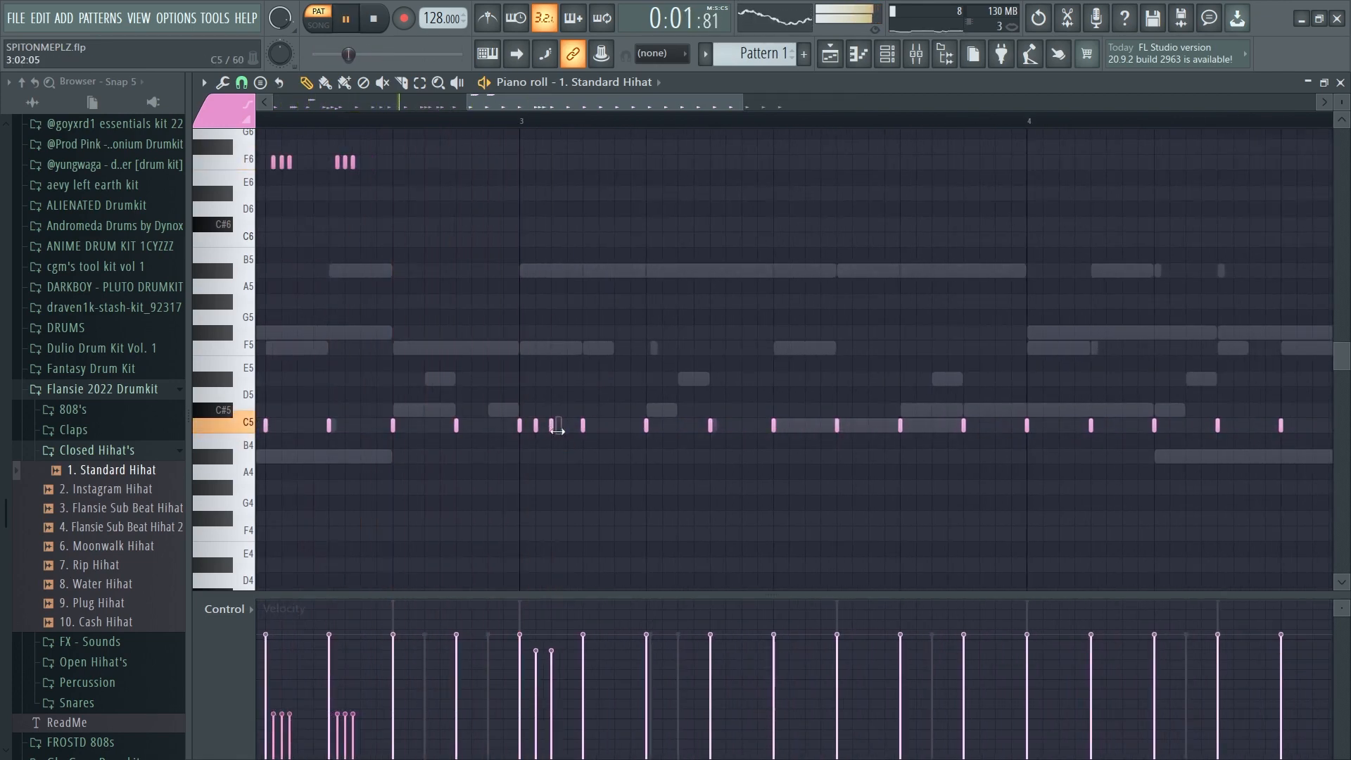
click(568, 428)
click(600, 397)
right_click(600, 397)
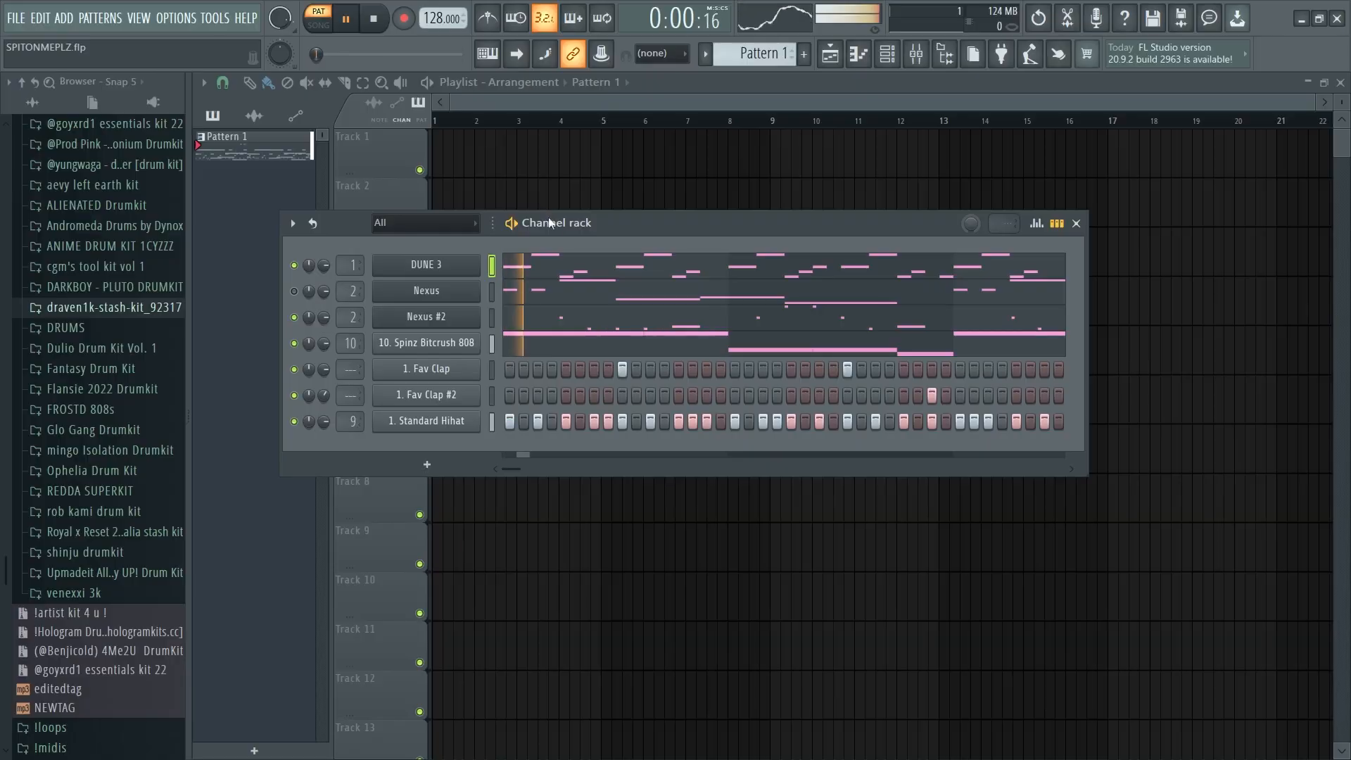
Reopen the Standard Hihat piano roll and lower the last two hits of bar 4 to G#4.
right_click(482, 419)
click(517, 421)
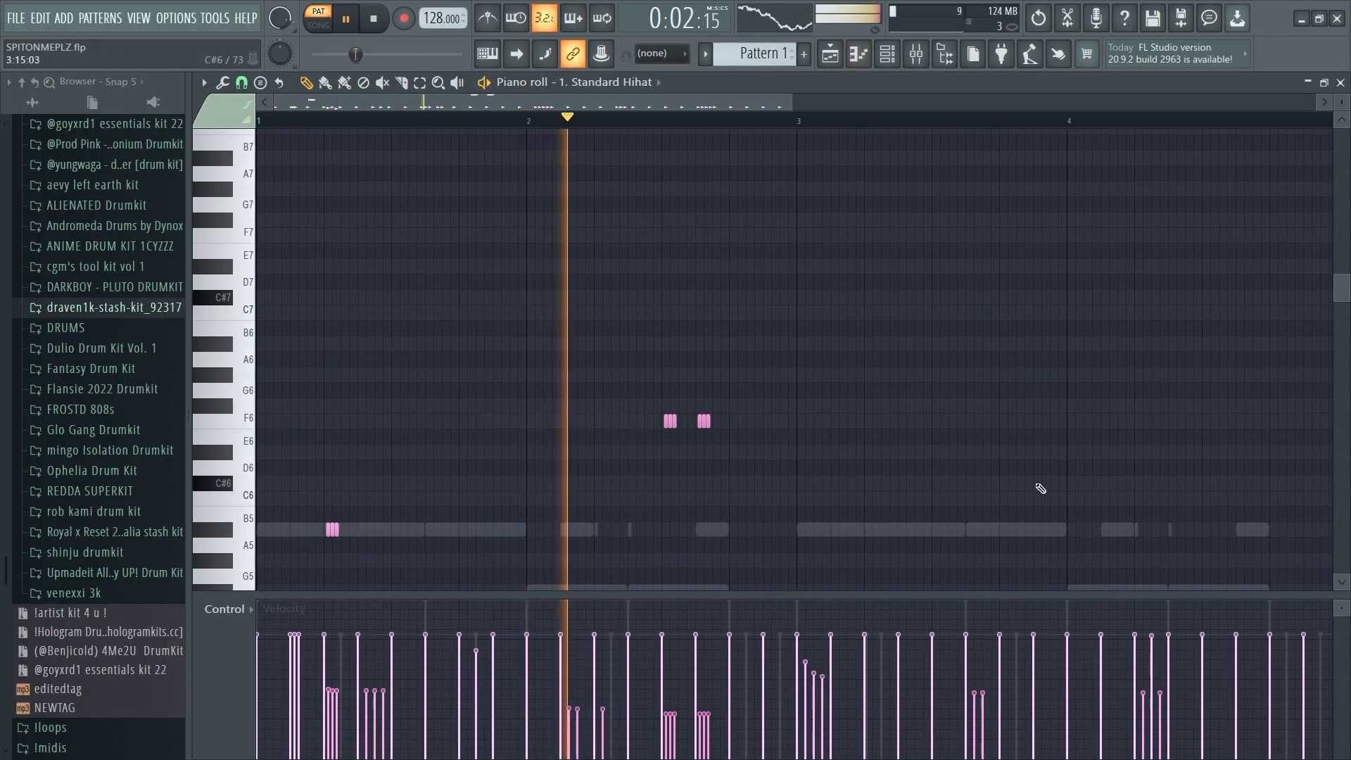
scroll(1037, 483, down, 4)
scroll(1204, 480, up, 2)
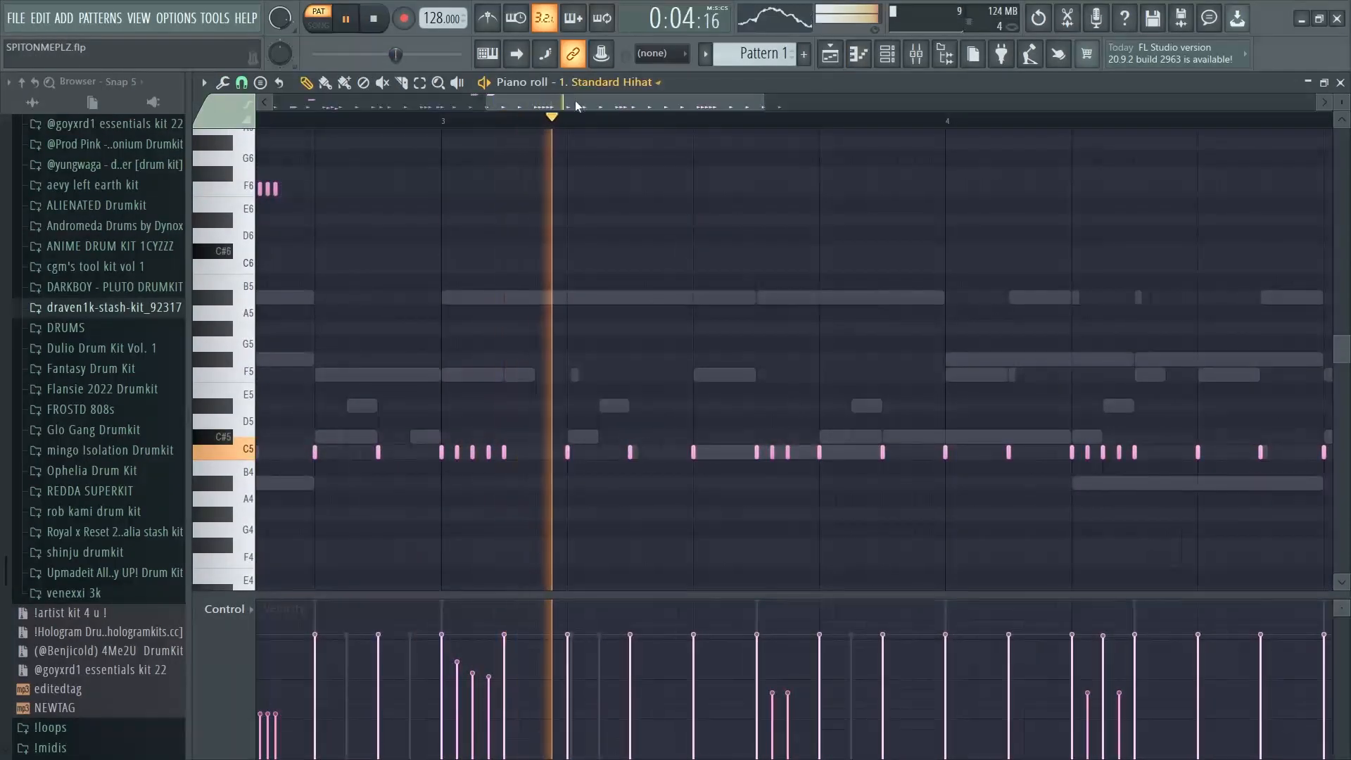
drag(577, 103, 702, 116)
scroll(866, 472, up, 3)
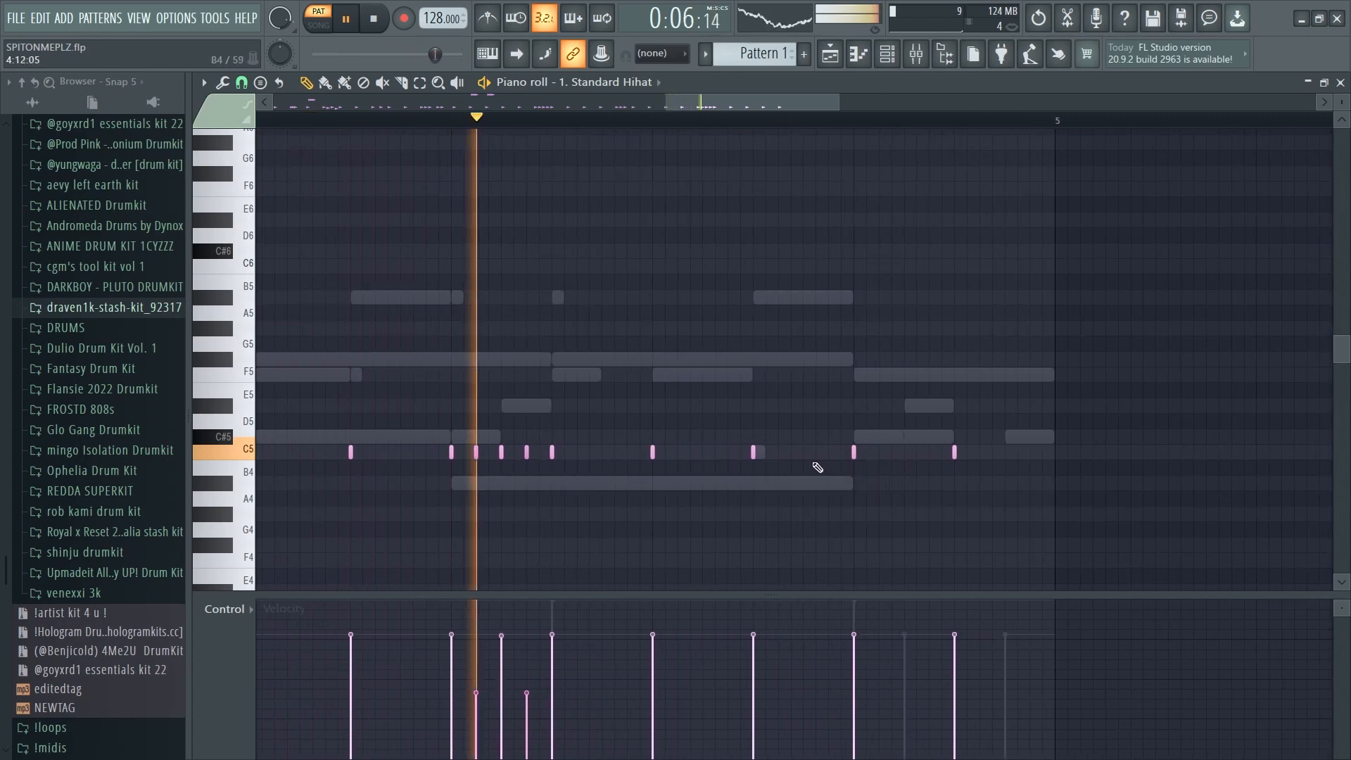
scroll(713, 225, down, 4)
key(space)
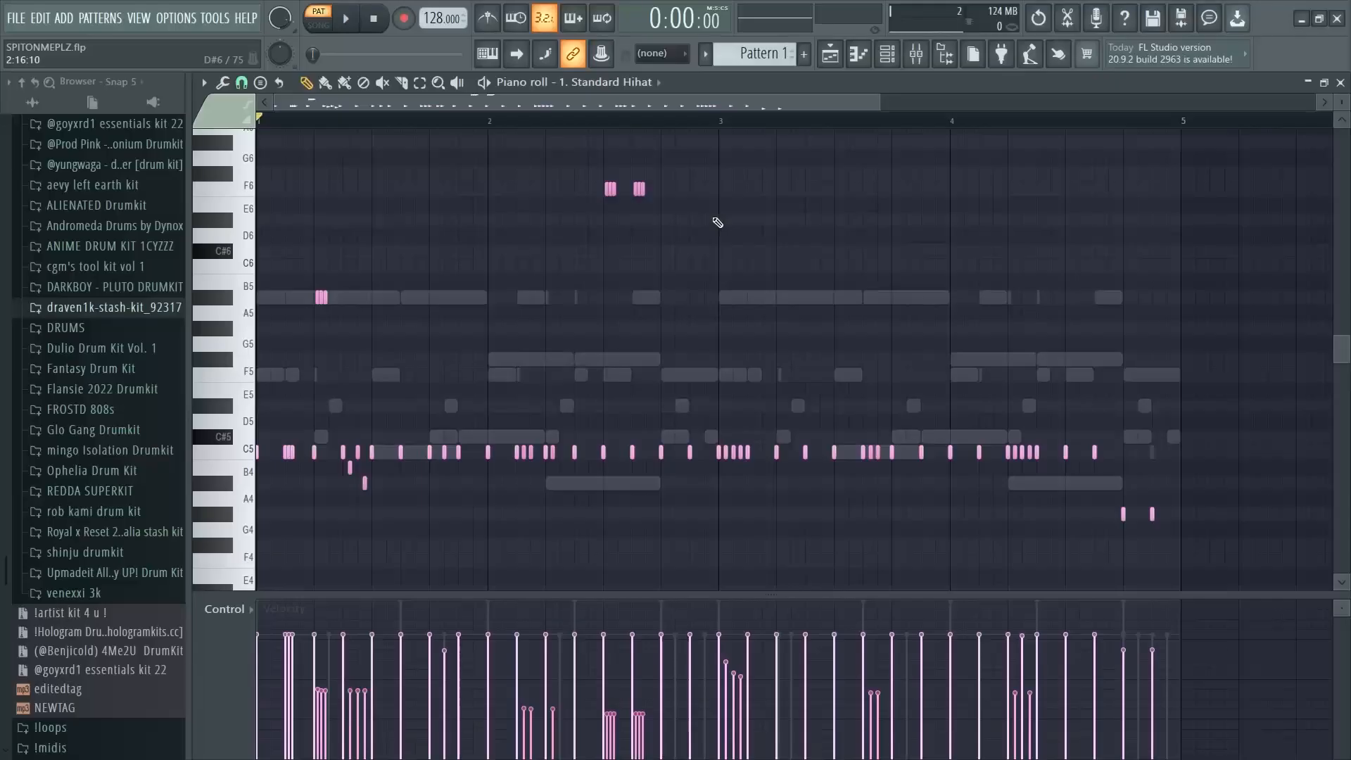
Load Fruity Reeverb 2 in slot 10 and HalfTime in slot 1 of the hi-hat's mixer insert 9, and play the pattern.
click(917, 55)
click(1195, 377)
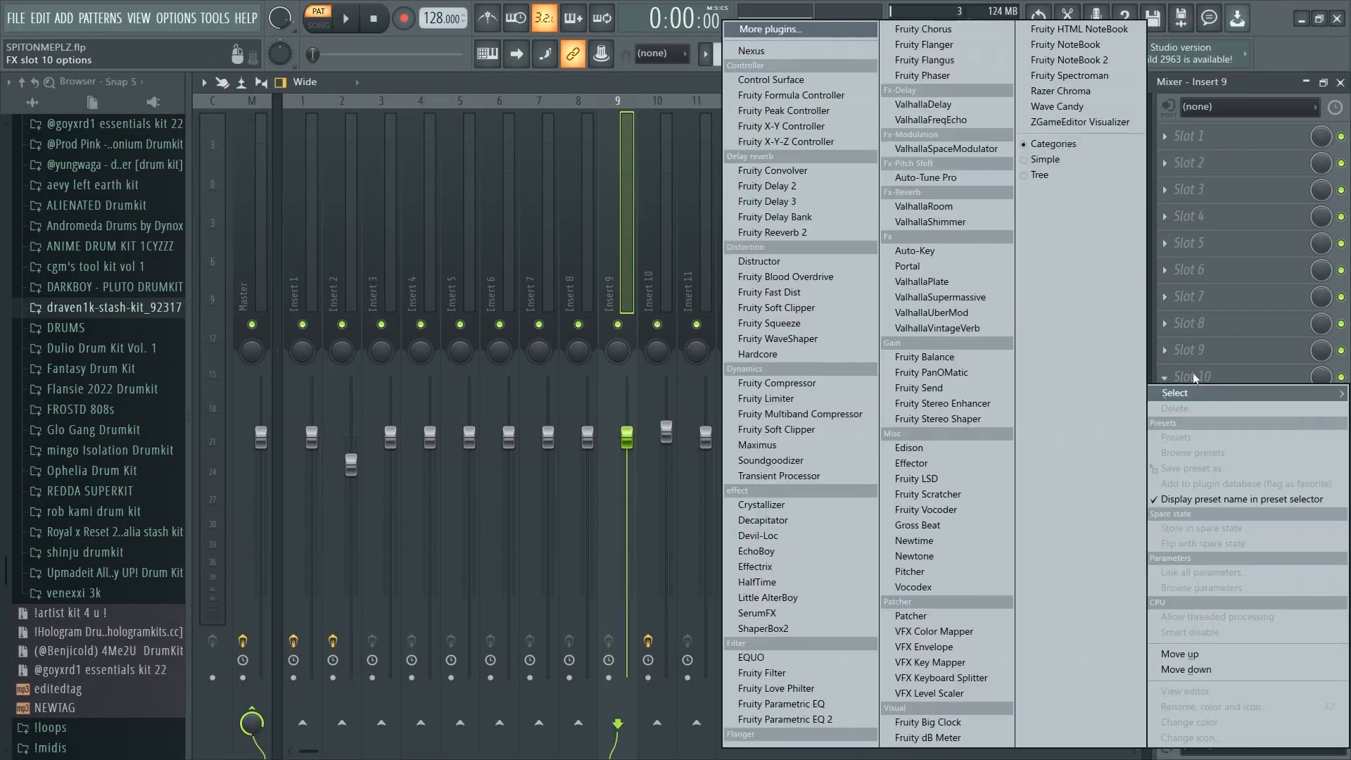
click(814, 233)
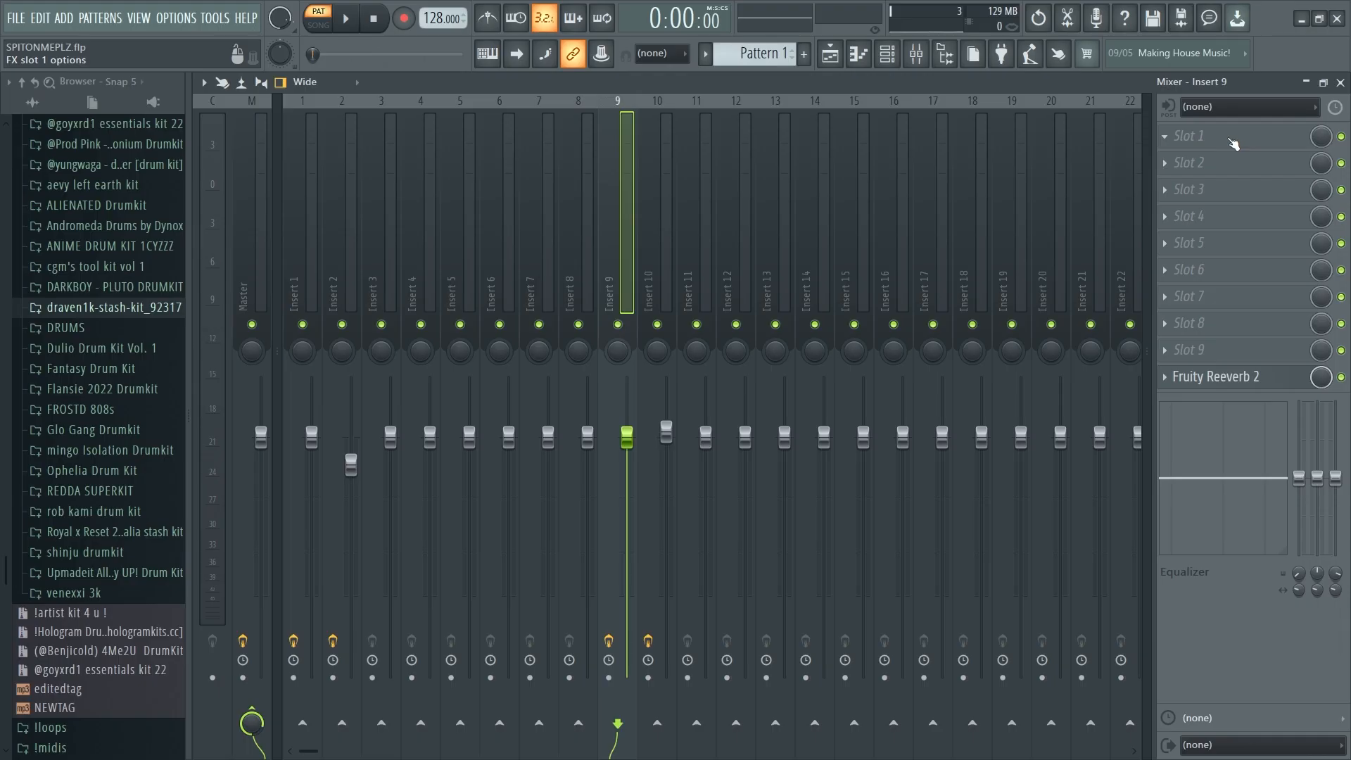
click(1228, 139)
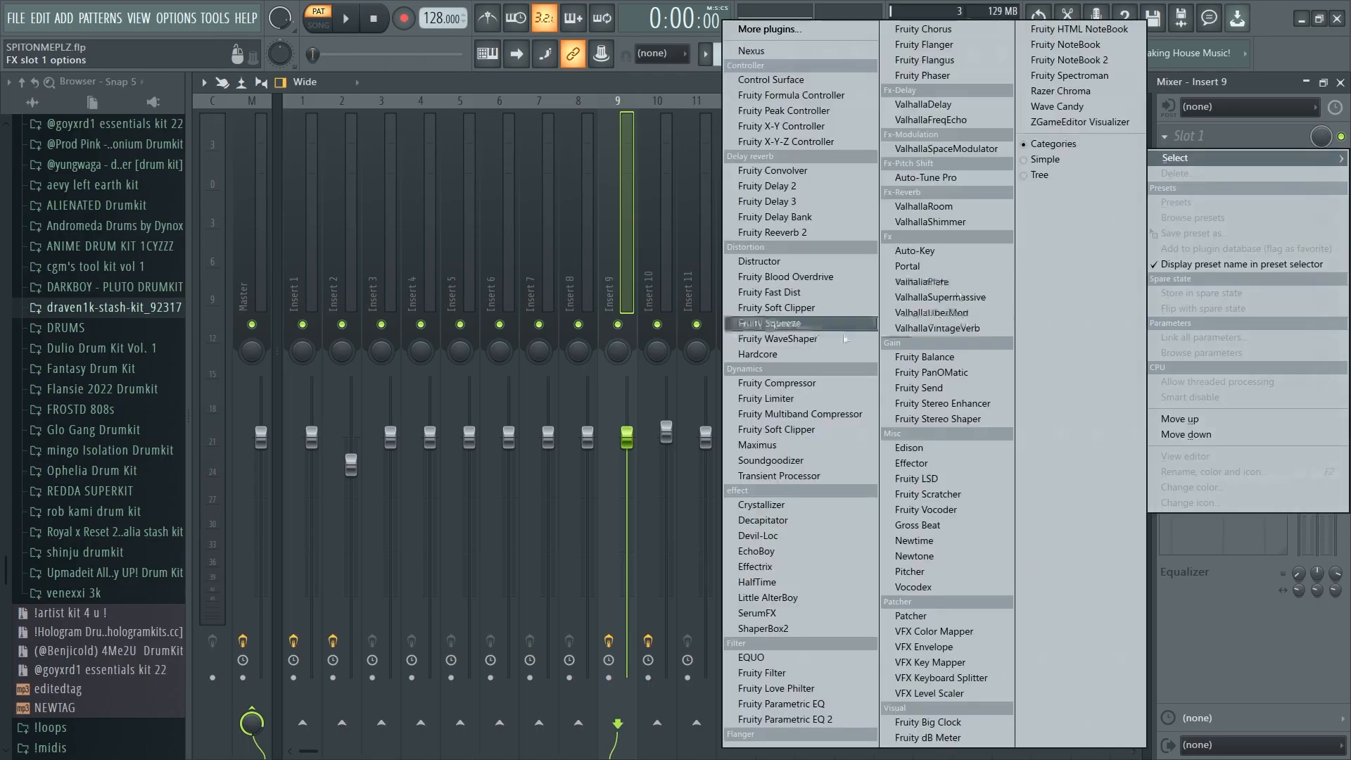
click(781, 588)
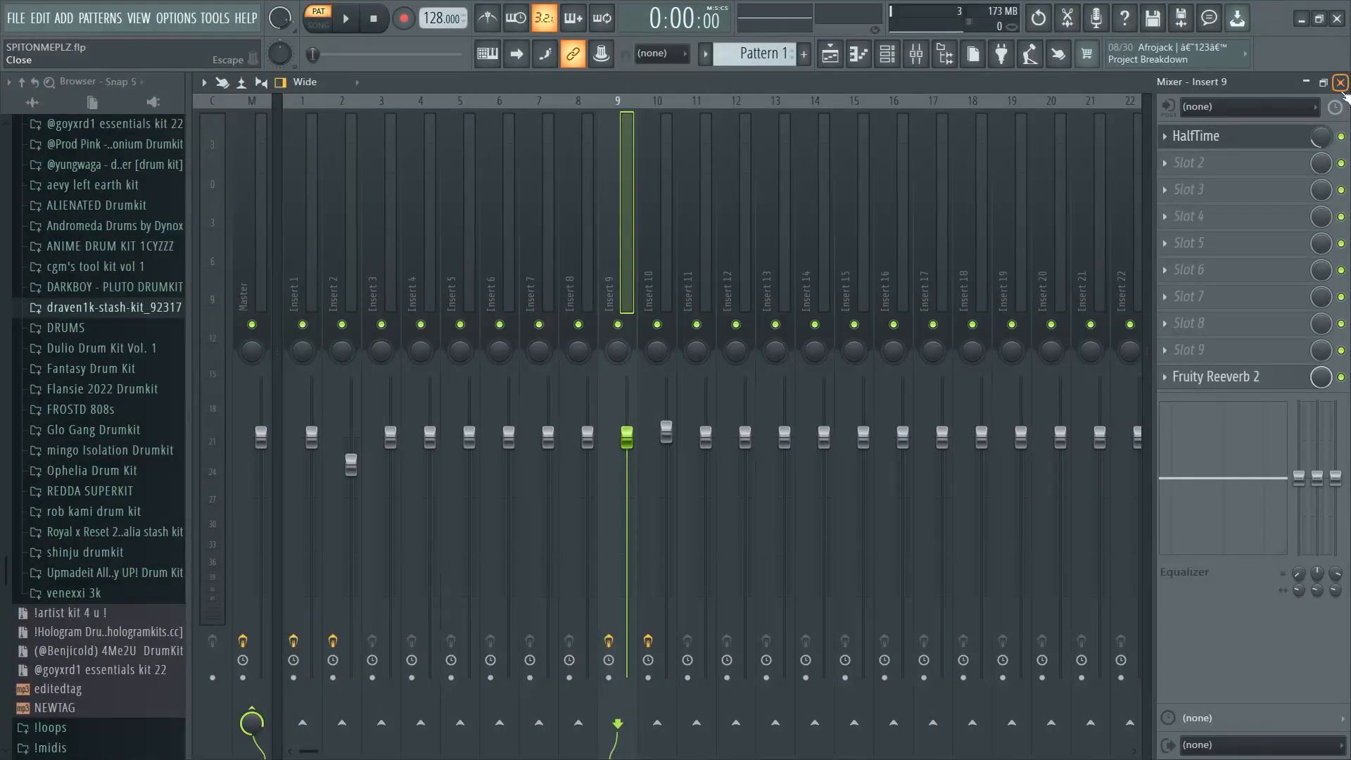
click(1340, 82)
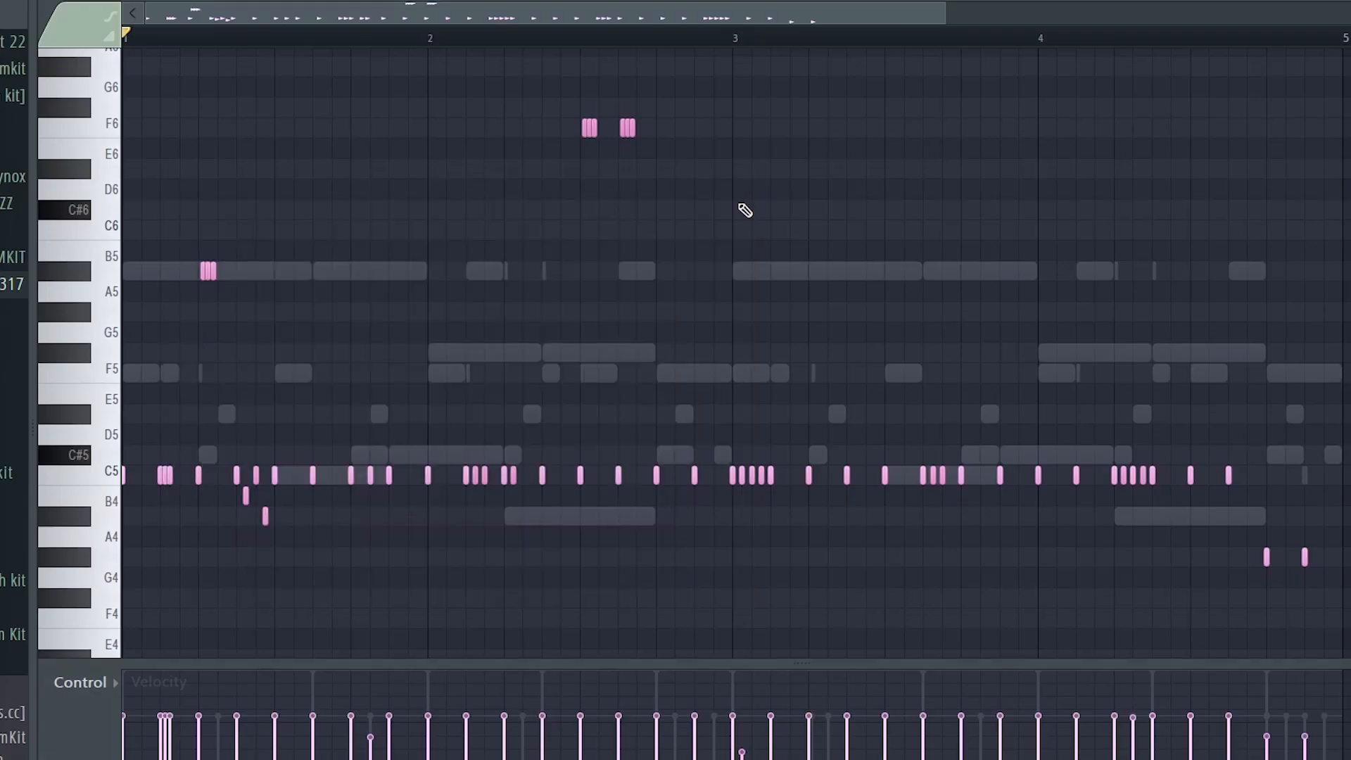
key(space)
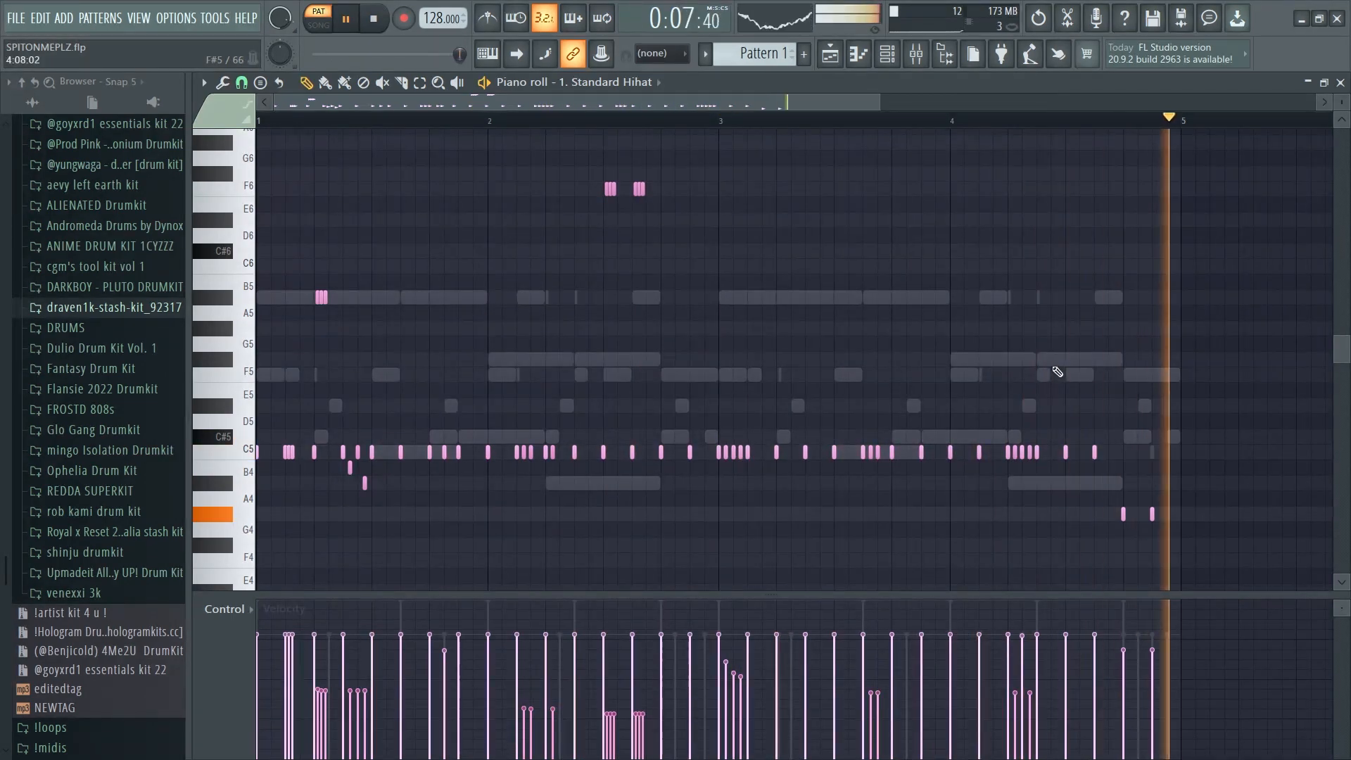
key(space)
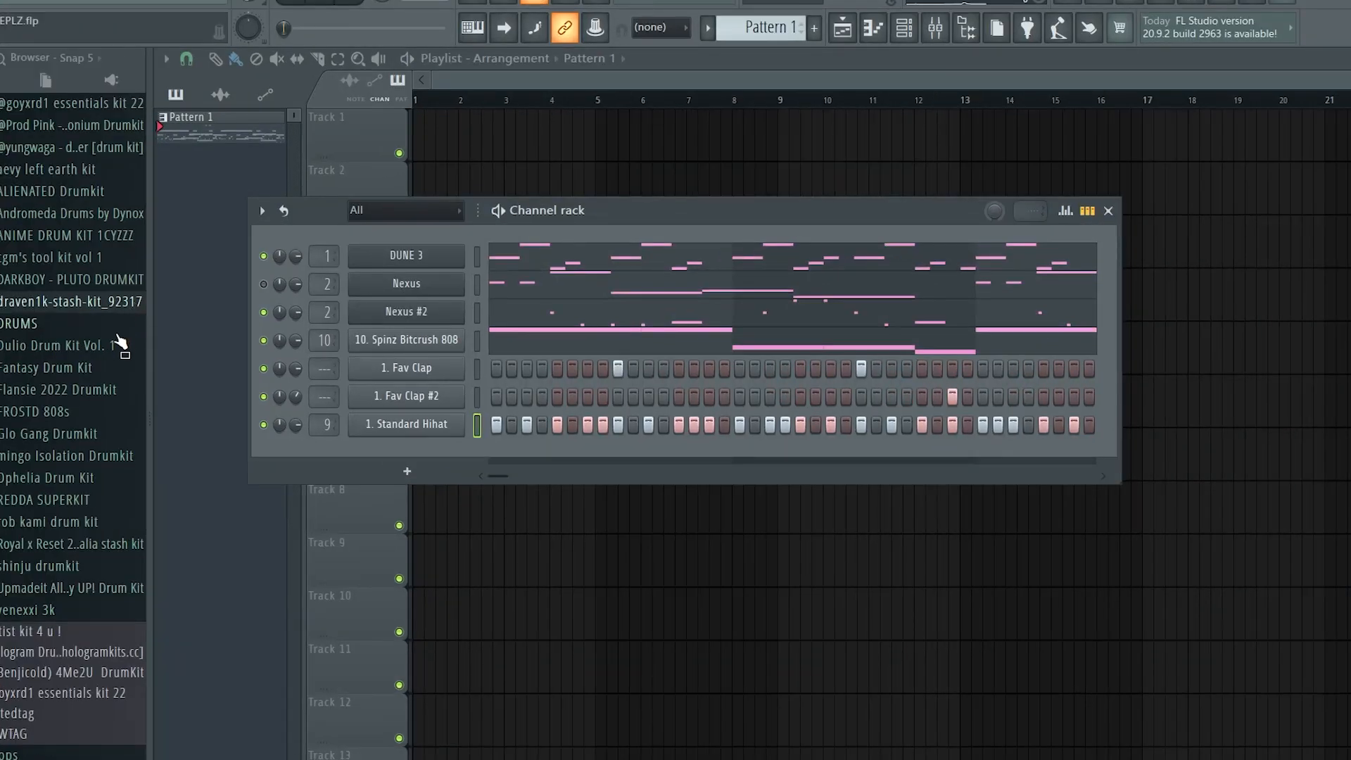
Add the "5. Luck Snare" sample with C6 hits on step 15 of bars 1 and 3 and step 3 of bars 2 and 4.
click(90, 391)
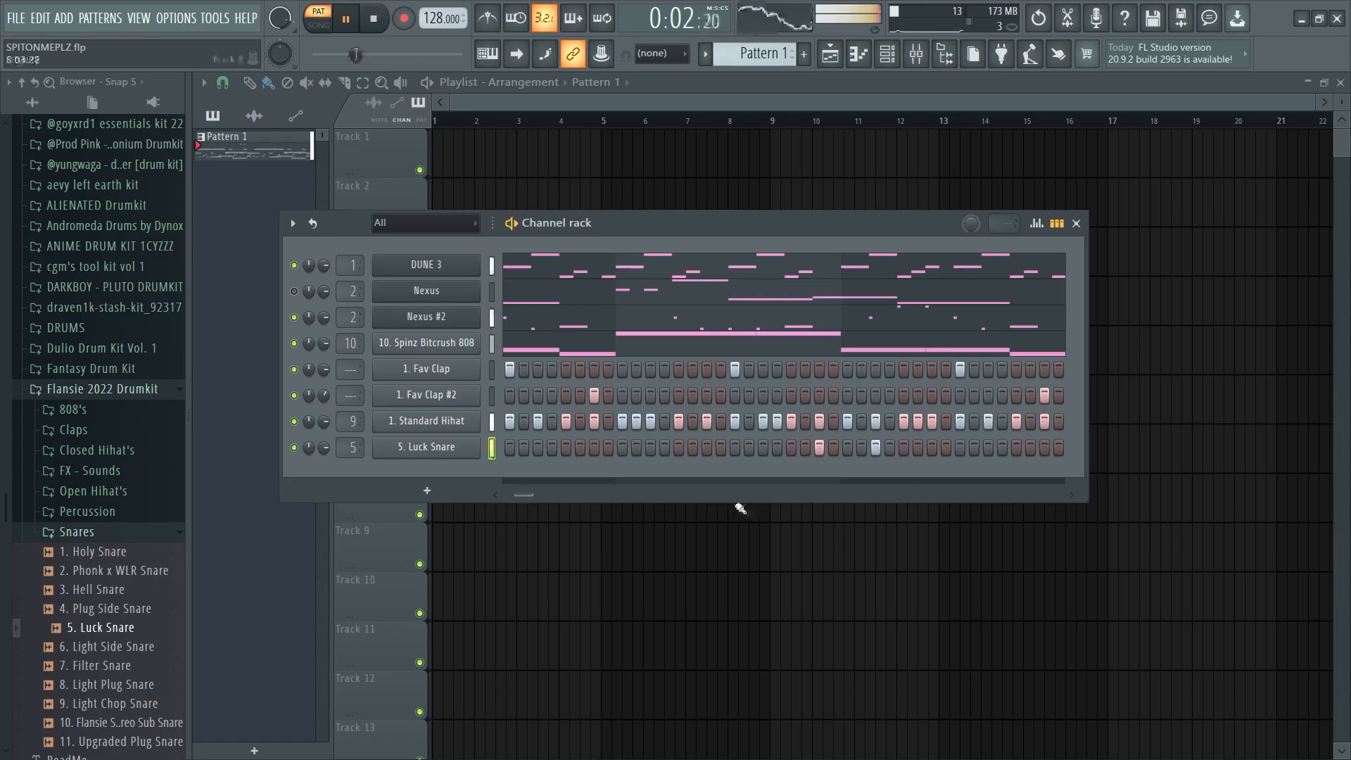
key(F7)
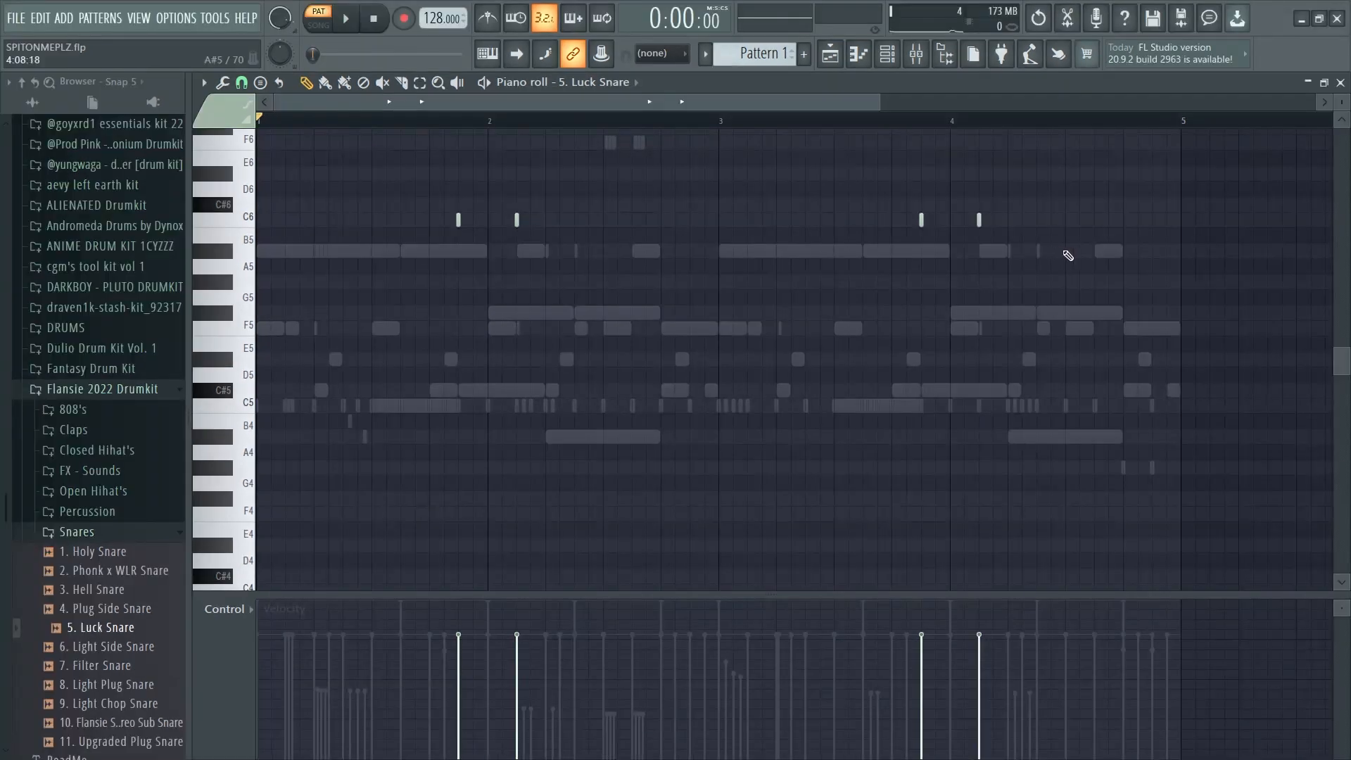
Add a snare fill in bar 4 with two D#6 hits, a C#6 and a C6, followed by two spaced C6 hits.
scroll(1097, 238, up, 3)
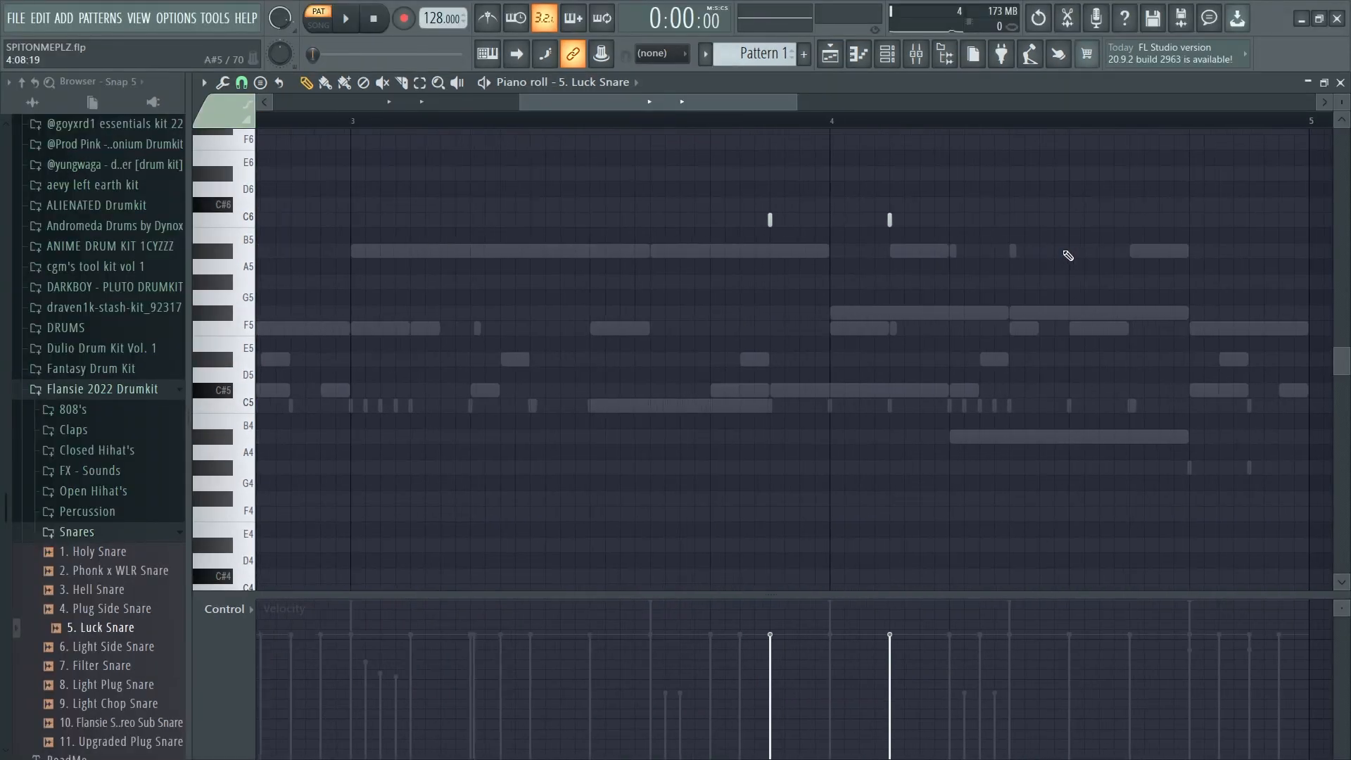
drag(729, 76, 819, 109)
scroll(774, 265, up, 4)
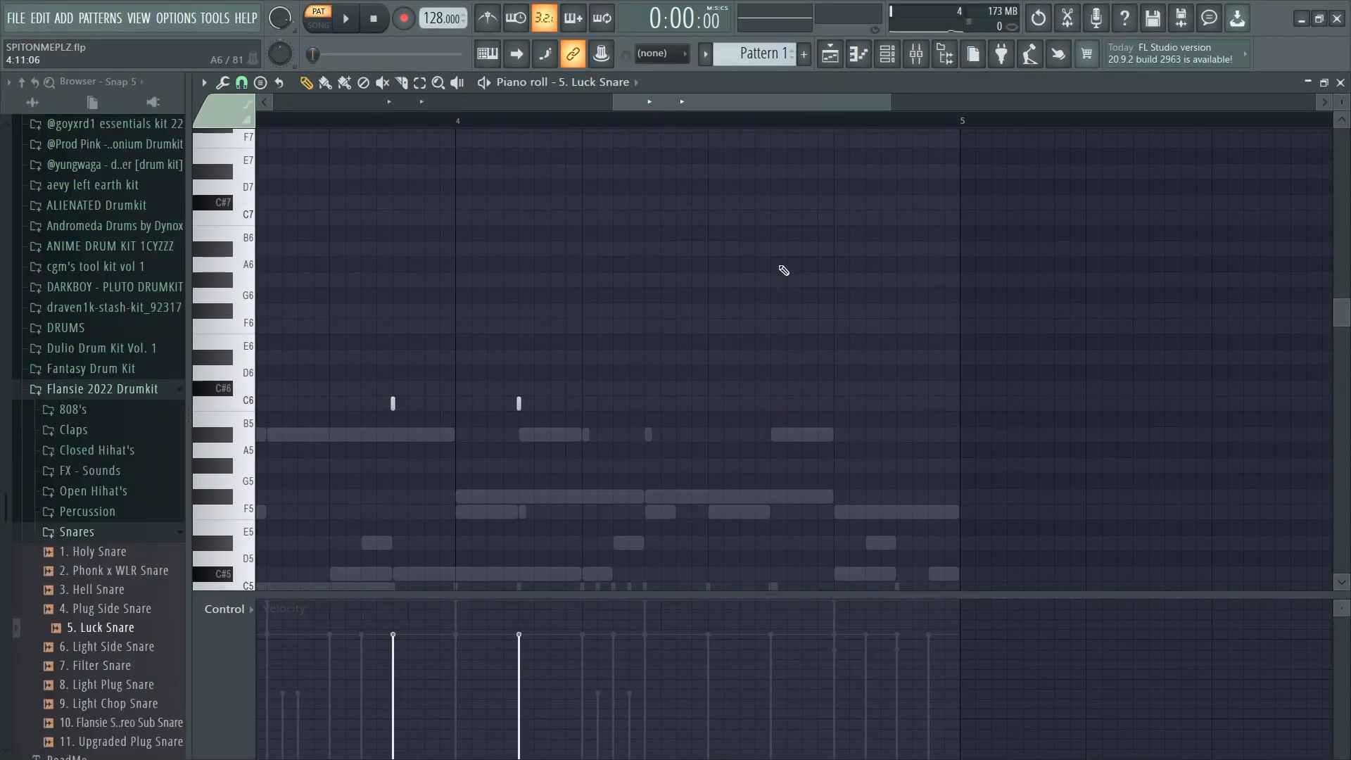
scroll(780, 296, up, 2)
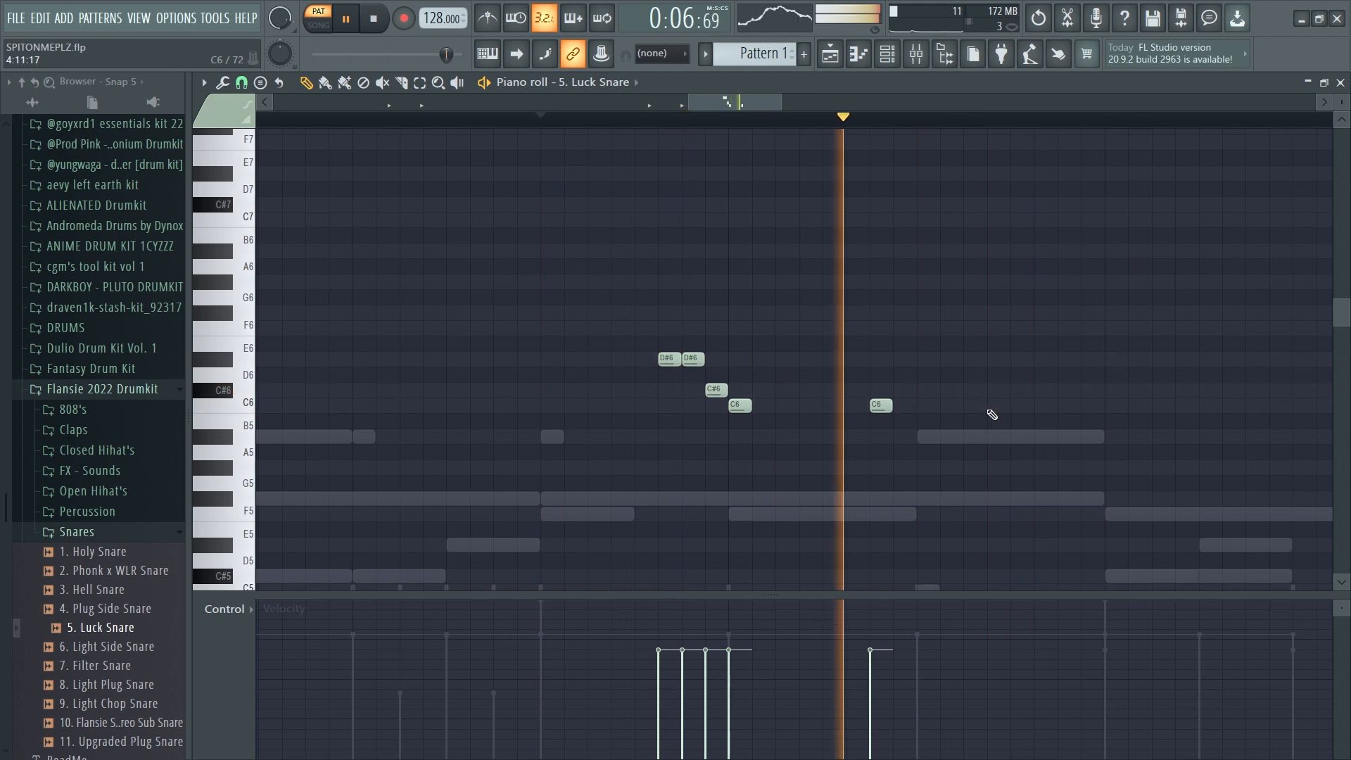
click(1087, 406)
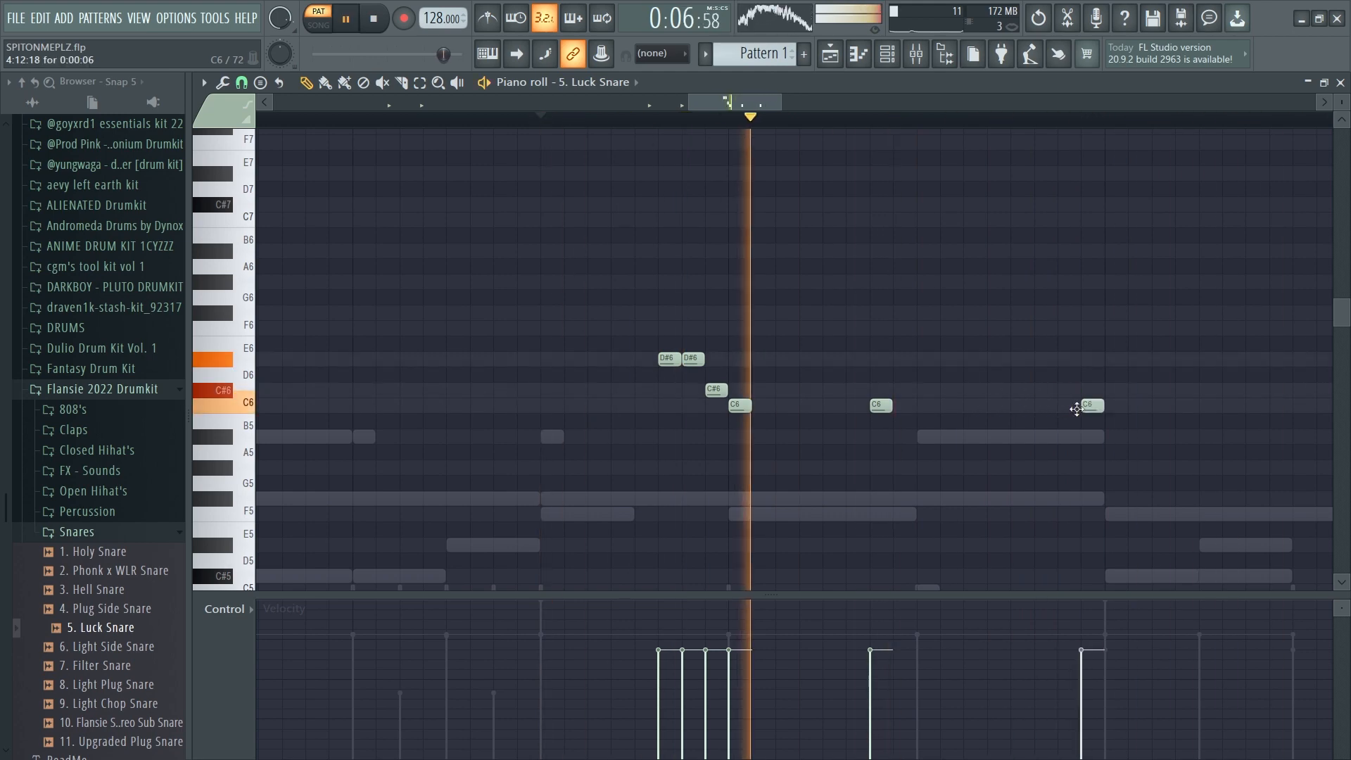
drag(1076, 409, 1013, 410)
right_click(883, 407)
click(926, 407)
right_click(1022, 406)
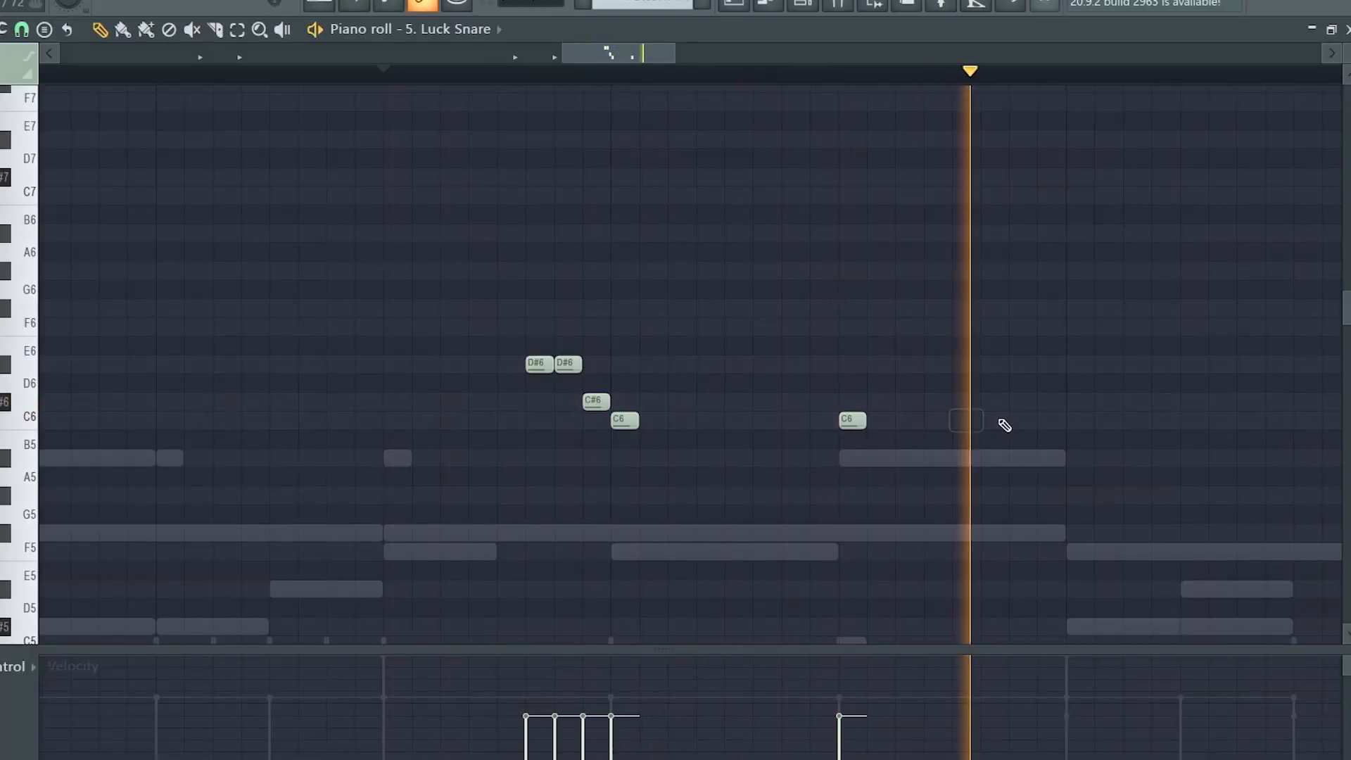
click(1051, 420)
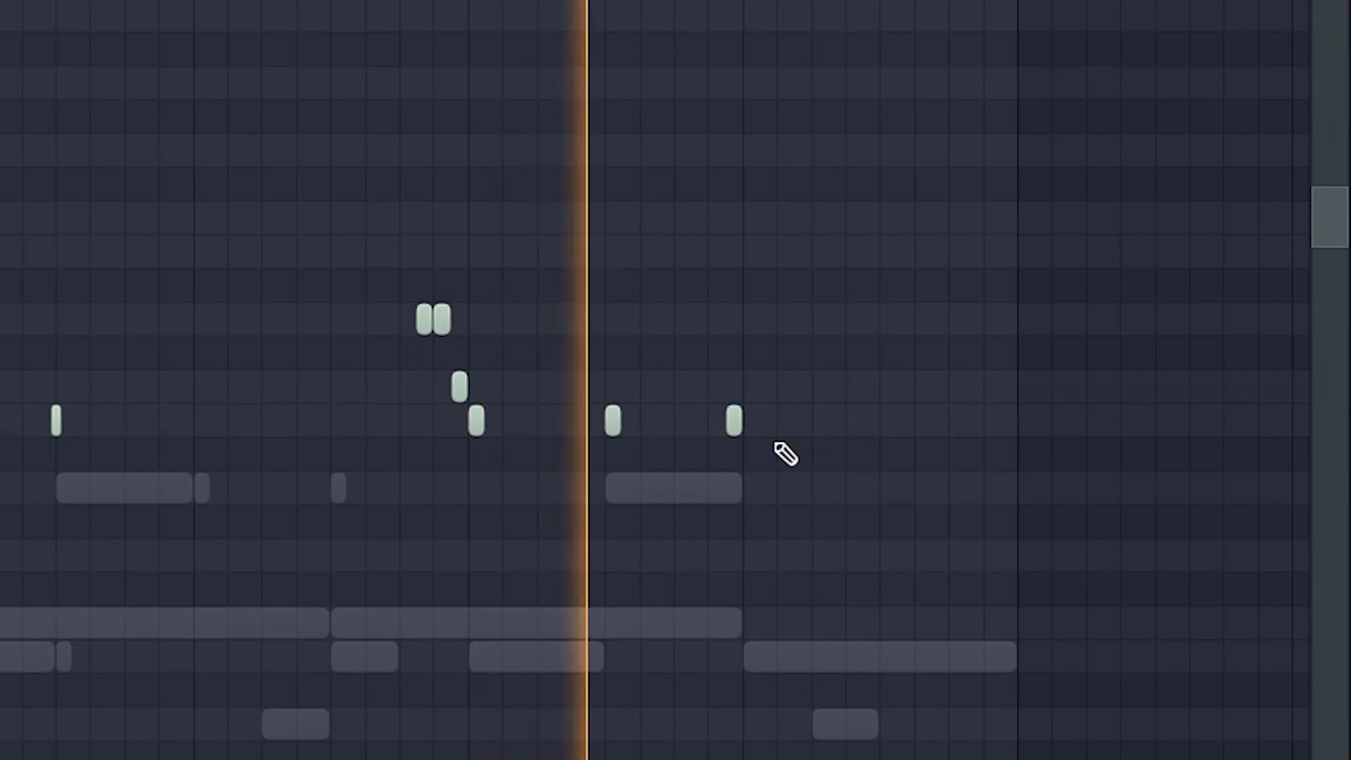
Extend the snare fill in the last beat of bar 4 with two A#5 hits and an F#5 hit.
drag(779, 494, 824, 488)
key(space)
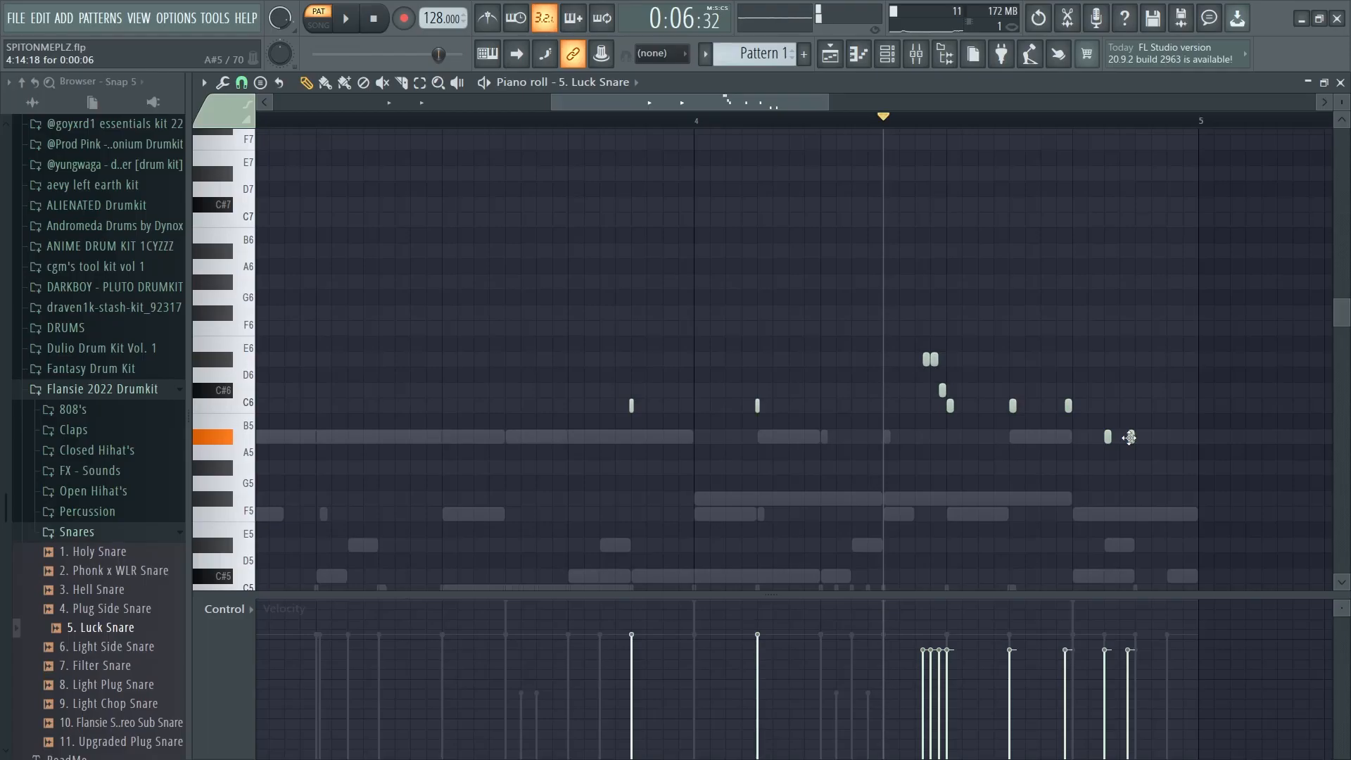
drag(1128, 438, 1153, 490)
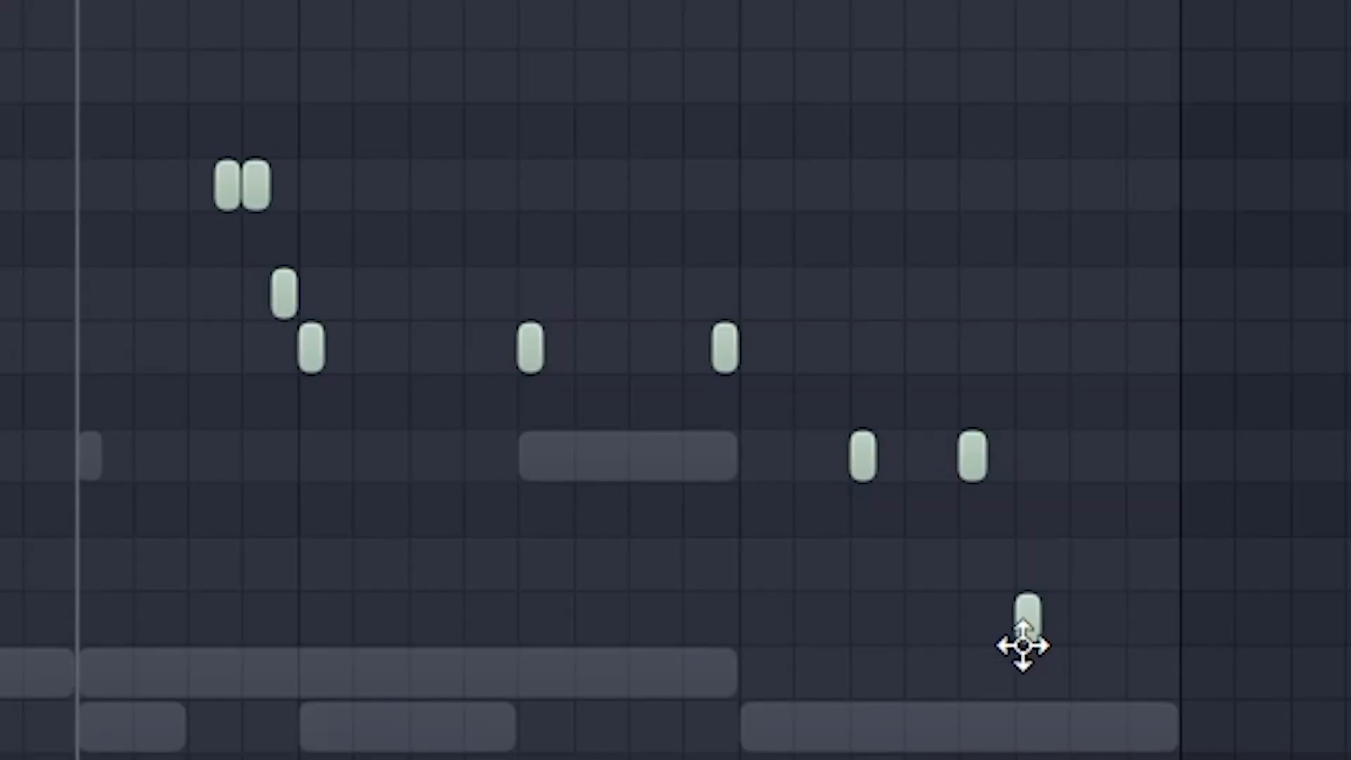
mouse_move(1023, 645)
mouse_down()
mouse_move(1020, 700)
mouse_move(982, 715)
mouse_move(1044, 739)
mouse_move(1025, 717)
mouse_move(1018, 653)
mouse_up()
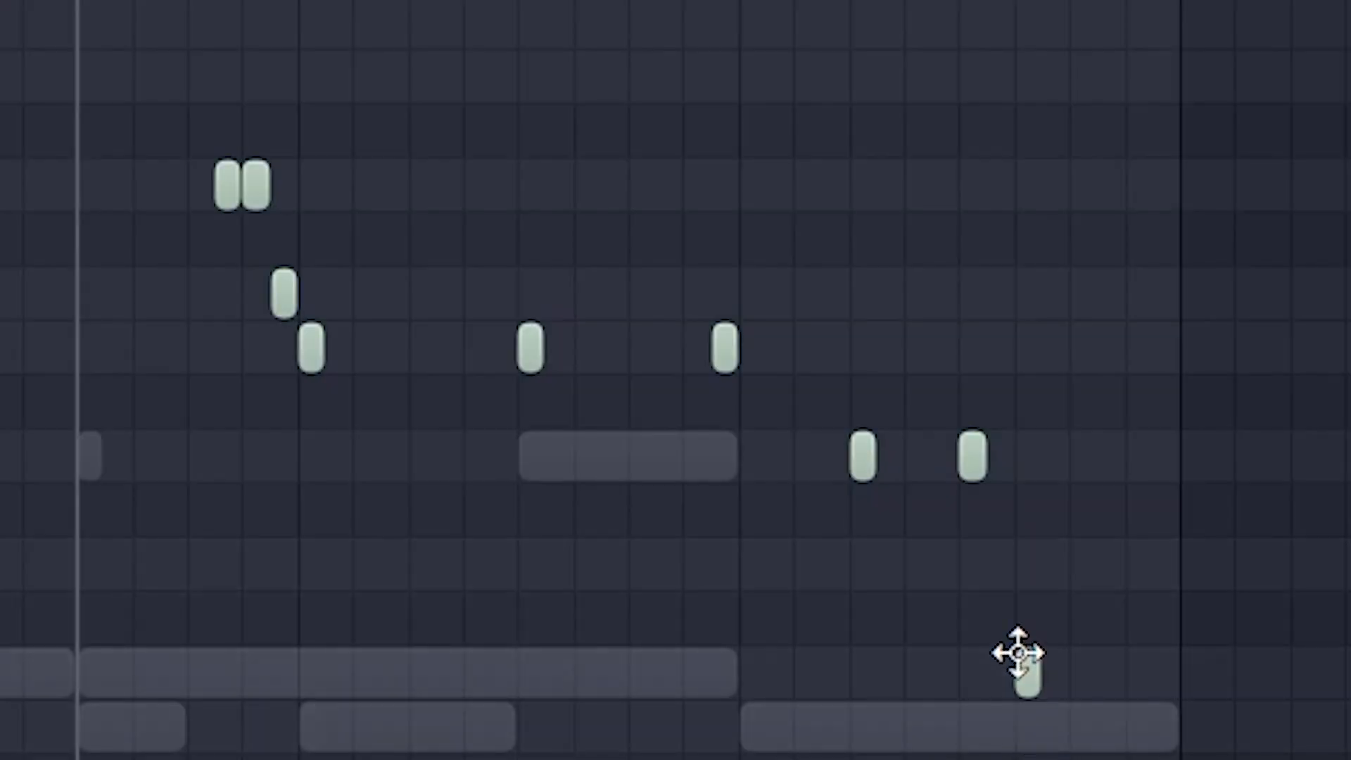
Move the fill's second A#5 and its F#5 snare hit half a step earlier, and add a second F#5 hit.
key(space)
key(space)
key(space)
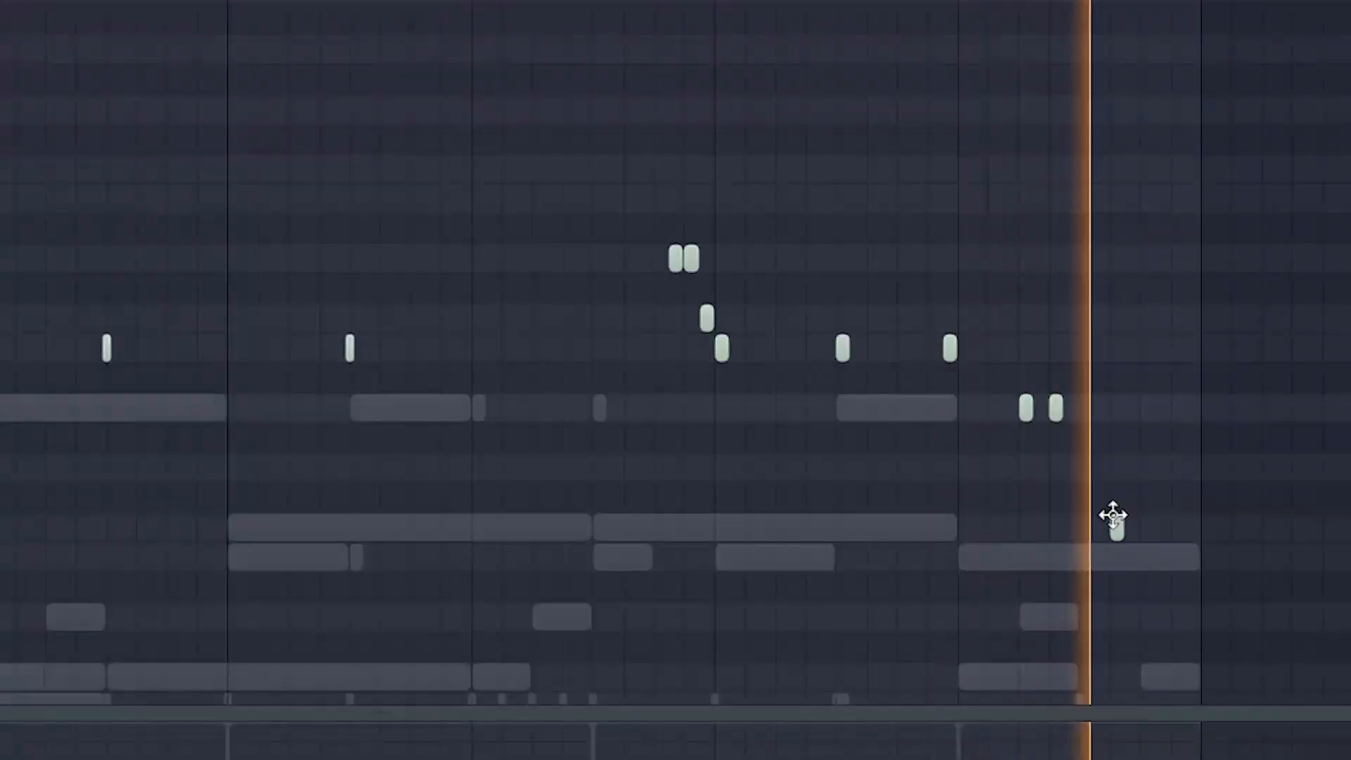
key(space)
key(space)
drag(1153, 494, 1141, 500)
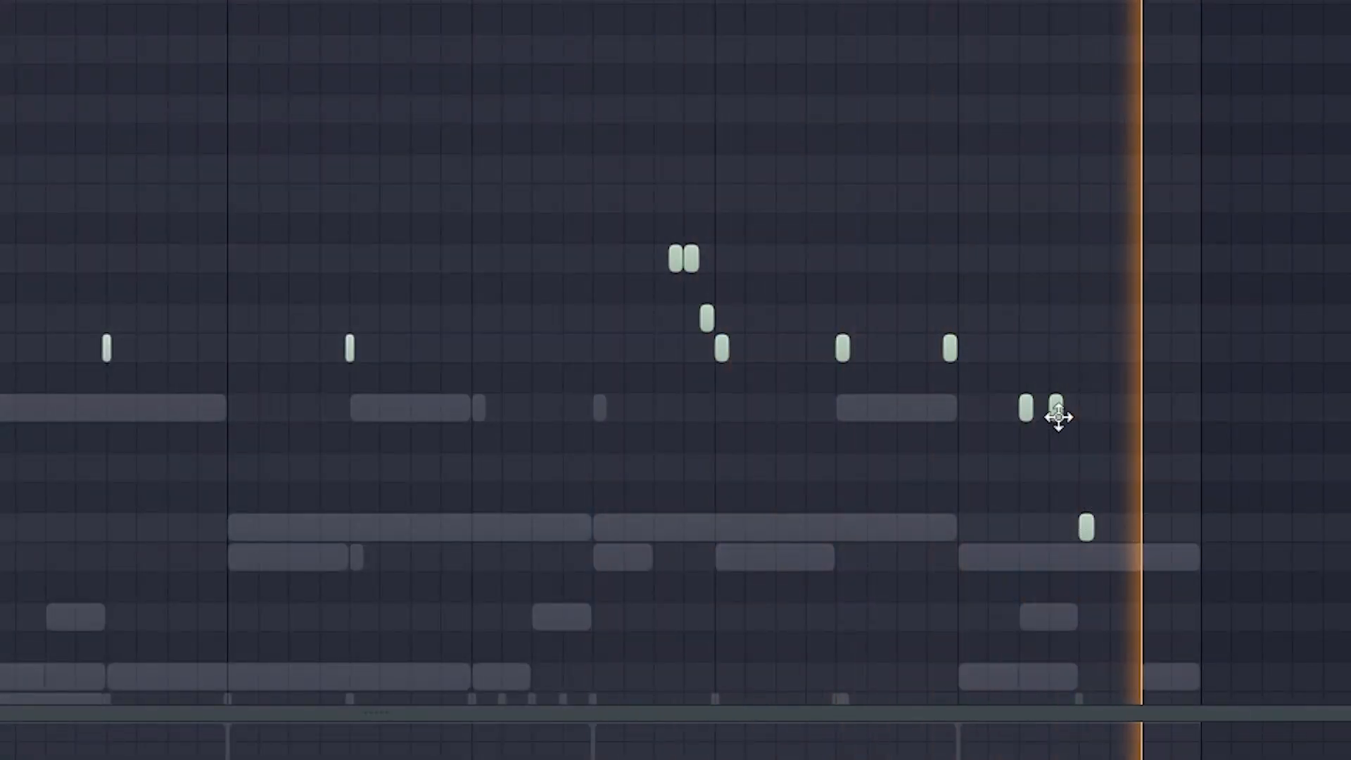
click(1109, 532)
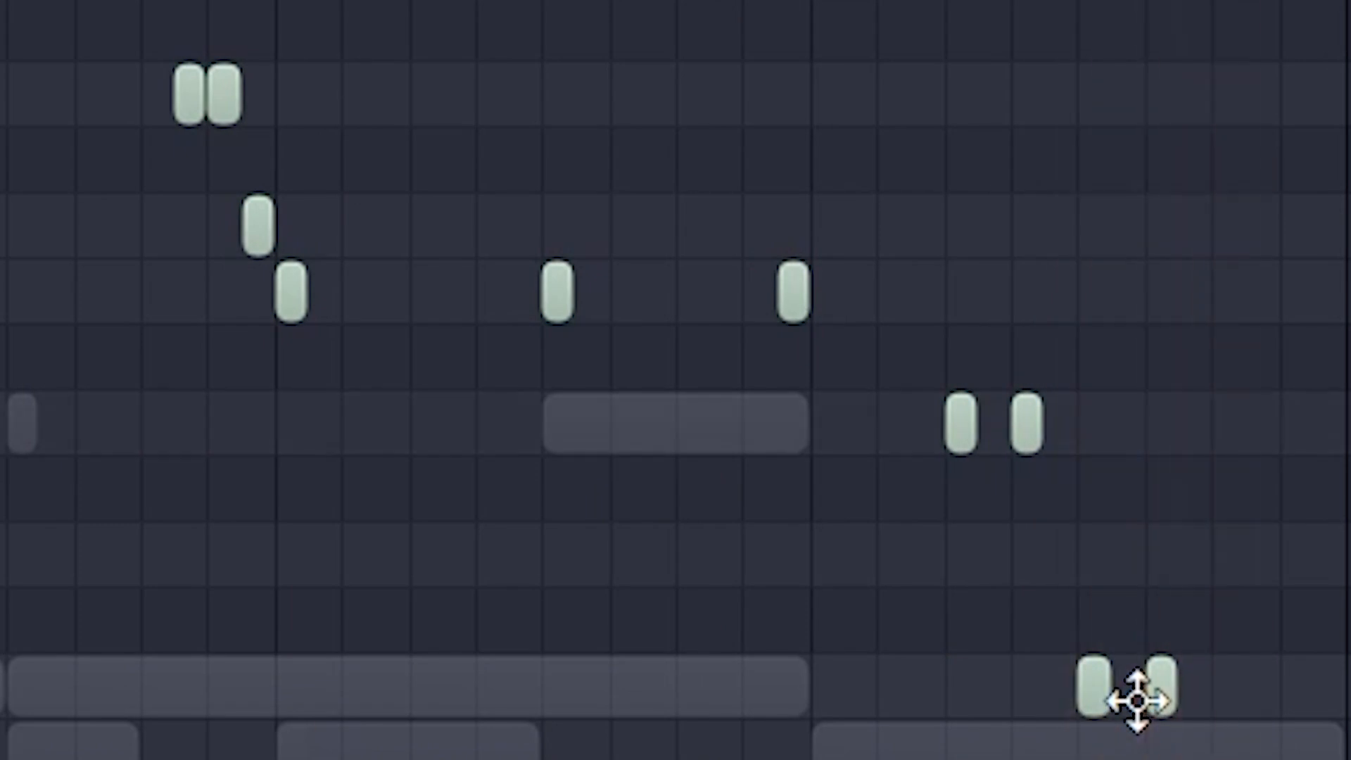
Play back the pattern to check the snare fill at the end of bar 4.
key(space)
key(space)
click(1112, 369)
right_click(1111, 367)
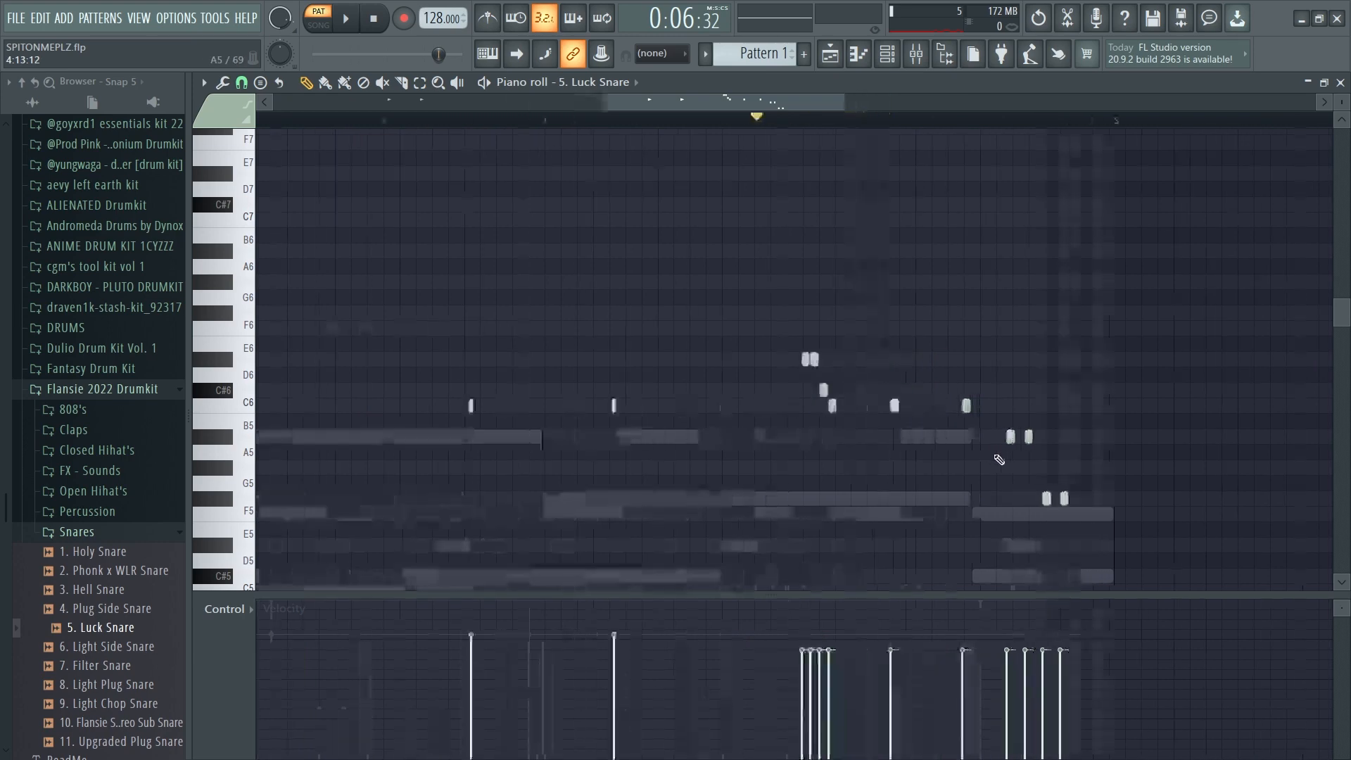
Add the "4. Bell Hihat" open hi-hat sample as a new channel with hits on the first step of bars 1 and 3.
scroll(997, 457, up, 3)
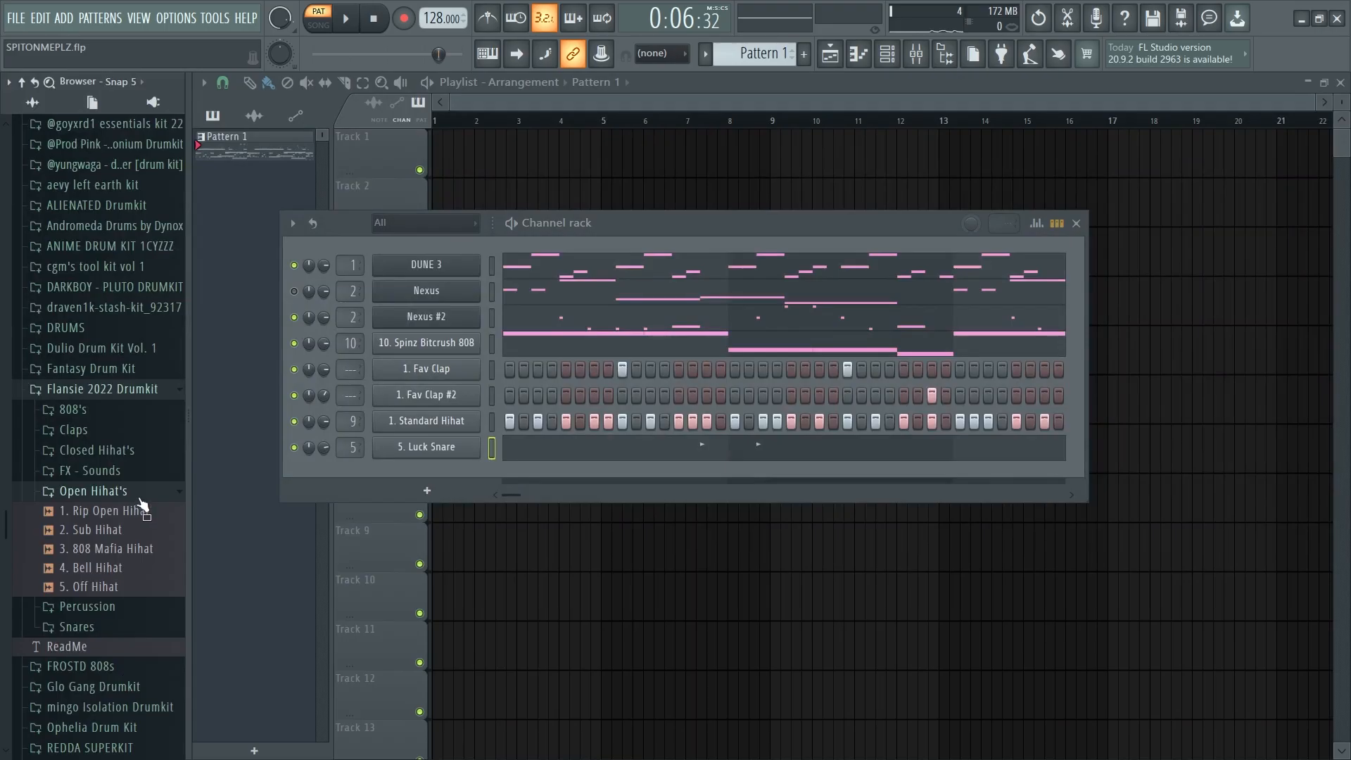
scroll(91, 394, down, 4)
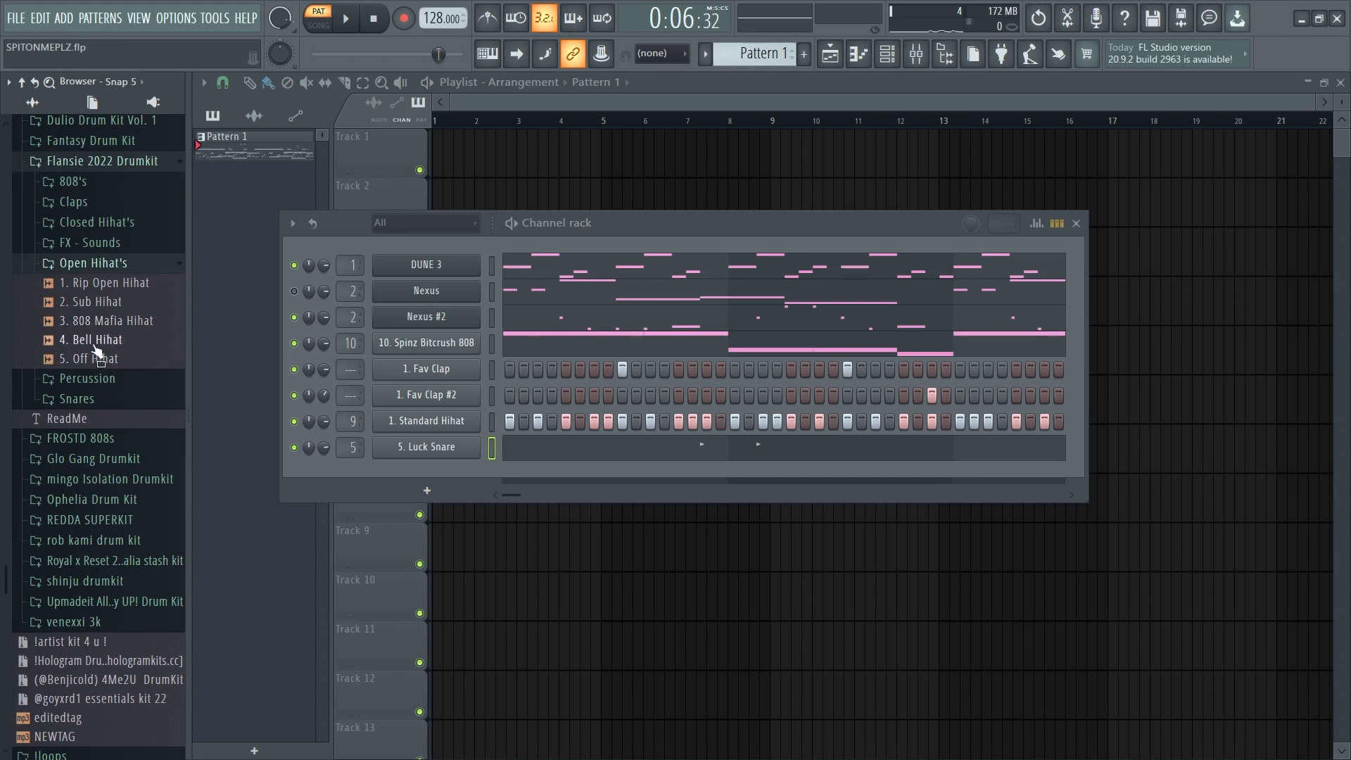
drag(97, 349, 508, 477)
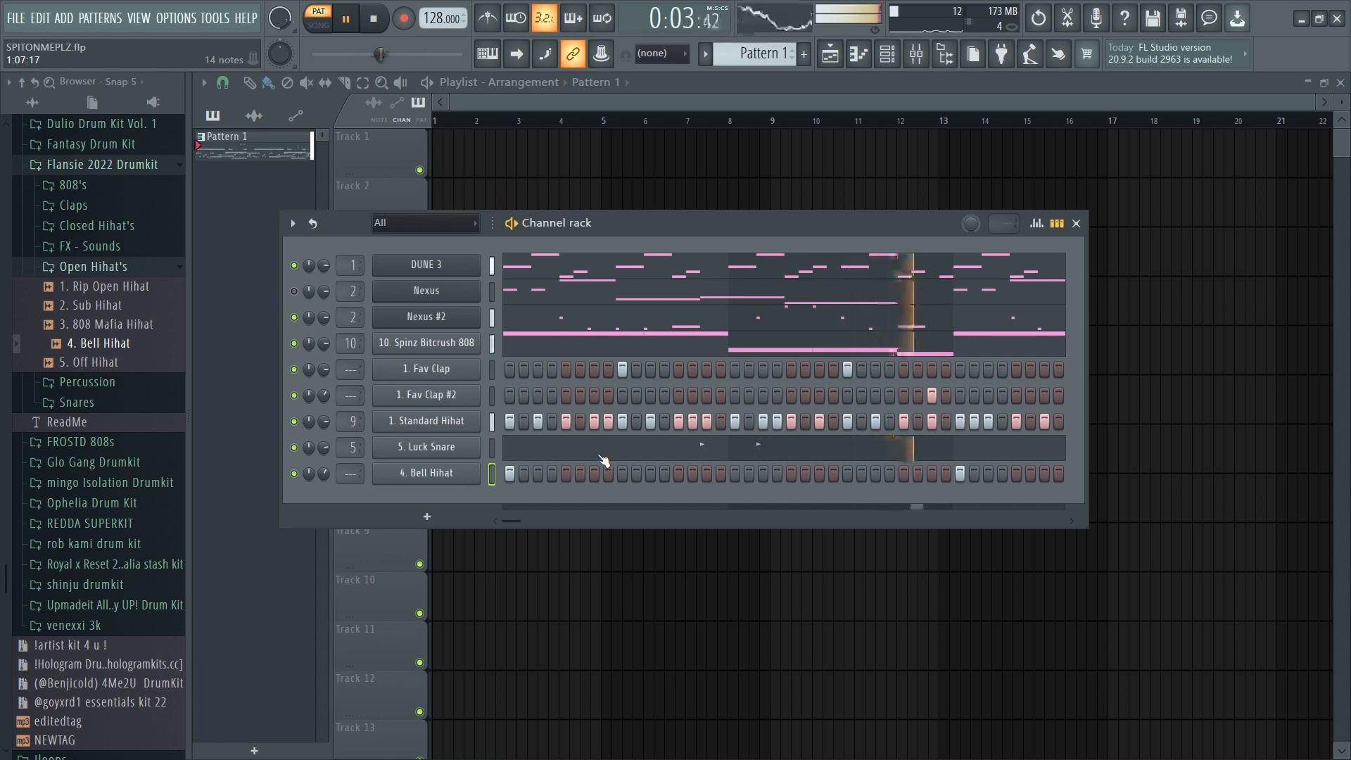
key(space)
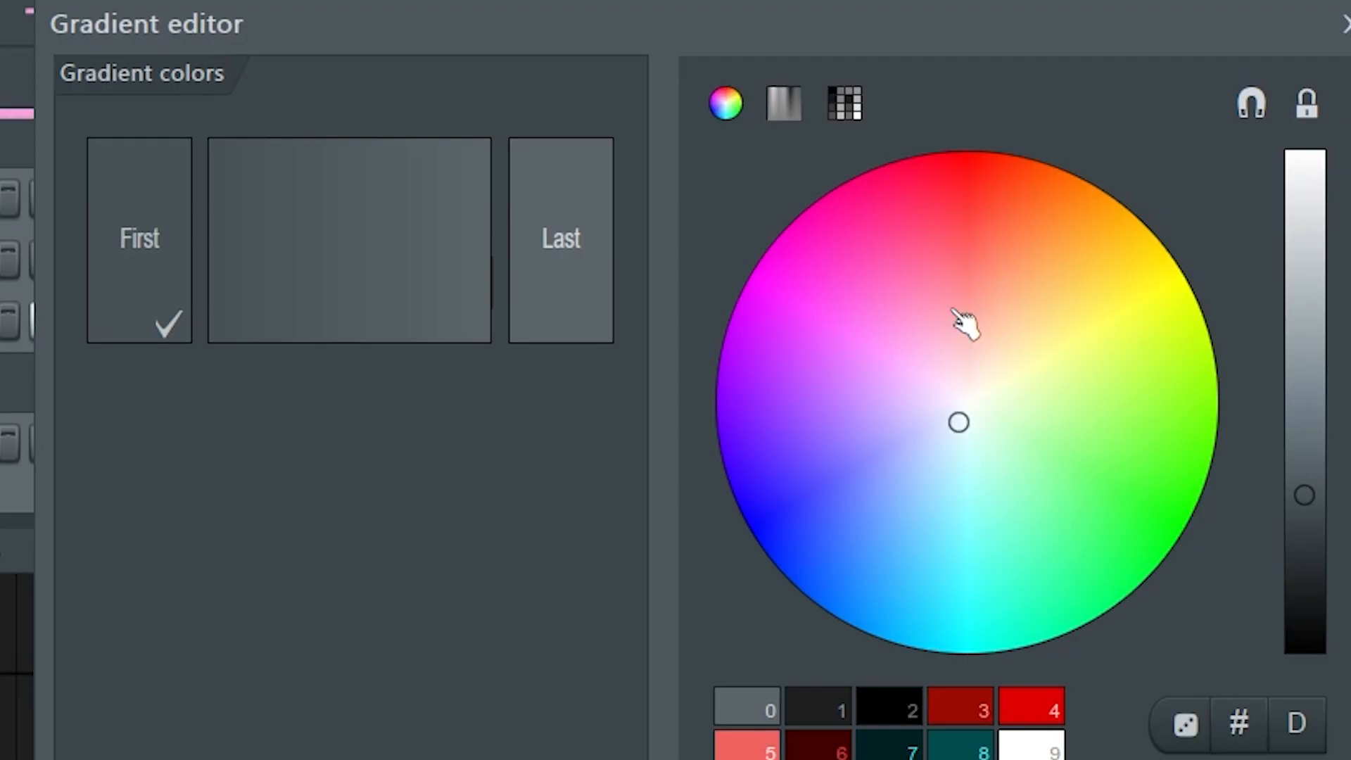
Pick a pink first colour for the channels' colour gradient.
click(753, 276)
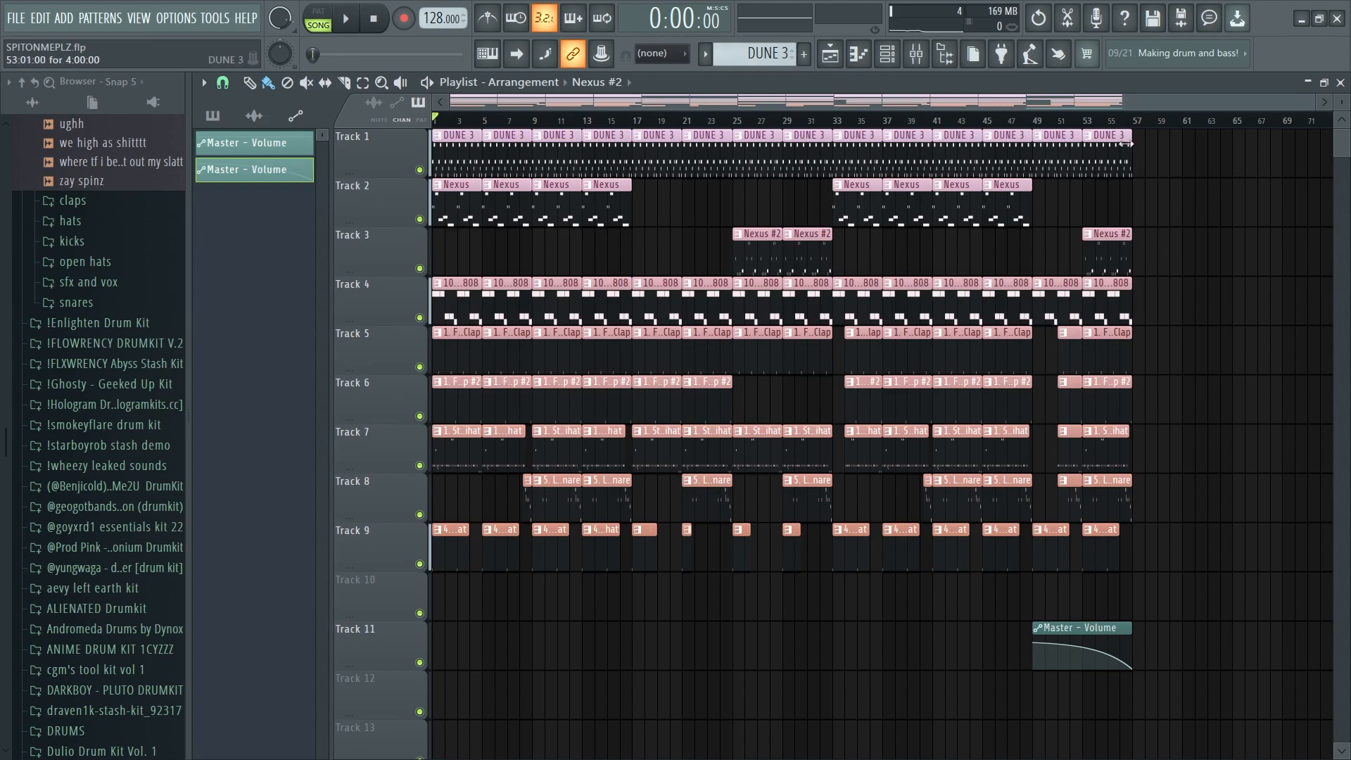
Examine the song arrangement on tracks 1 to 11, including the melody changes, drum dropouts and closing Master - Volume automation.
click(1125, 121)
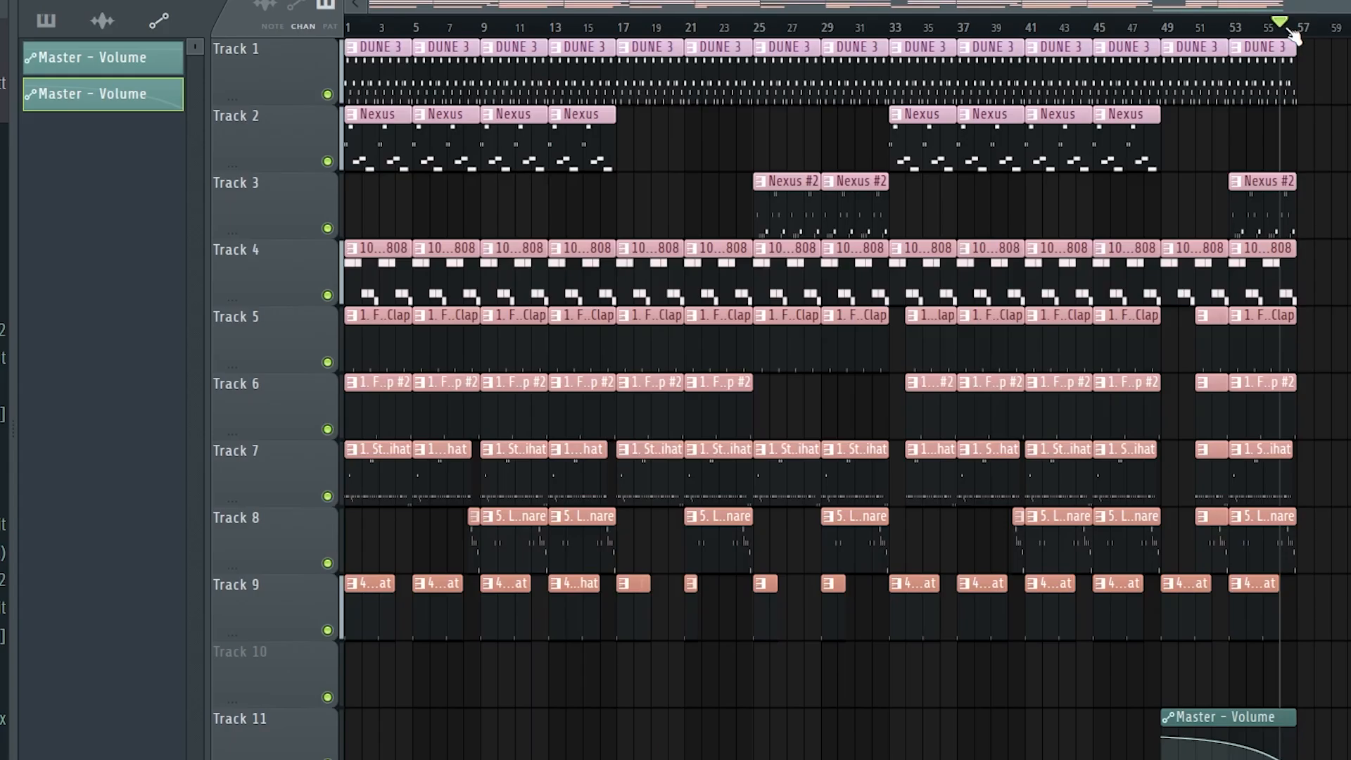
mouse_move(1289, 31)
mouse_down()
mouse_move(322, 176)
mouse_move(510, 165)
mouse_up()
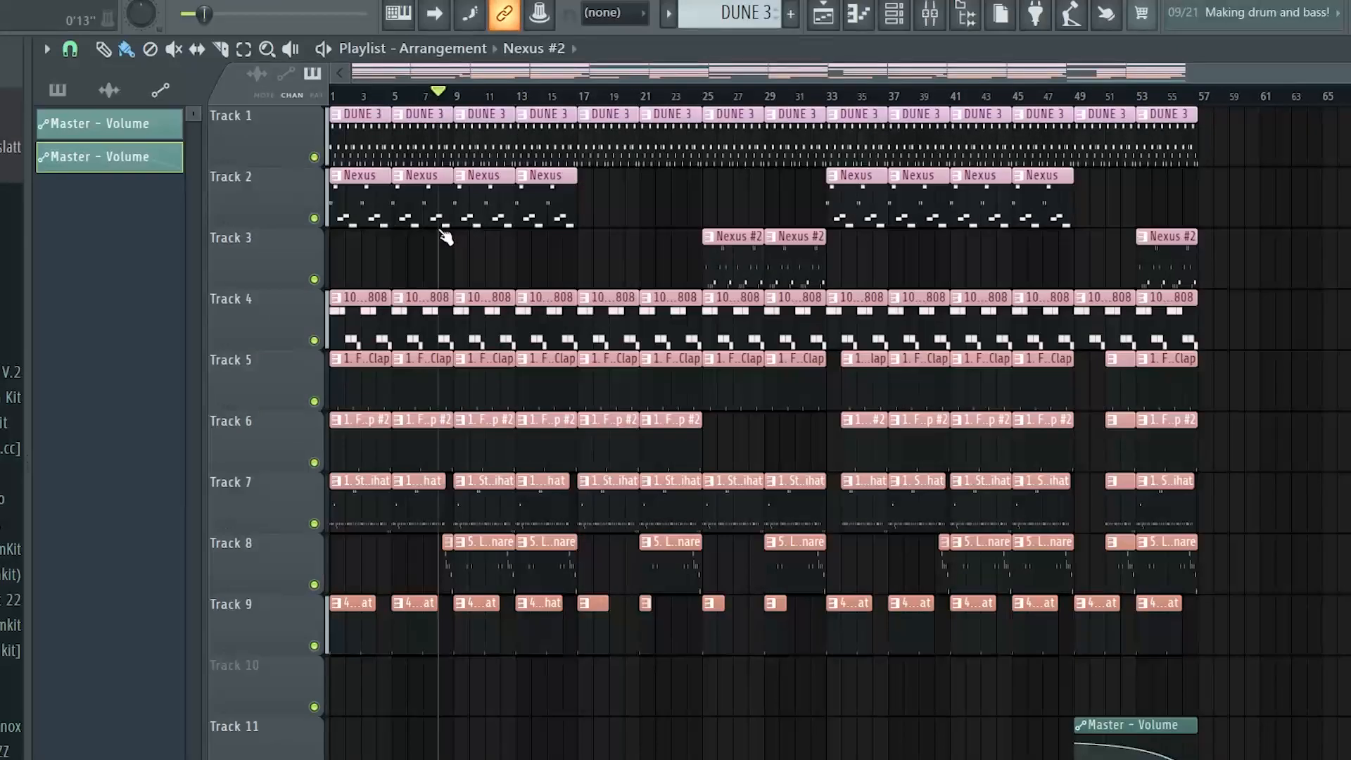
mouse_move(486, 227)
mouse_down()
mouse_move(960, 169)
mouse_move(1176, 166)
mouse_up()
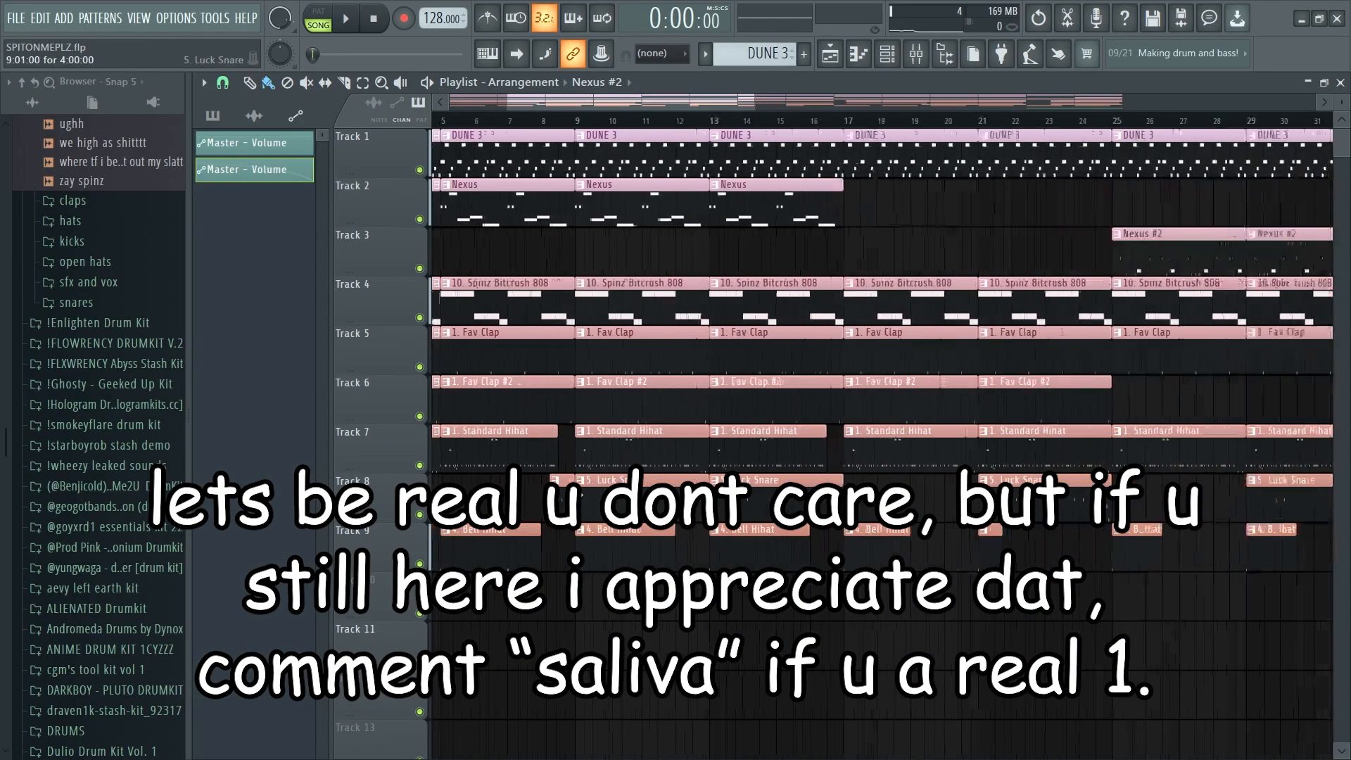
scroll(549, 492, up, 2)
scroll(633, 535, down, 3)
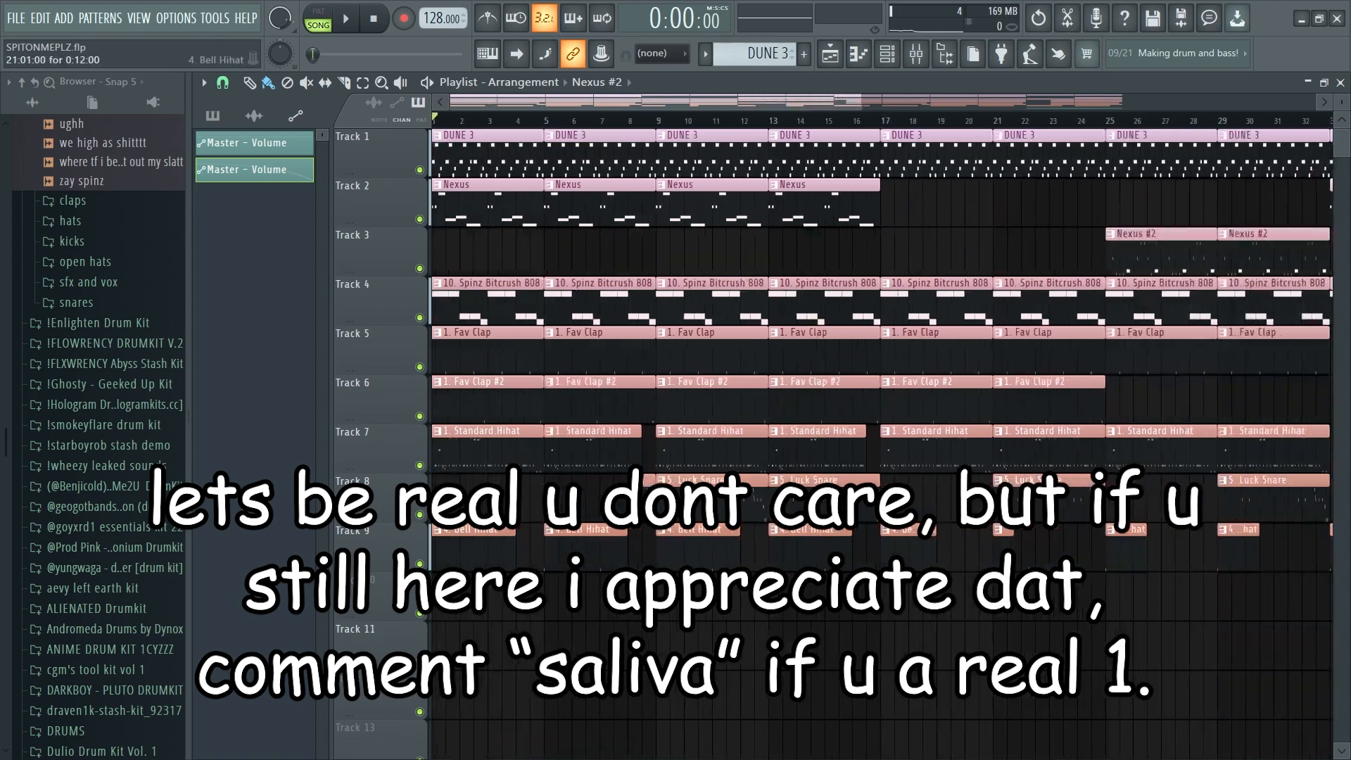
scroll(623, 235, right, 4)
scroll(622, 236, down, 3)
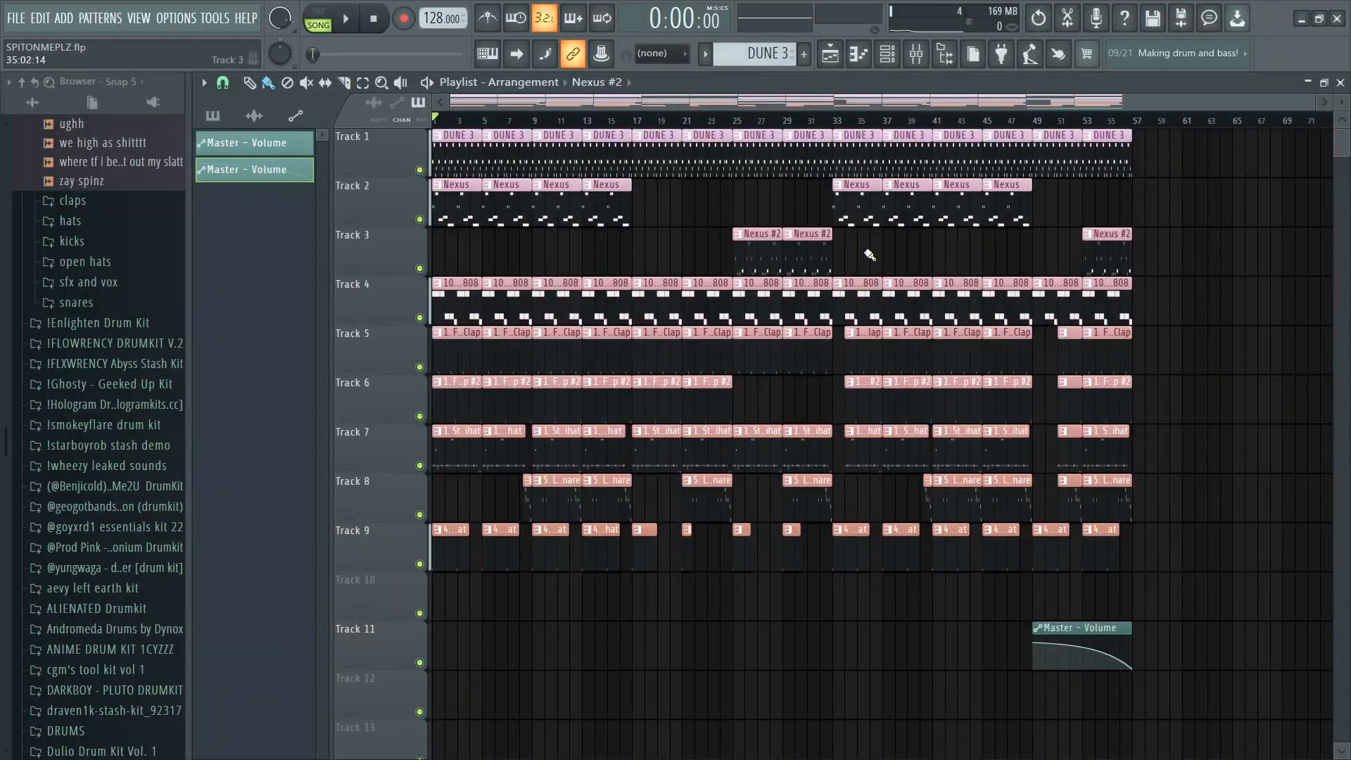
scroll(666, 220, up, 2)
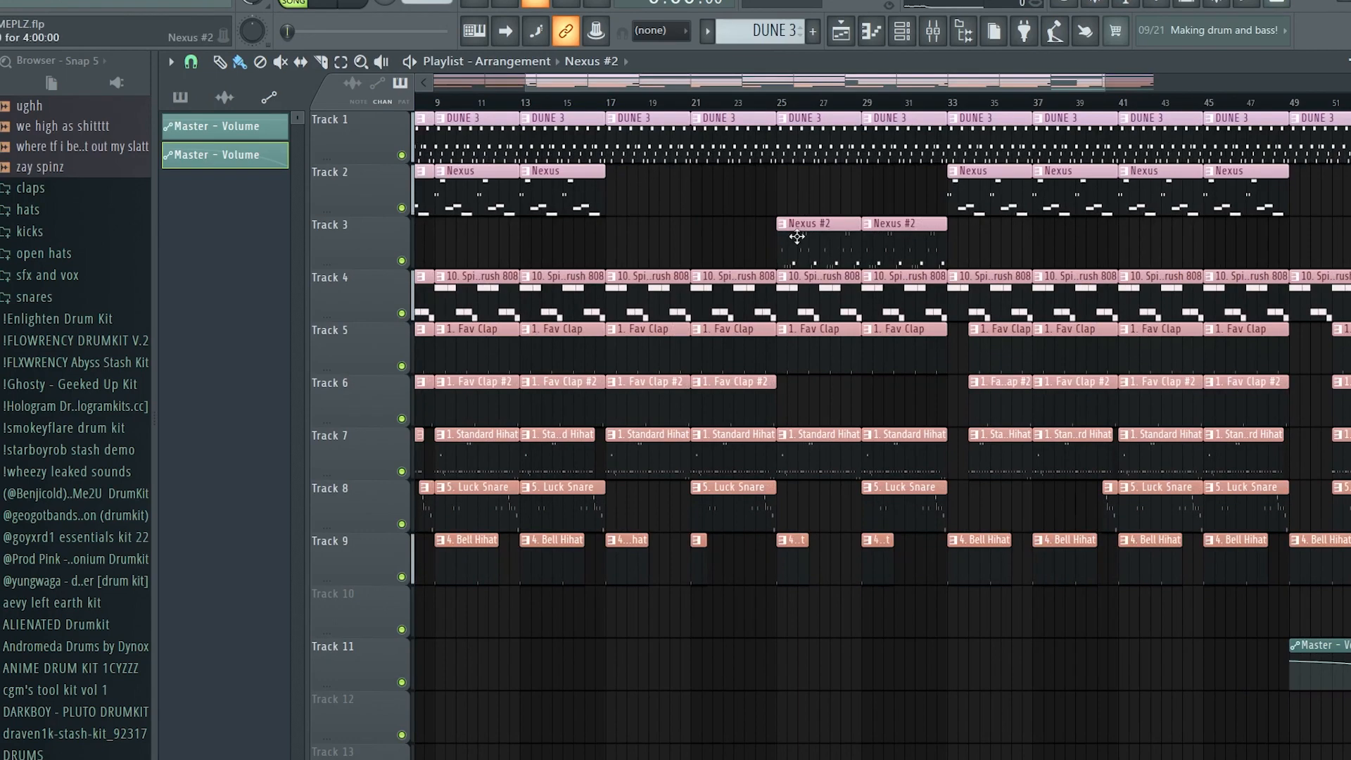
scroll(799, 239, right, 3)
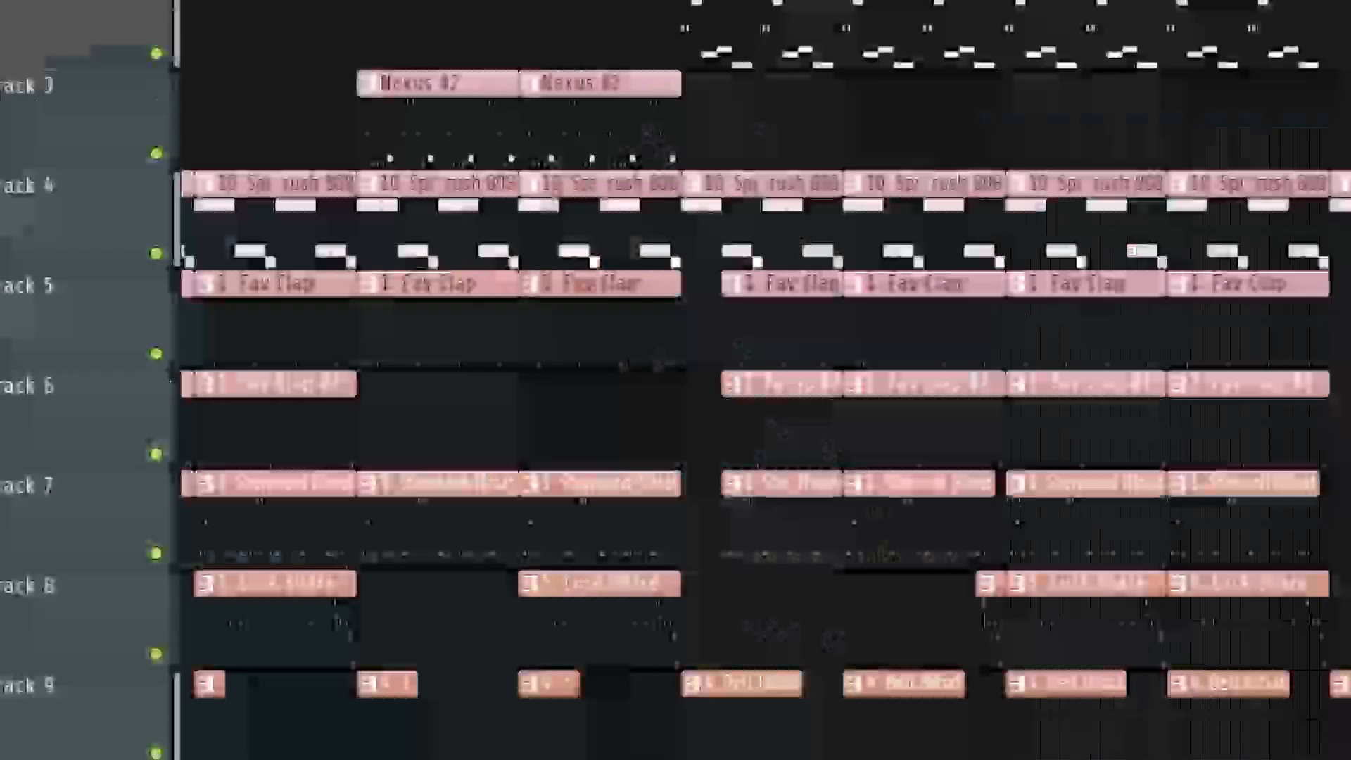